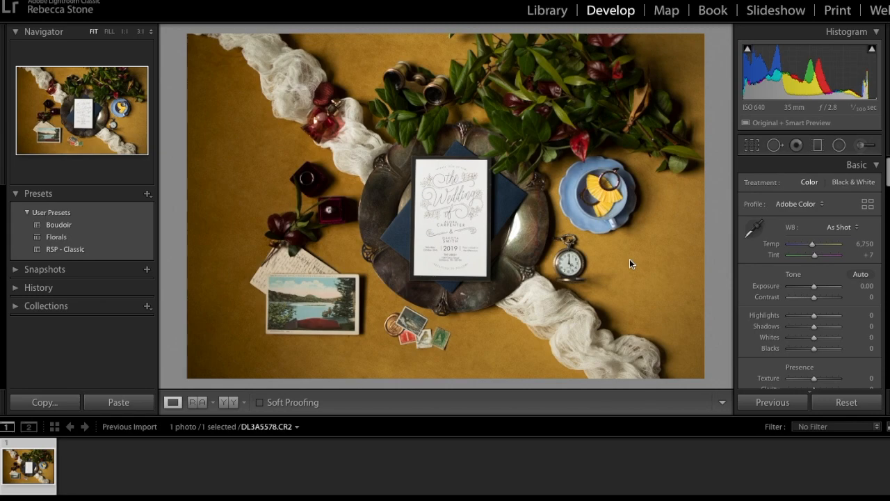
- Crop in on all sides around the styled flat lay, keeping the original aspect ratio, and straighten it to −0.36
click(751, 145)
drag(445, 31, 445, 40)
drag(438, 370, 446, 356)
drag(440, 281, 433, 280)
drag(447, 48, 445, 55)
drag(689, 316, 690, 314)
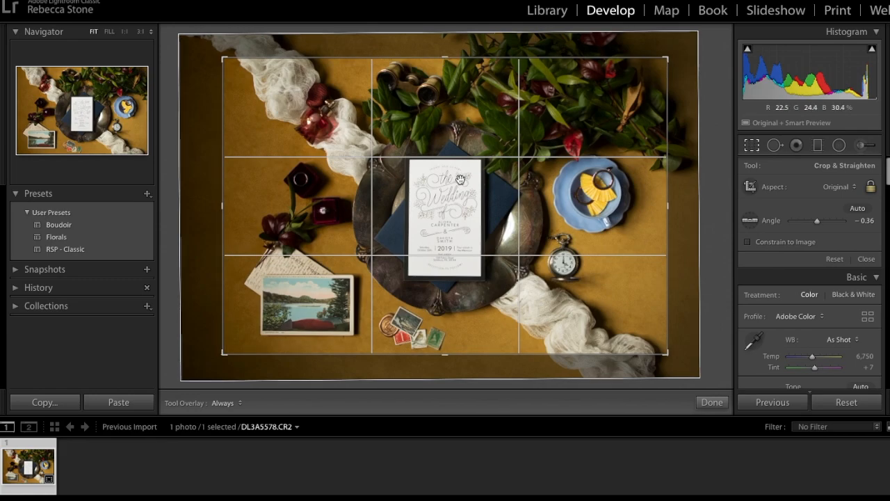
- Fine-tune the crop edges and the photo's position so the invitation sits centred in the frame, and apply the crop
drag(448, 57, 447, 58)
drag(222, 211, 226, 210)
drag(662, 221, 660, 220)
drag(489, 223, 491, 225)
drag(444, 61, 443, 59)
drag(448, 352, 449, 353)
drag(445, 60, 445, 60)
drag(452, 130, 452, 130)
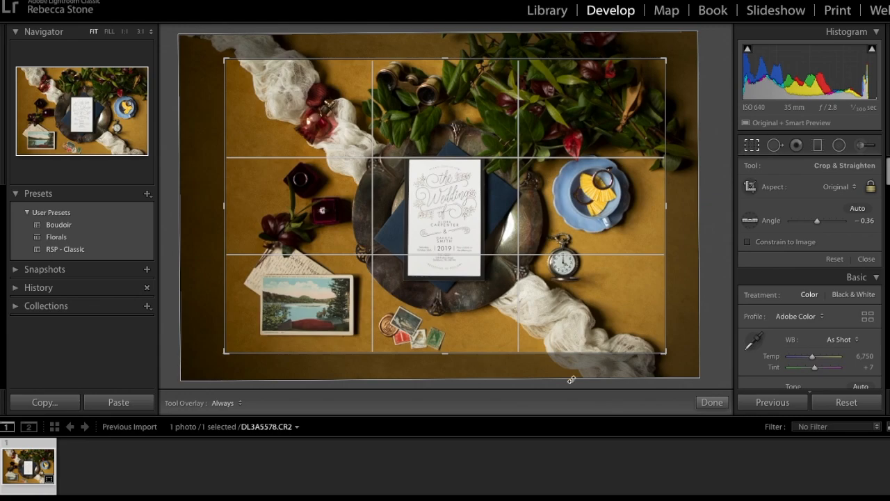
click(711, 402)
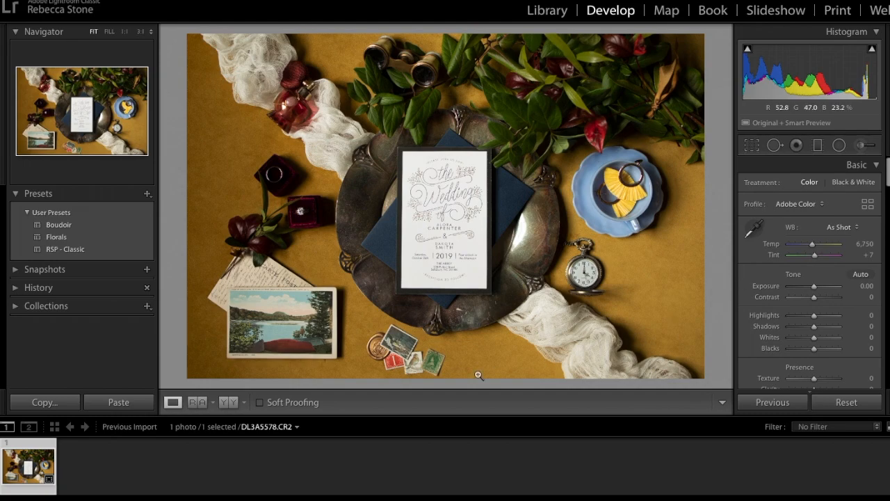
- Apply the RSP - Classic preset and reduce the Exposure to +0.35
click(79, 251)
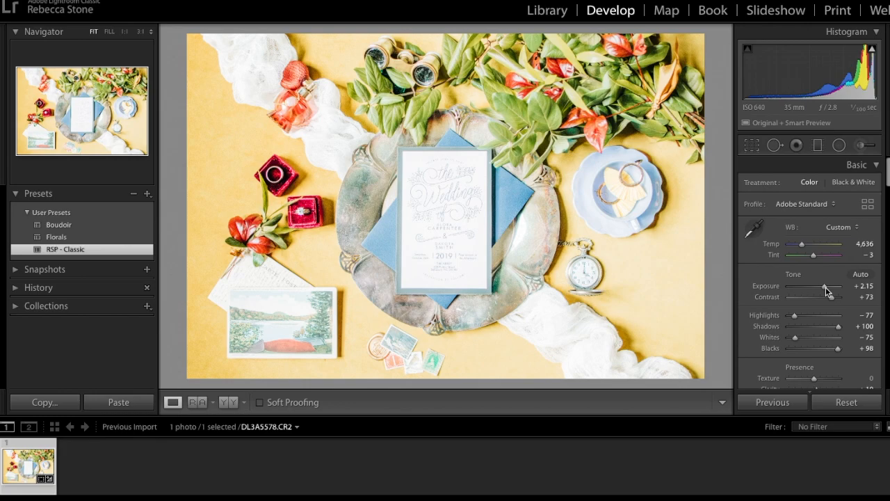
drag(826, 287, 817, 290)
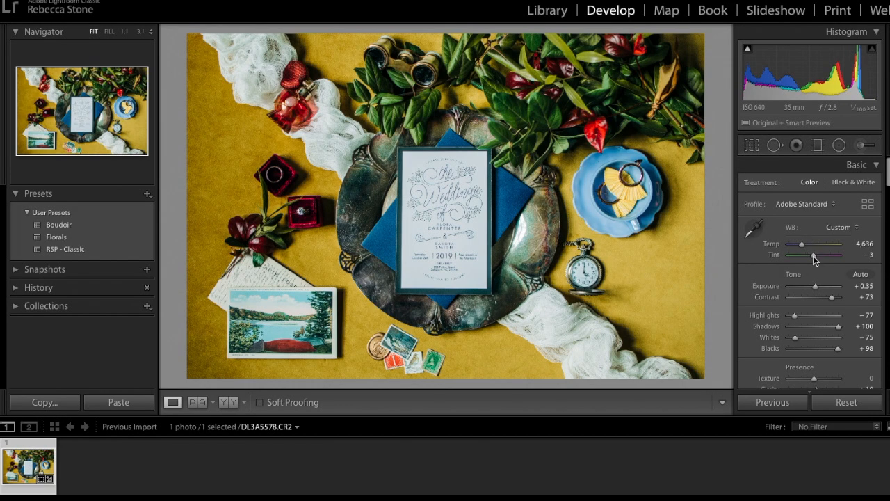
- Adjust the white balance to Temp 4,744 and Tint +8, and lower the Exposure to −0.05
key(XF86AudioMute)
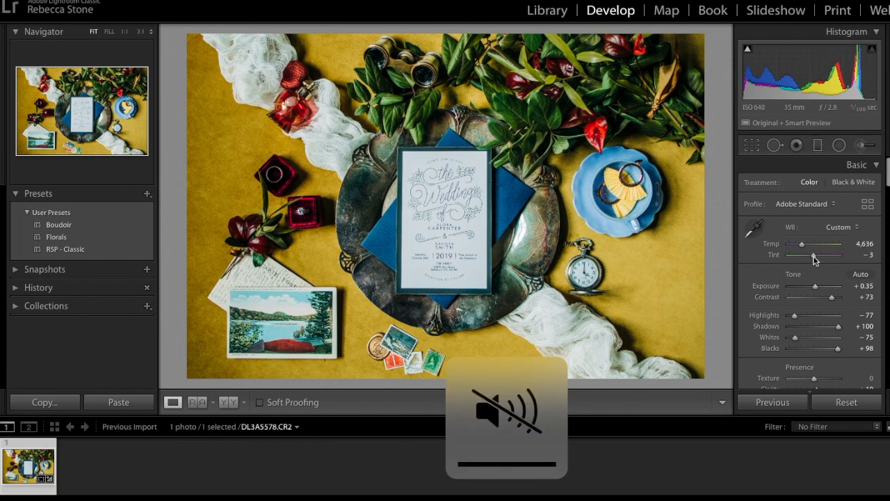
drag(814, 256, 815, 257)
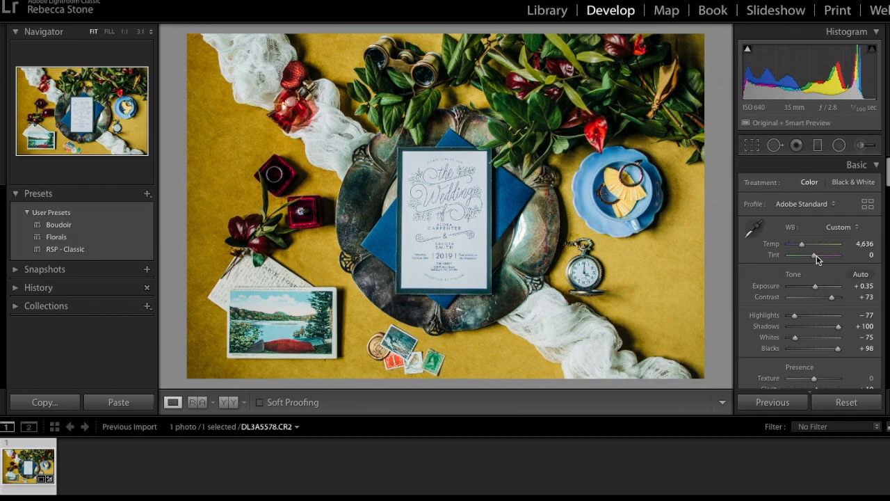
drag(815, 258, 803, 245)
drag(816, 291, 815, 290)
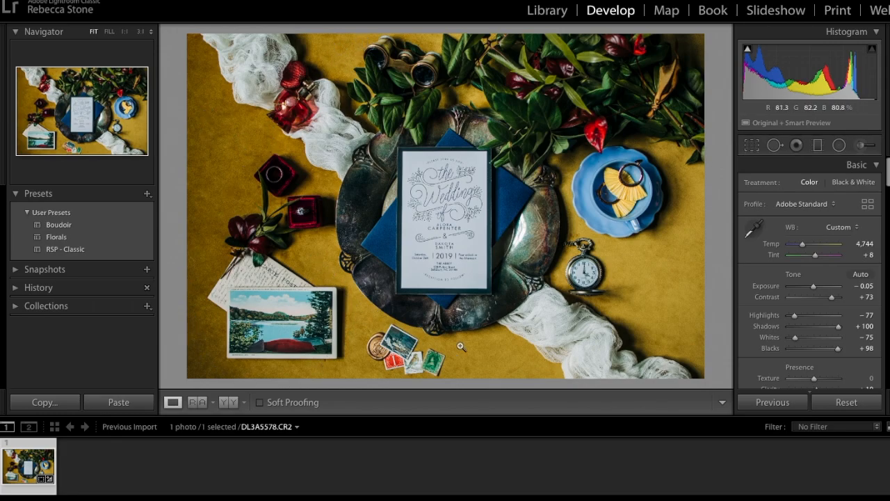
- Set Clarity to 0 and warm the white balance to Temp 4,982 and Tint +9
scroll(796, 325, down, 2)
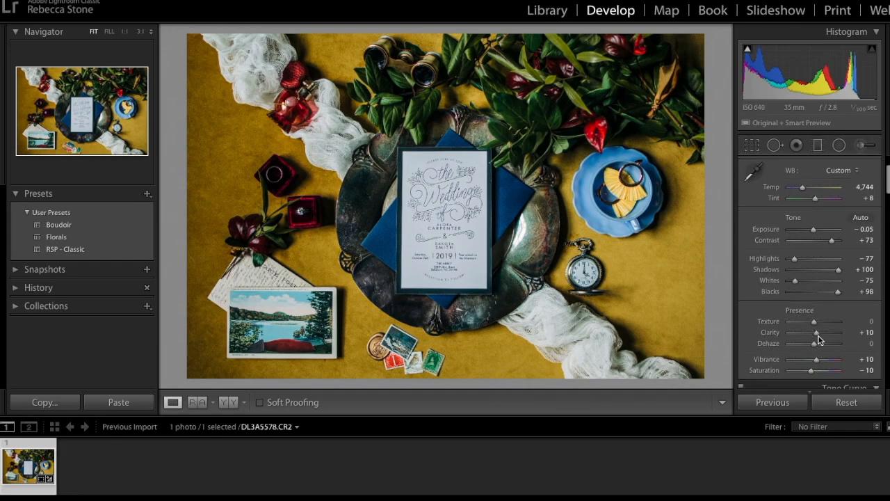
click(817, 336)
drag(818, 336, 815, 338)
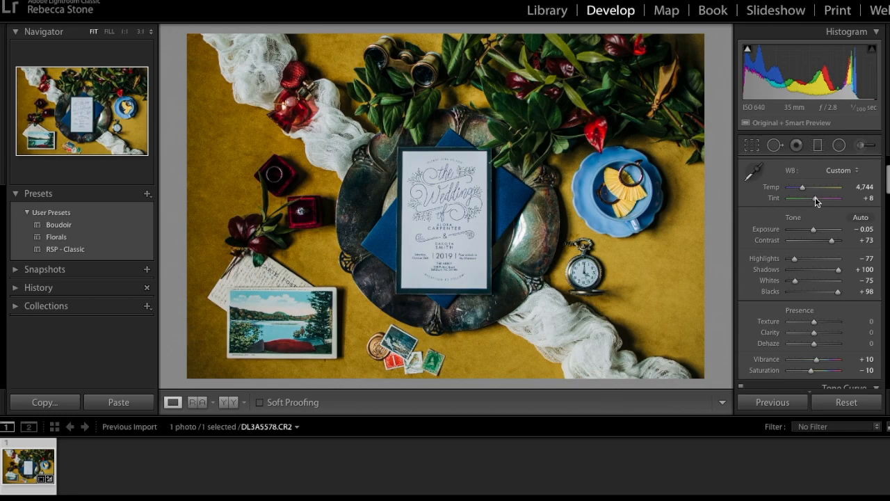
drag(815, 199, 805, 189)
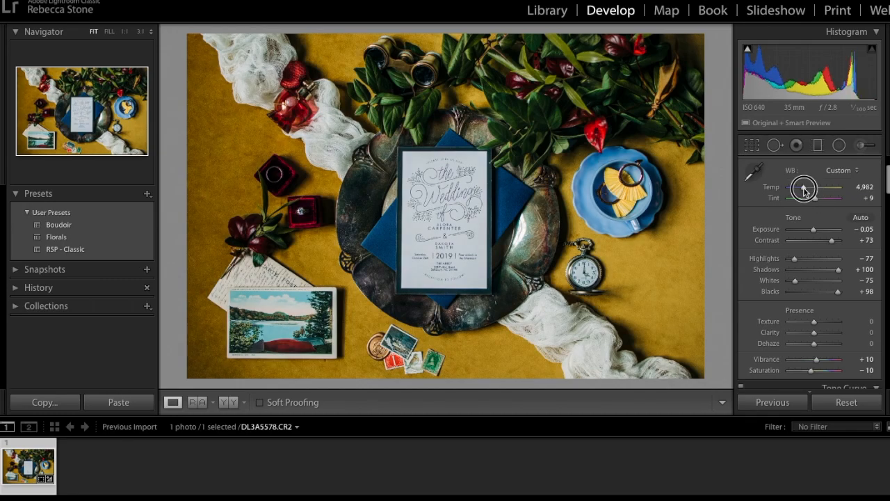
drag(805, 189, 805, 191)
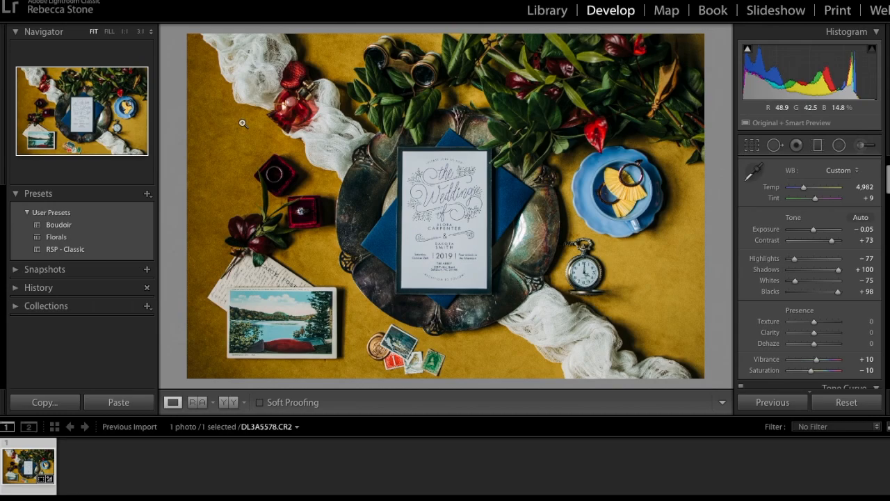
- Add a vertical graduated filter over the left part of the photo with Temp 0 and Exposure 0.23
click(818, 144)
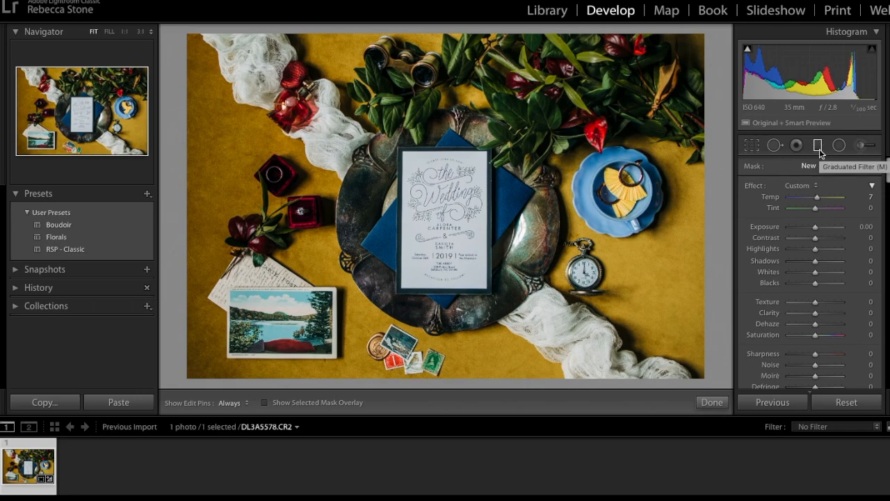
drag(310, 191, 370, 191)
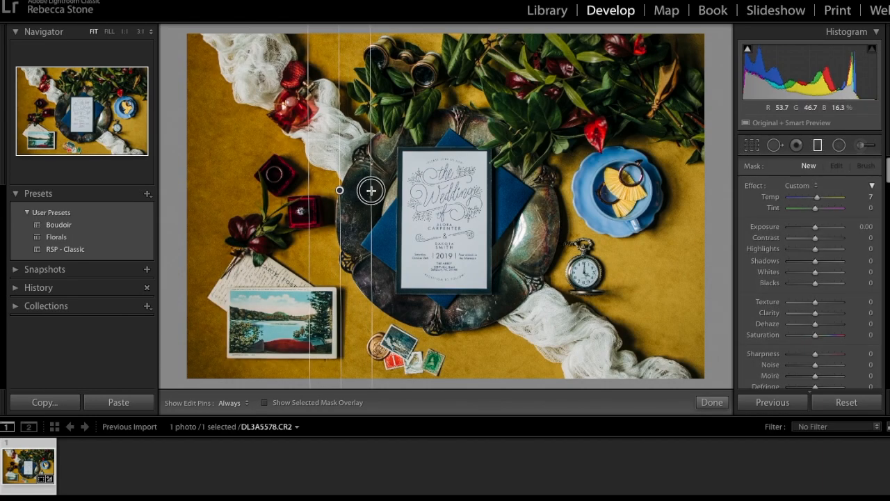
click(870, 197)
text(0)
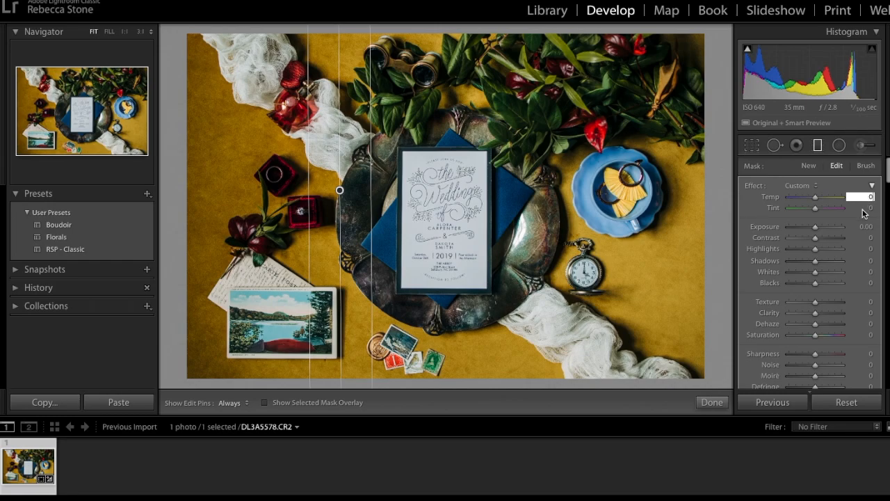
key(Return)
drag(815, 228, 819, 233)
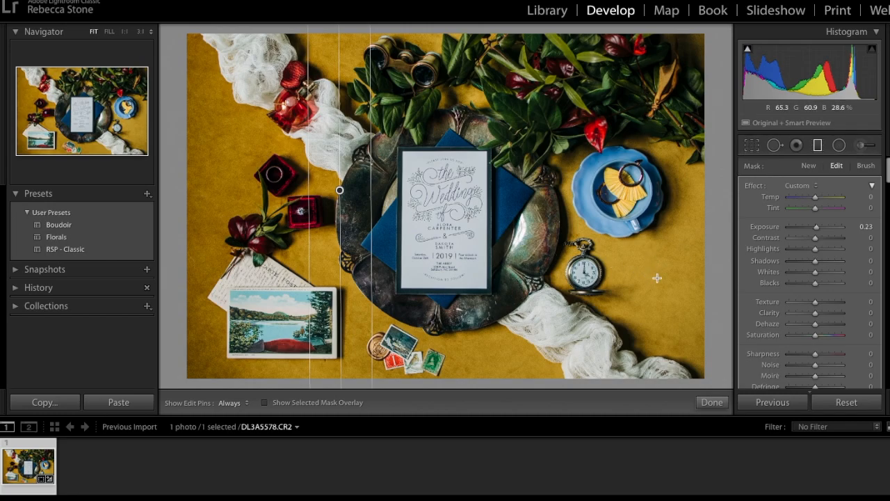
- Refine the left graduated filter to Exposure 0.24, Temp −6 and Tint −3
mouse_move(817, 227)
mouse_down()
mouse_move(818, 200)
mouse_move(816, 212)
mouse_up()
click(816, 202)
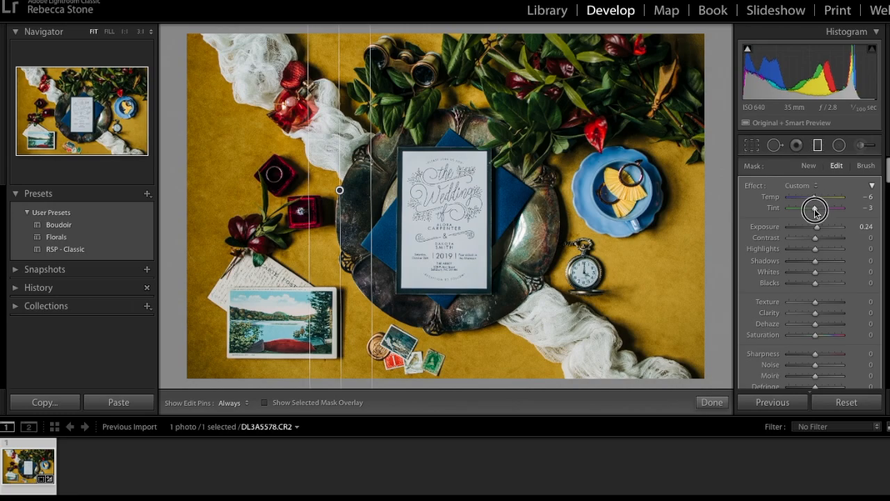
drag(816, 212, 816, 212)
- Add a diagonal graduated filter over the lower-right corner with Temp and Tint 0 and slightly raised Exposure, and close the filter tool
scroll(820, 261, down, 3)
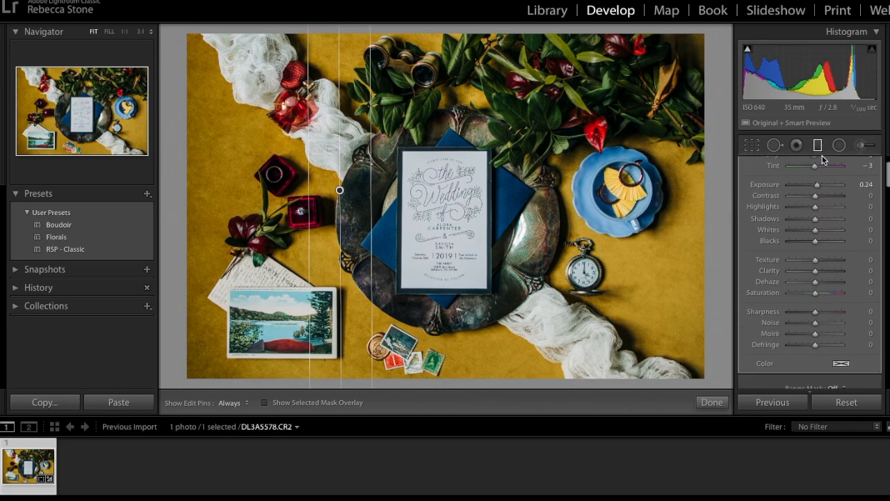
drag(623, 274, 549, 207)
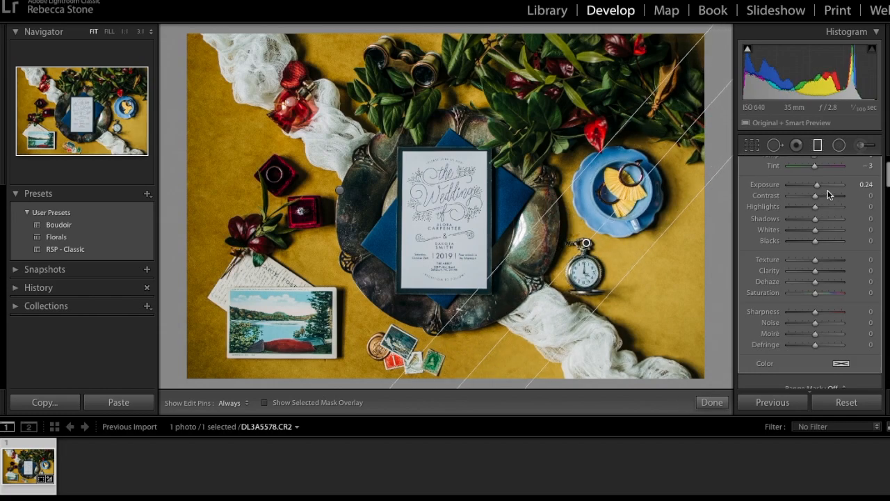
scroll(828, 194, up, 2)
click(864, 216)
text(0)
key(Return)
click(864, 195)
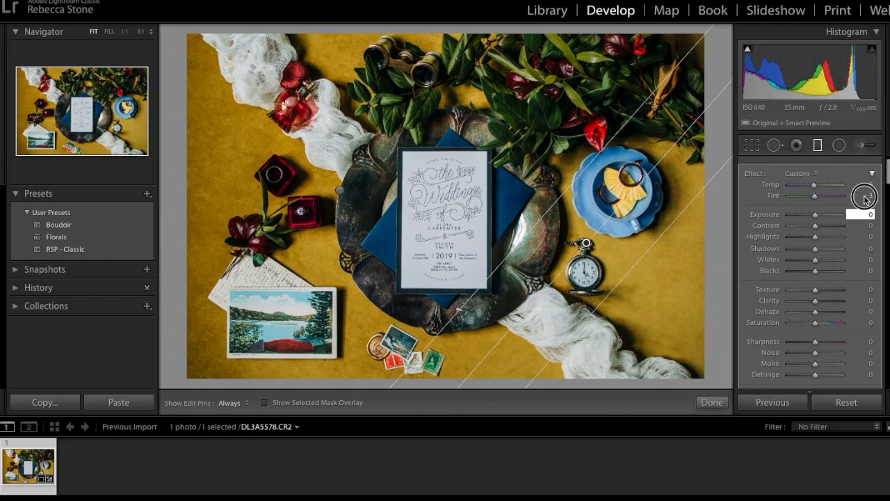
text(0)
click(864, 185)
text(0)
drag(818, 218, 817, 219)
click(711, 402)
- Enable Remove Chromatic Aberration and Profile Corrections in the lens correction settings
scroll(773, 291, down, 10)
scroll(772, 290, down, 12)
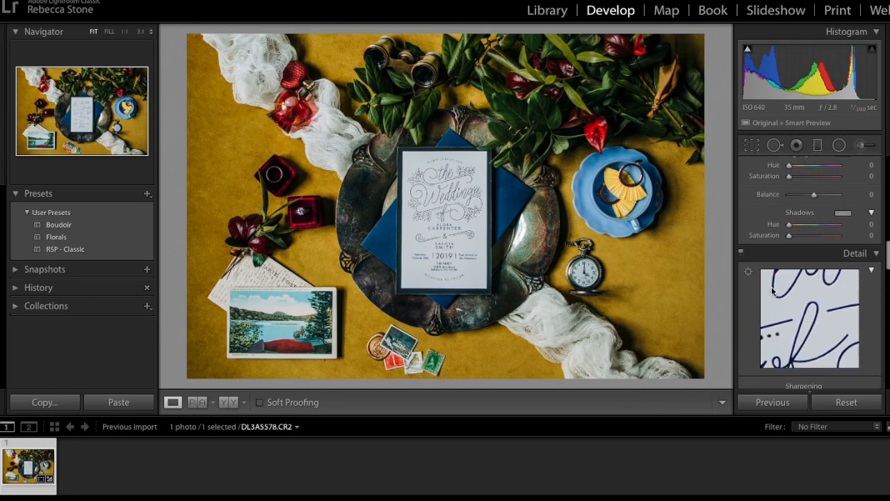
scroll(772, 291, down, 8)
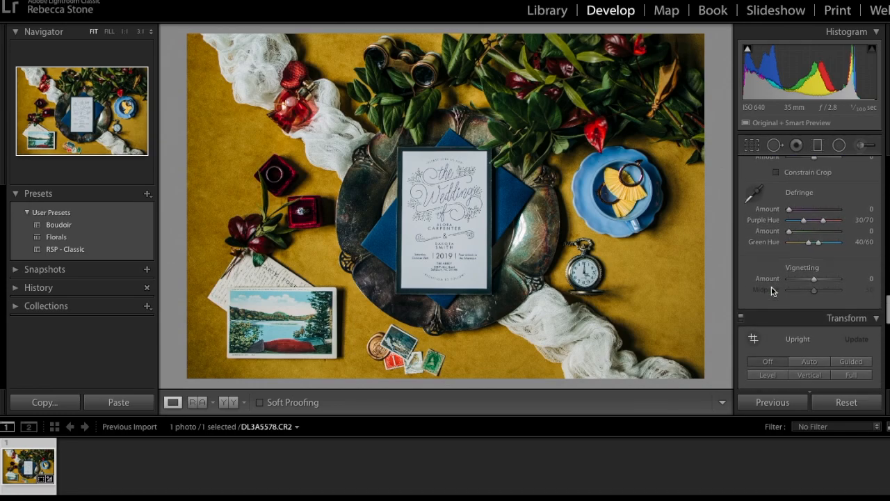
scroll(772, 291, down, 3)
scroll(772, 291, up, 15)
scroll(772, 291, down, 1)
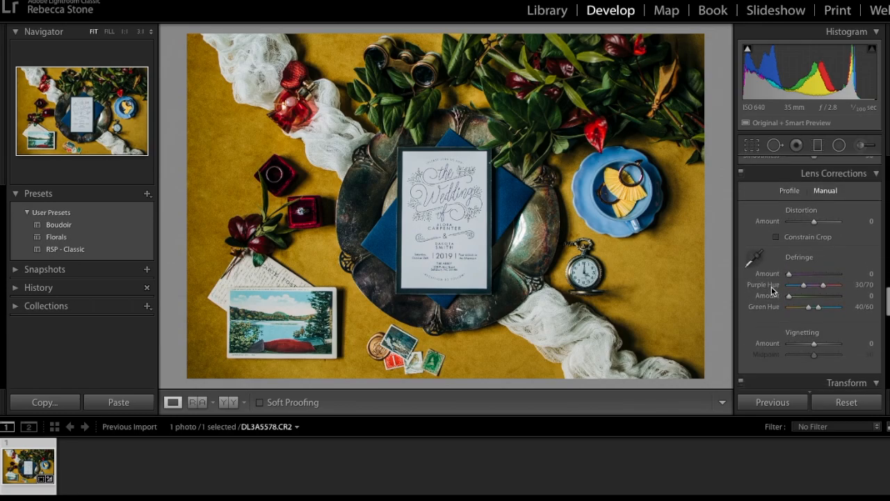
click(789, 191)
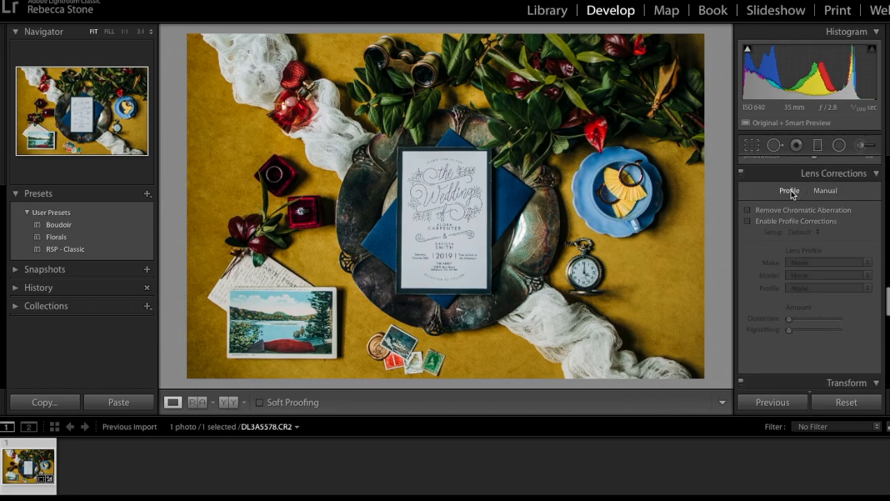
click(748, 211)
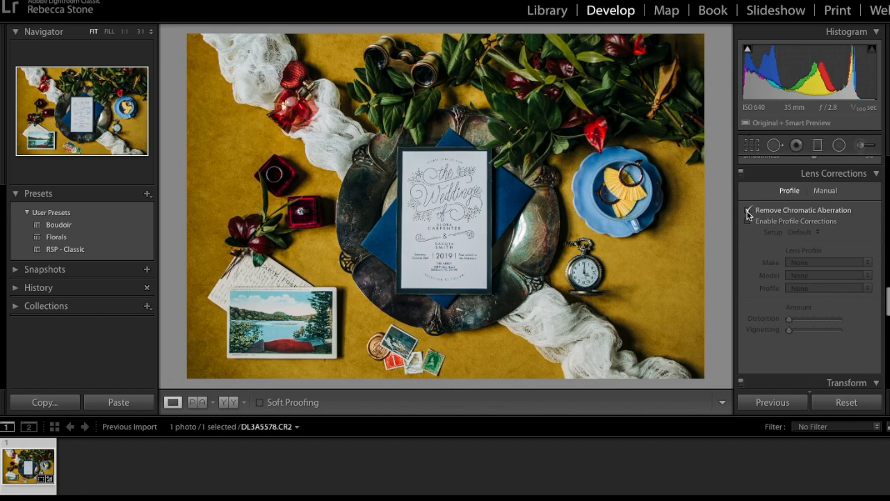
click(748, 221)
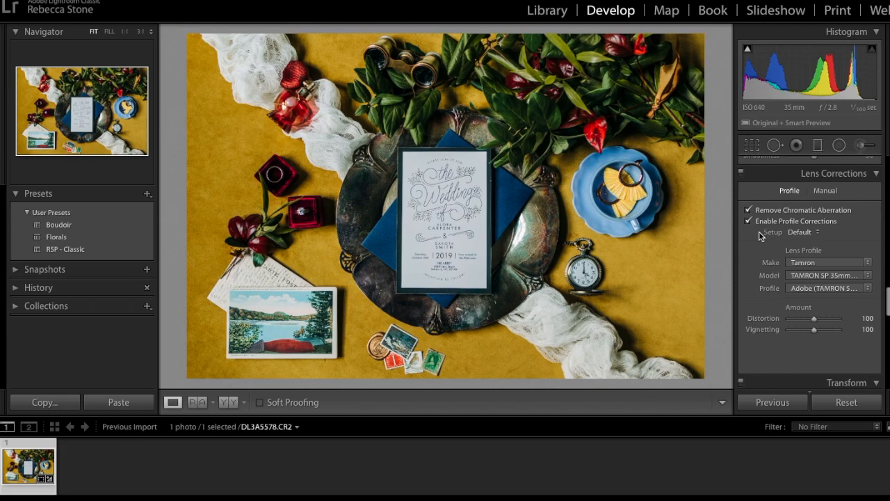
- Reopen the crop, fine-tune the straightening angle against the edges of the invitation, and apply it
scroll(759, 231, down, 3)
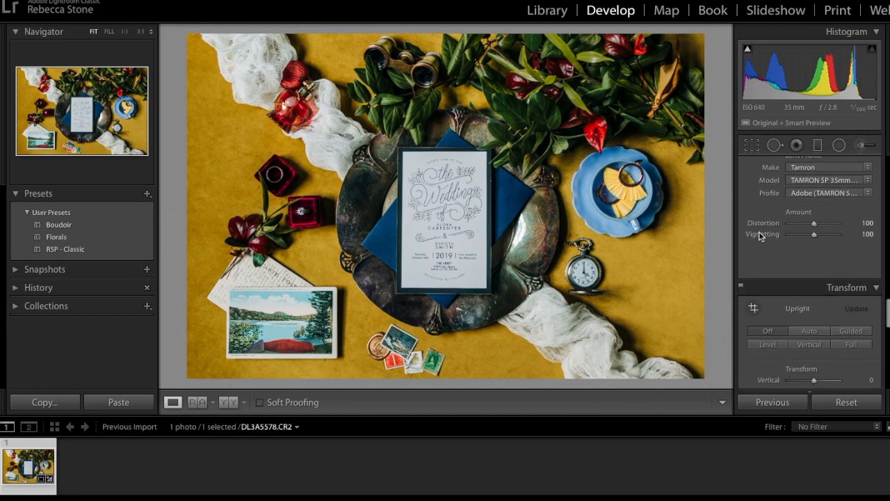
click(753, 145)
drag(712, 188, 715, 182)
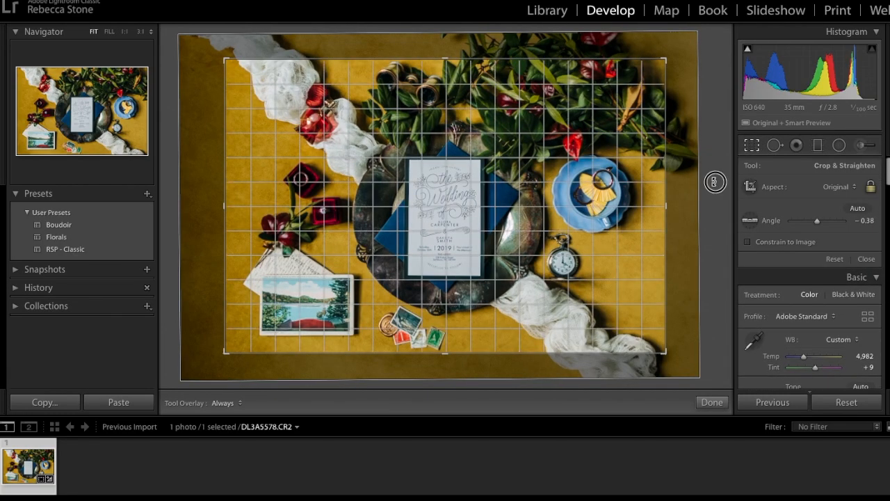
drag(715, 182, 715, 182)
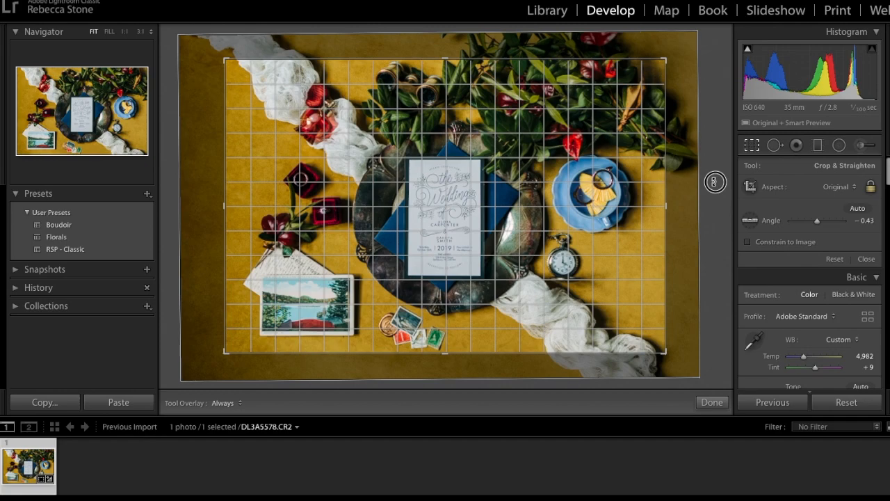
drag(714, 182, 714, 188)
click(712, 401)
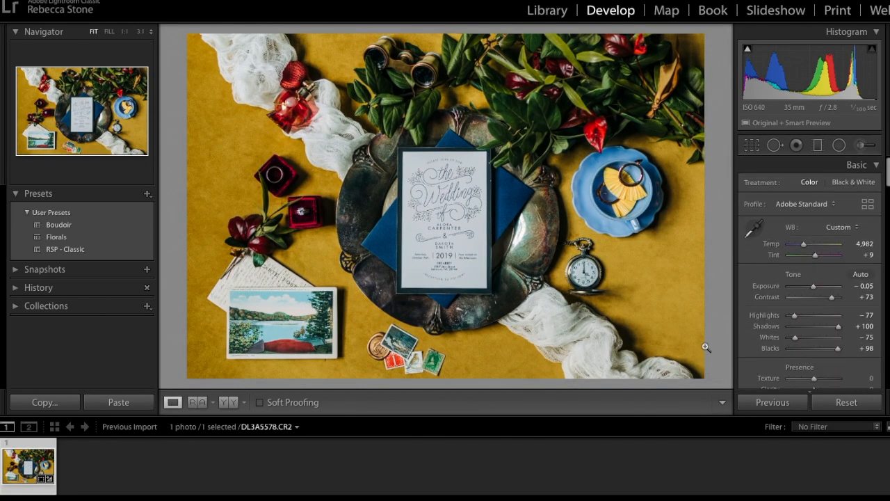
- Paint an adjustment brush mask over the whole white invitation card and show the selected mask overlay
click(861, 146)
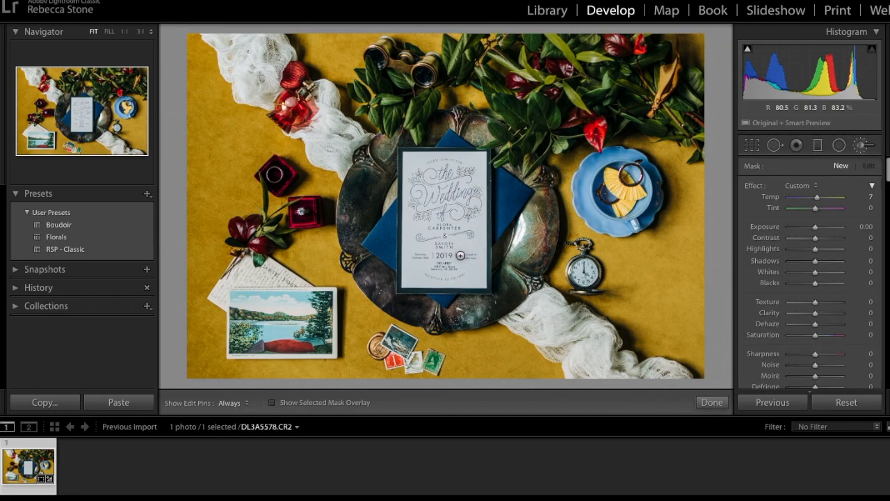
key(h)
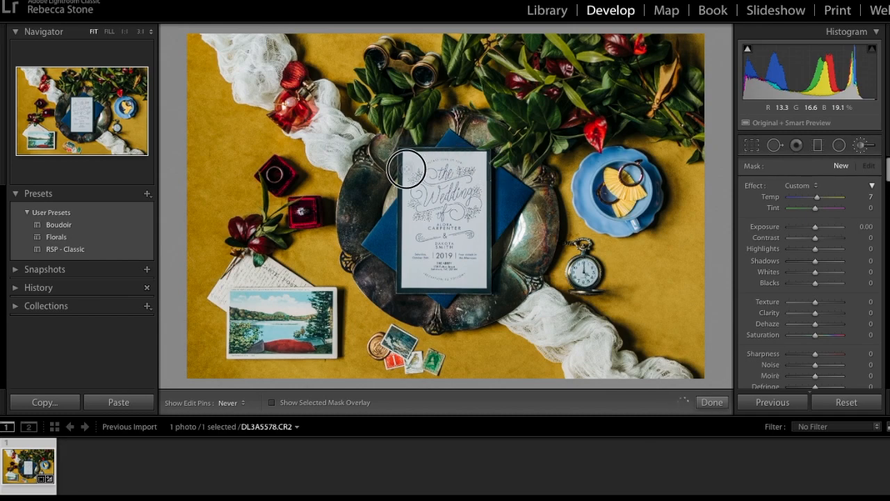
drag(482, 289, 475, 197)
key(h)
scroll(470, 233, up, 5)
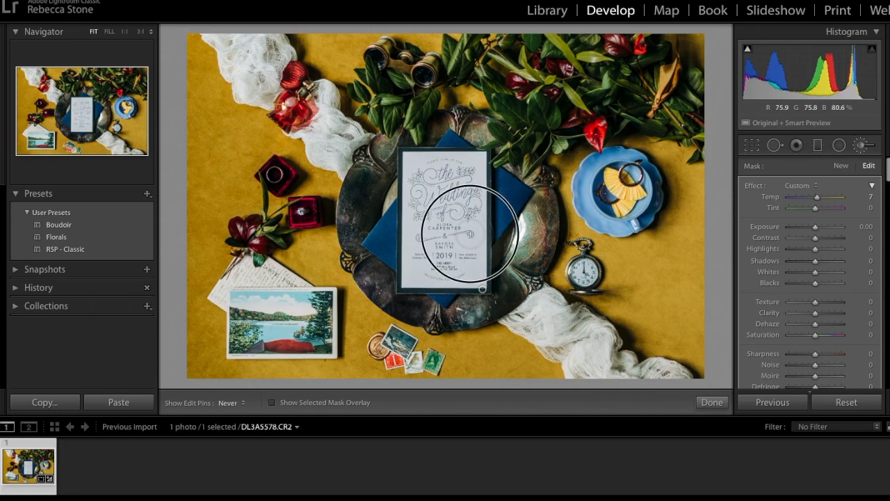
mouse_move(421, 178)
mouse_down()
mouse_move(418, 271)
mouse_move(458, 272)
mouse_move(466, 176)
mouse_move(438, 172)
mouse_move(440, 262)
mouse_move(451, 169)
mouse_move(468, 174)
mouse_move(467, 268)
mouse_move(455, 185)
mouse_move(421, 169)
mouse_move(420, 272)
mouse_move(472, 273)
mouse_up()
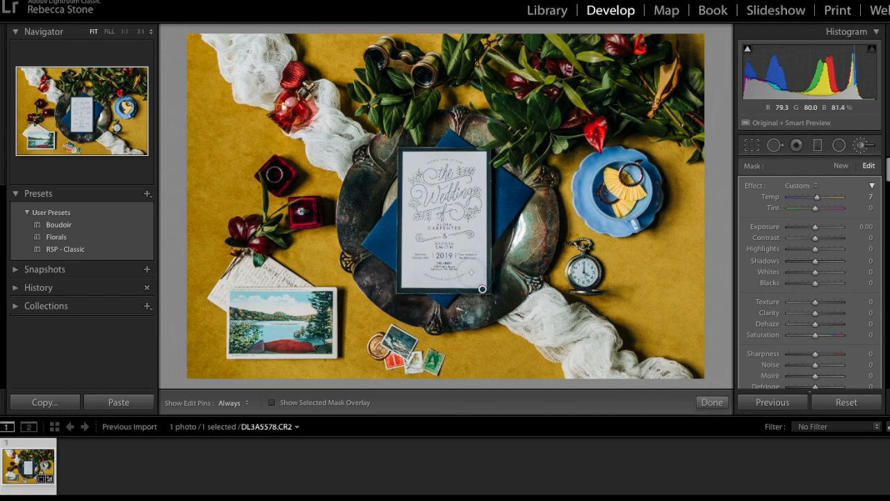
click(272, 402)
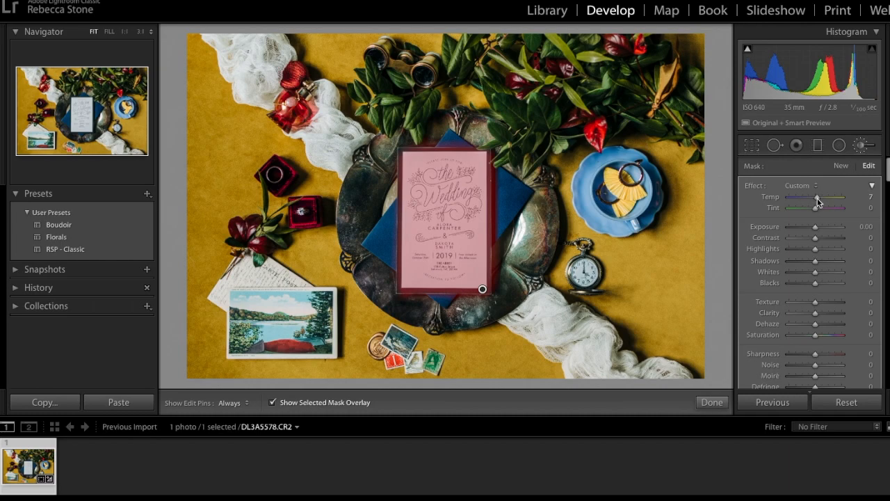
- Hide the mask overlay and warm the invitation card's brush mask to Temp 21
click(272, 402)
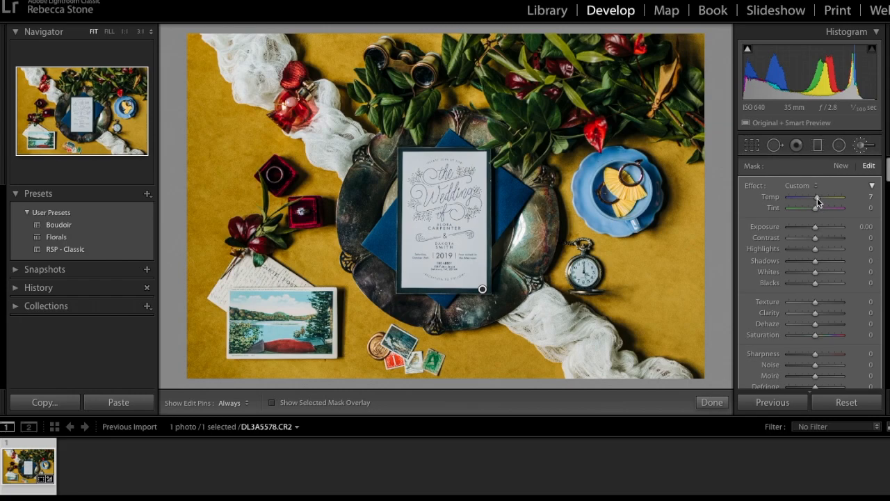
drag(817, 201, 819, 202)
drag(818, 201, 818, 201)
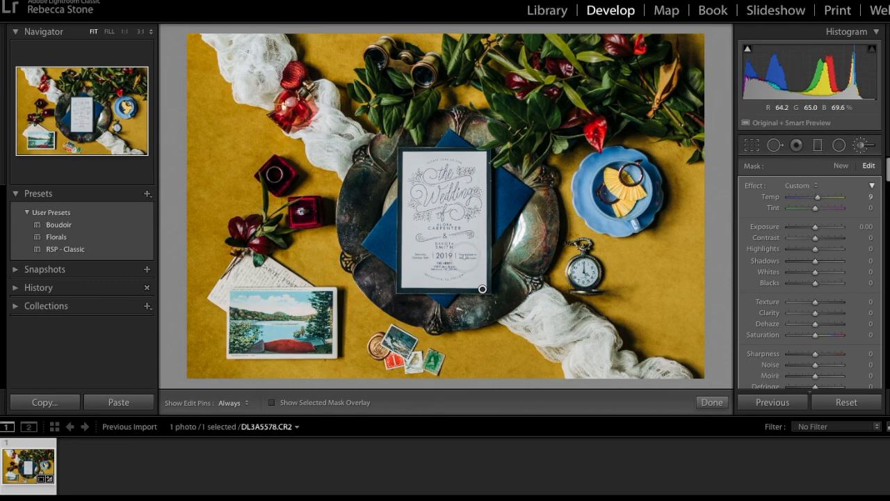
click(271, 402)
click(272, 403)
drag(817, 197, 820, 199)
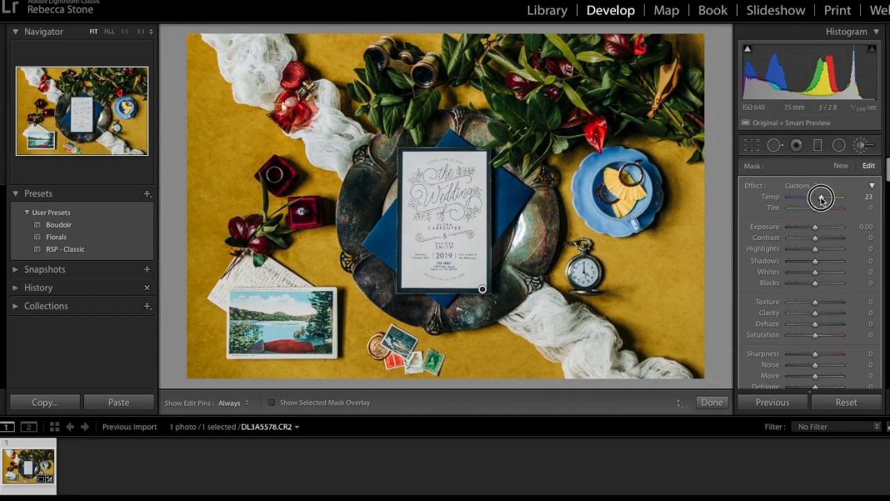
- Give the invitation card mask Contrast 48, Whites 12 and Clarity 17, and finish the brush adjustment
drag(816, 273, 826, 241)
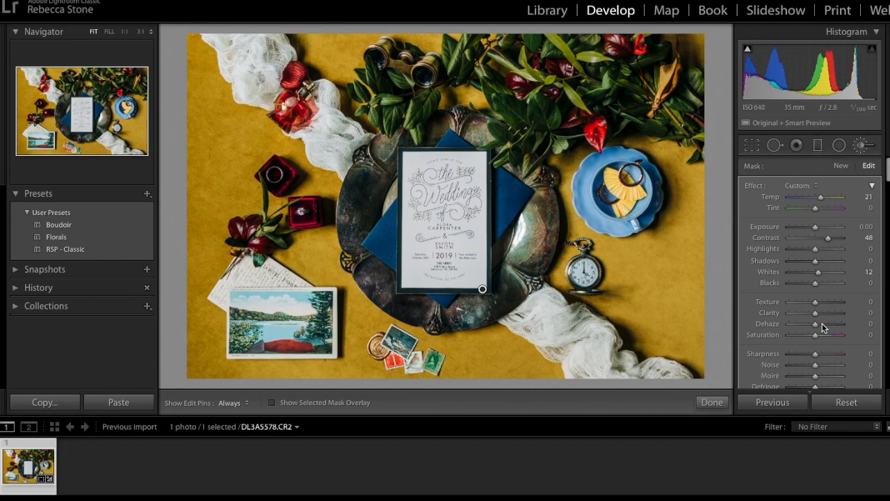
drag(816, 313, 821, 316)
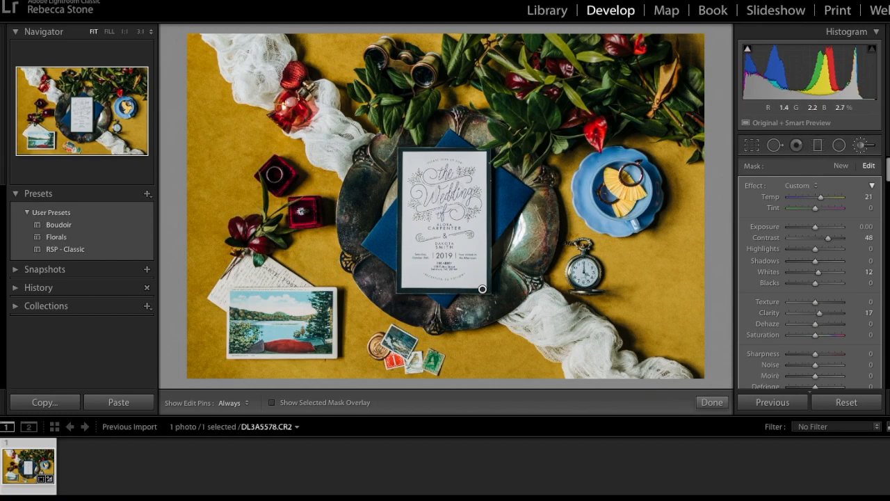
click(710, 401)
- Set the purple Defringe amount to 2 in the manual lens corrections, judging it against the invitation card's edge
click(459, 222)
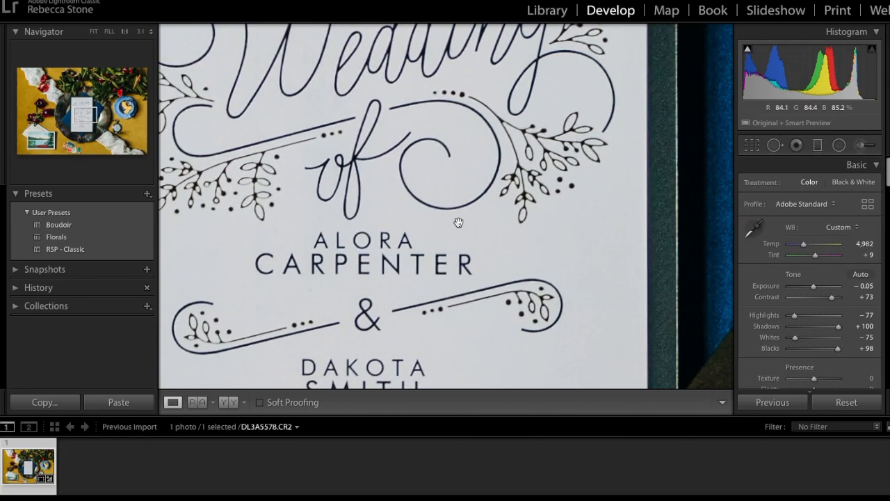
drag(580, 234, 378, 232)
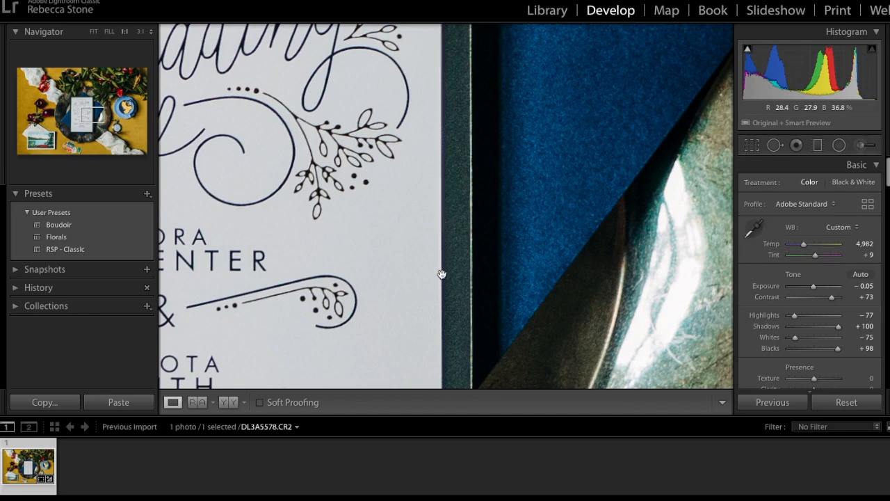
scroll(800, 335, down, 15)
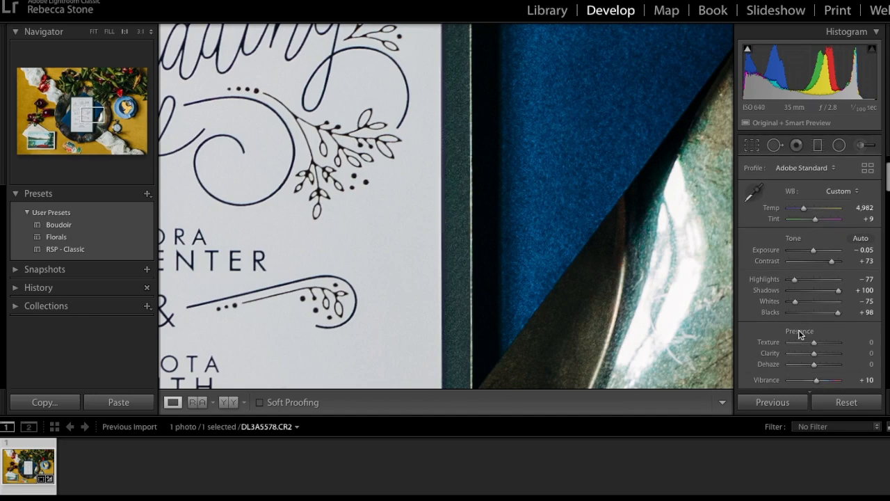
scroll(799, 334, down, 10)
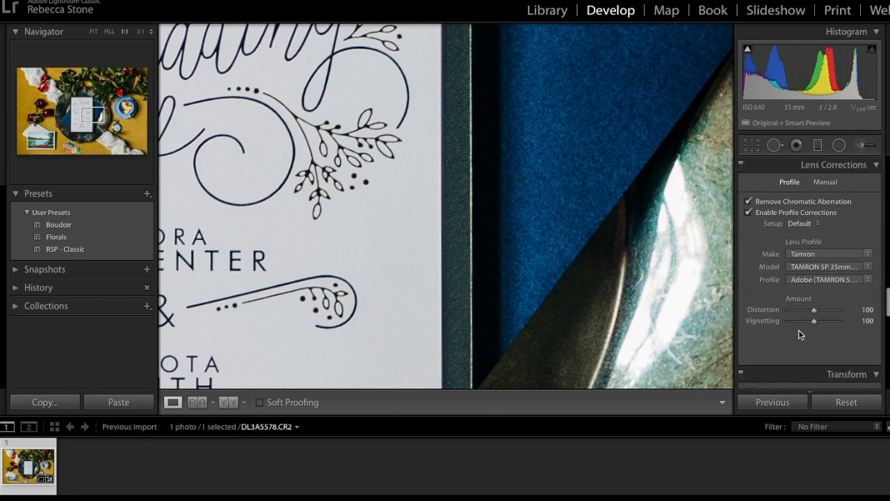
click(826, 185)
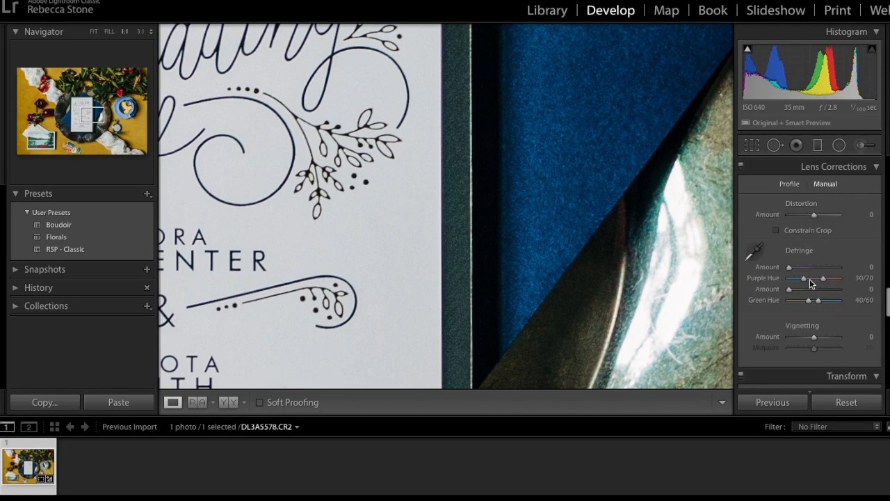
drag(789, 270, 794, 270)
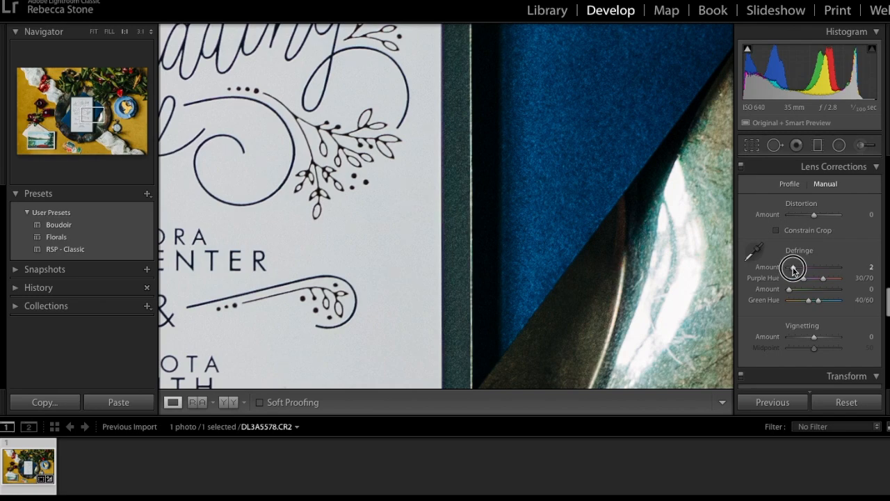
drag(497, 198, 518, 322)
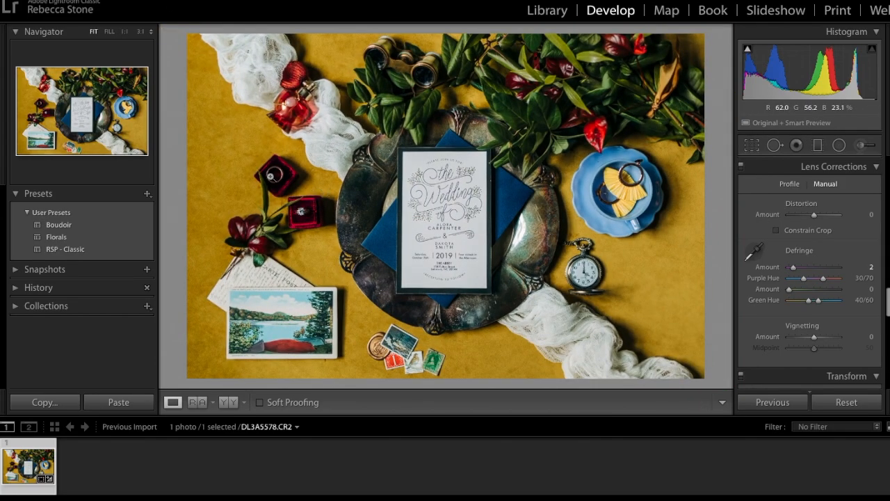
- Set the Defringe Purple Hue range to 31/69 and Green Hue to 40/66, checking the ring and invitation edge
click(270, 176)
drag(270, 176, 325, 235)
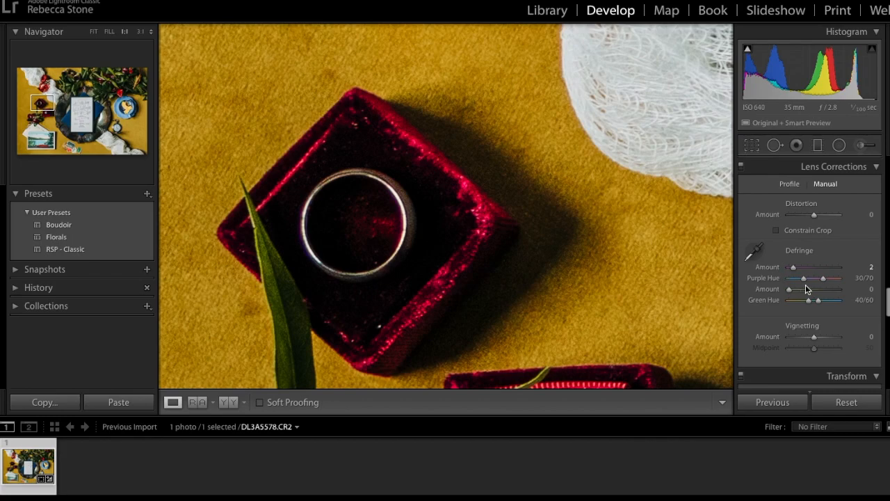
drag(823, 279, 804, 279)
click(576, 274)
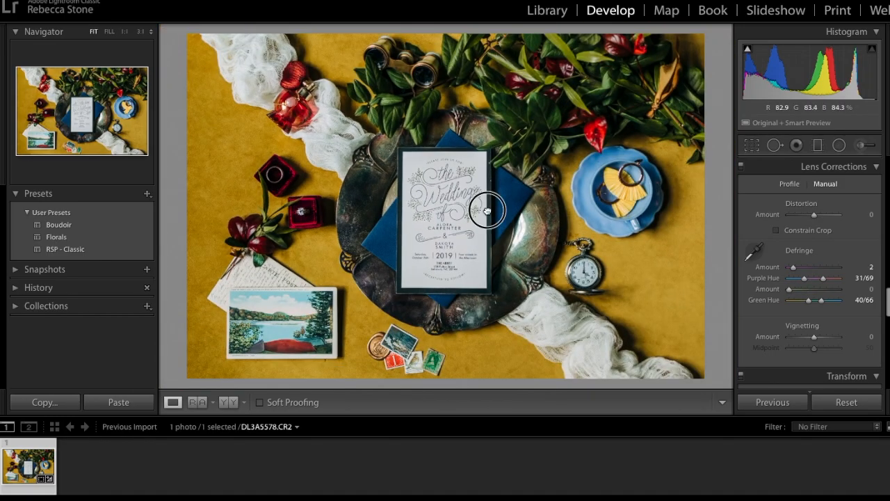
click(487, 210)
click(487, 210)
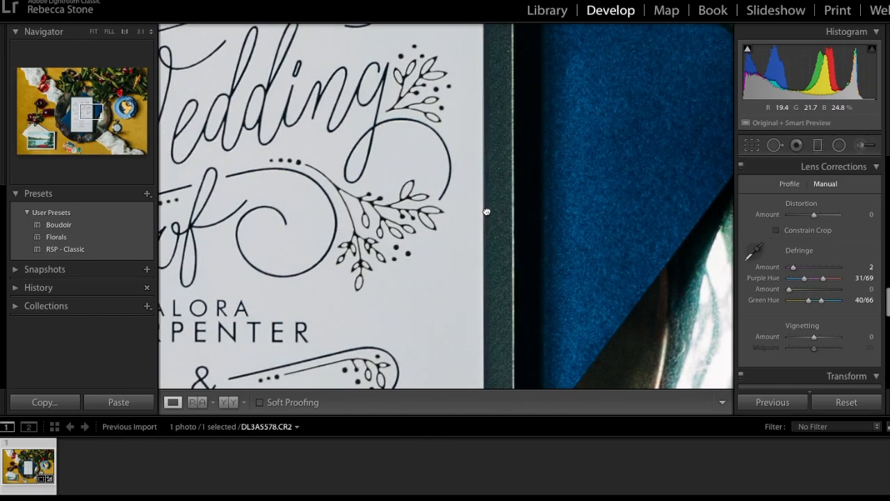
- Brush over the fringed rim of the ring in the upper red velvet box and set Temp 53 and Tint -72
click(274, 175)
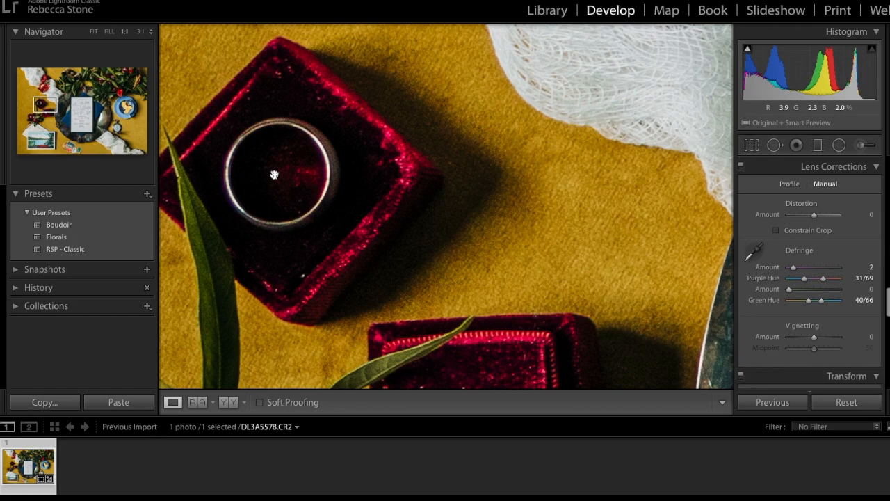
drag(274, 174, 326, 225)
click(863, 145)
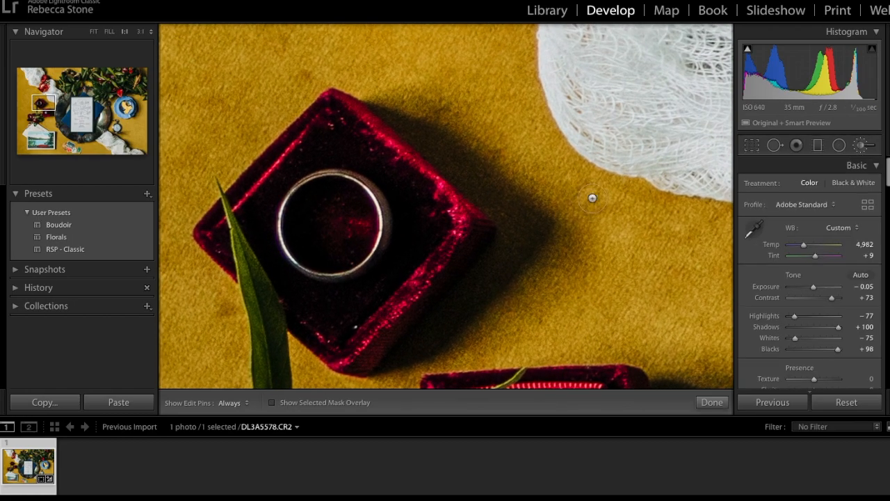
mouse_move(284, 199)
mouse_down()
mouse_move(278, 235)
mouse_move(292, 264)
mouse_move(278, 242)
mouse_move(284, 198)
mouse_up()
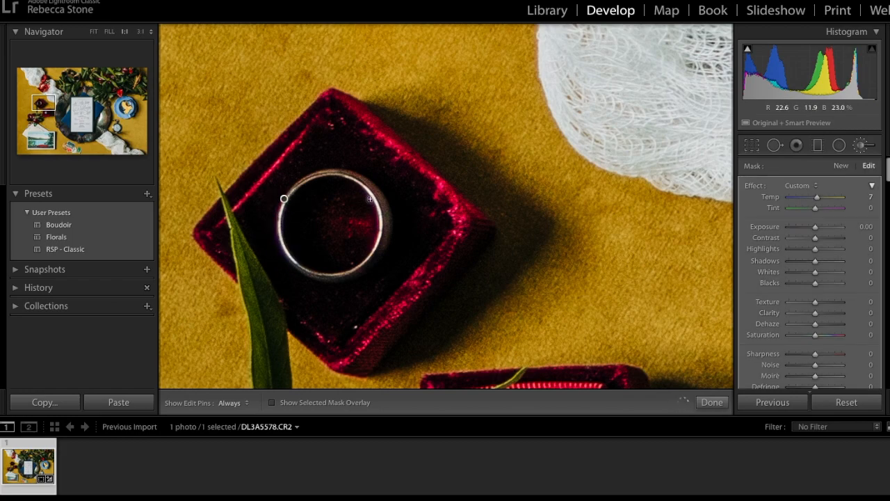
click(871, 198)
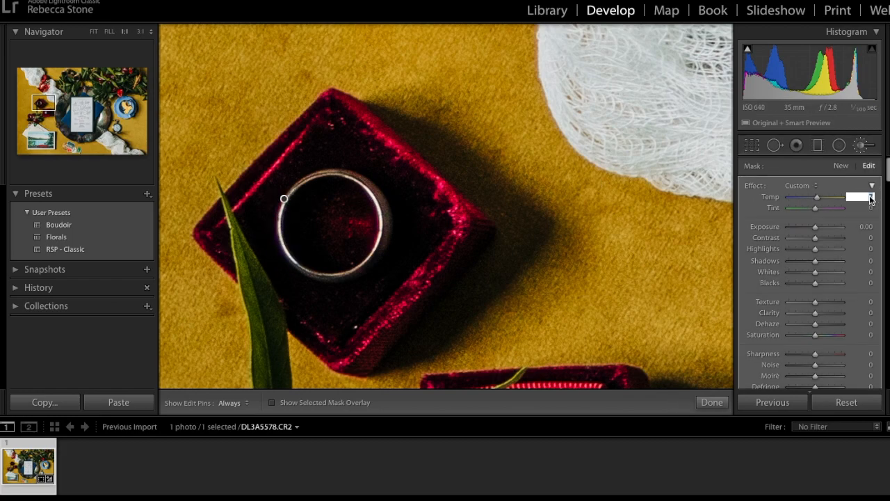
click(796, 207)
drag(816, 198, 829, 199)
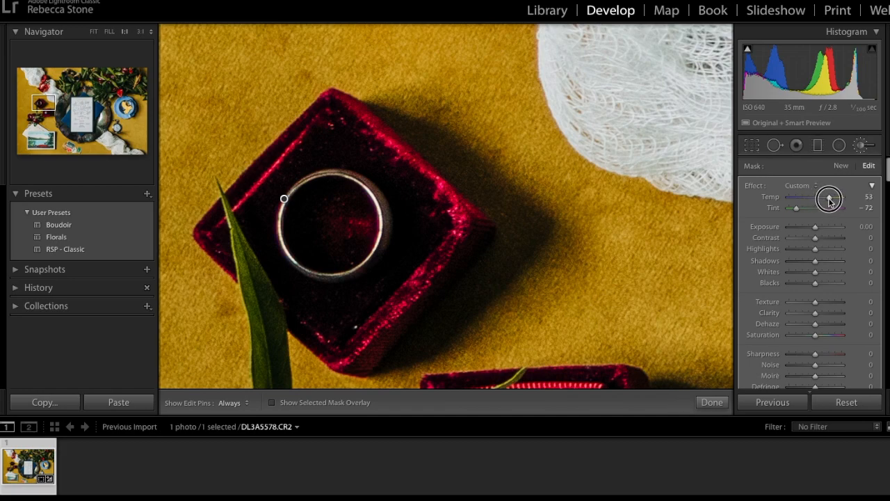
drag(829, 200, 829, 199)
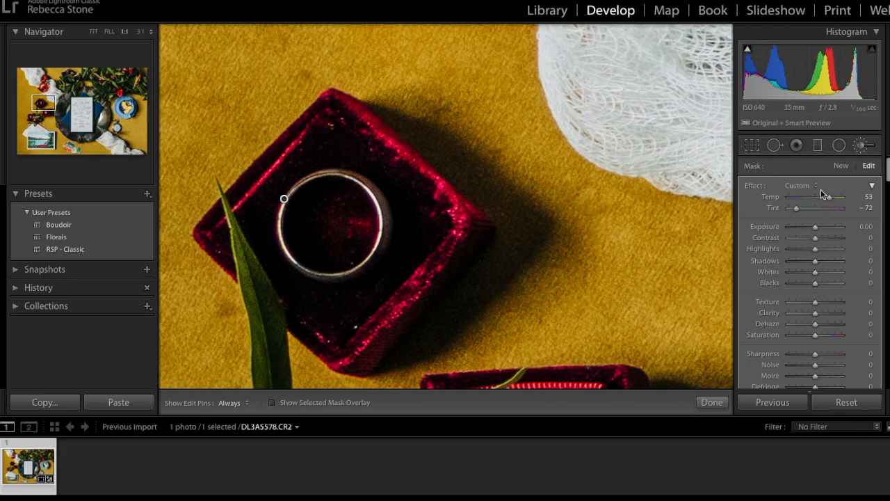
- Heal the small white speck on the red velvet ring box with a size 8 spot and finish spot removal
click(774, 145)
click(354, 327)
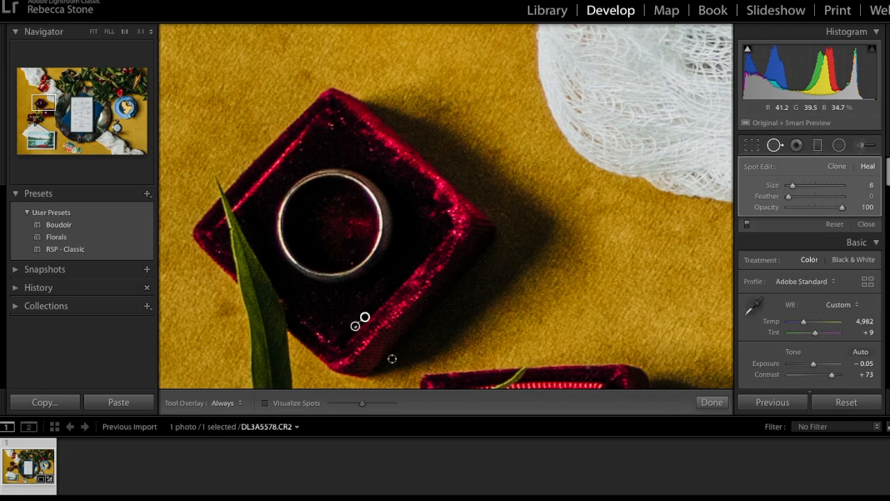
click(712, 402)
click(651, 369)
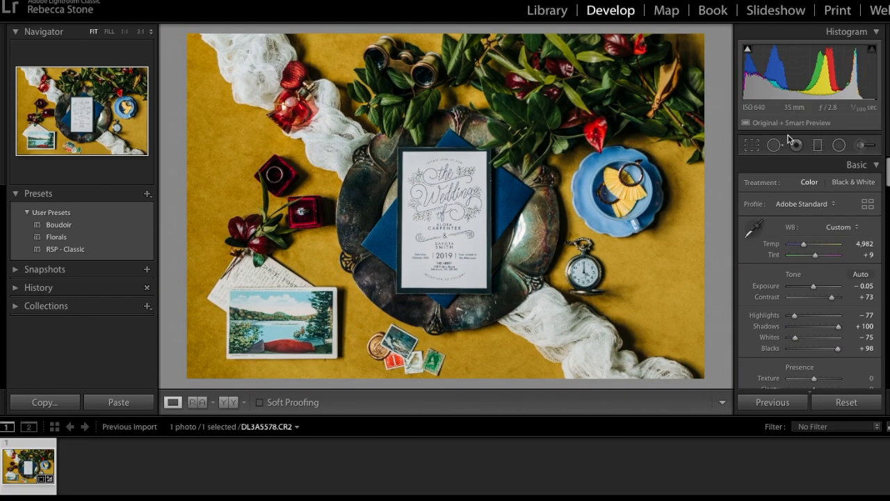
click(860, 144)
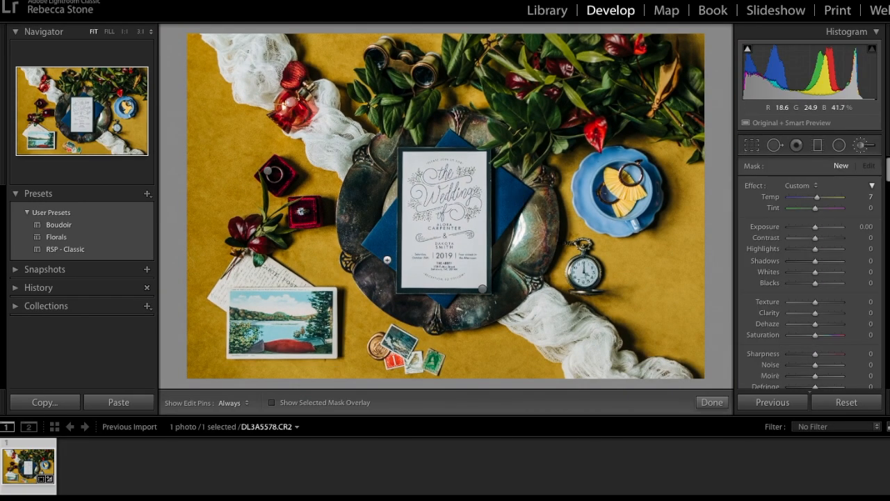
click(711, 402)
click(498, 186)
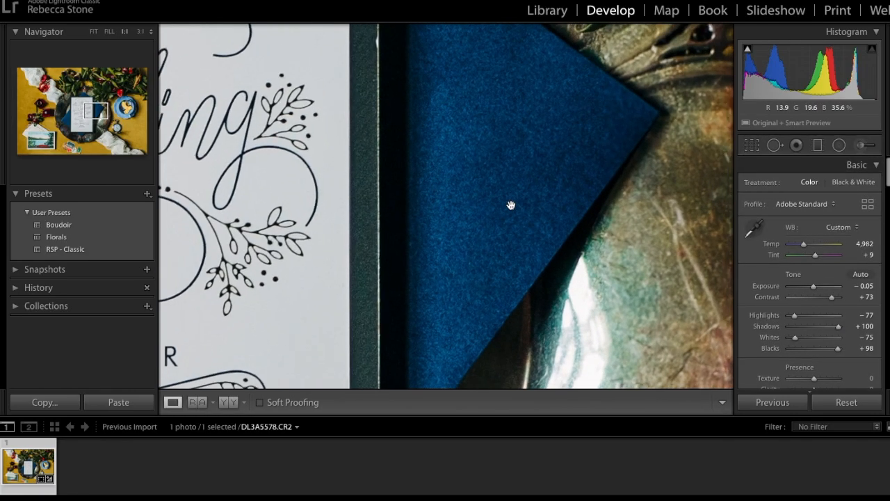
click(512, 205)
- Paint a new adjustment brush mask over all visible parts of the blue envelope with the mask overlay shown
click(860, 145)
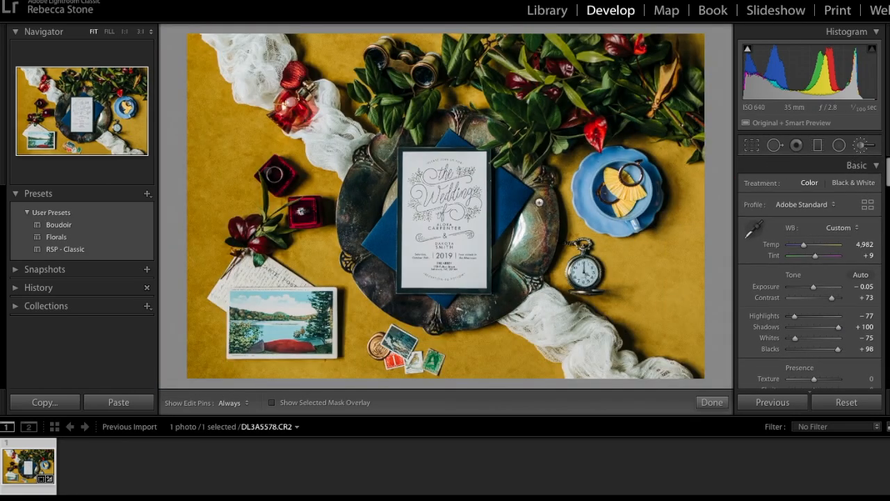
click(272, 402)
mouse_move(388, 231)
mouse_down()
mouse_move(390, 252)
mouse_move(393, 207)
mouse_move(394, 224)
mouse_move(384, 217)
mouse_move(368, 243)
mouse_move(392, 257)
mouse_move(393, 268)
mouse_move(366, 246)
mouse_move(379, 248)
mouse_up()
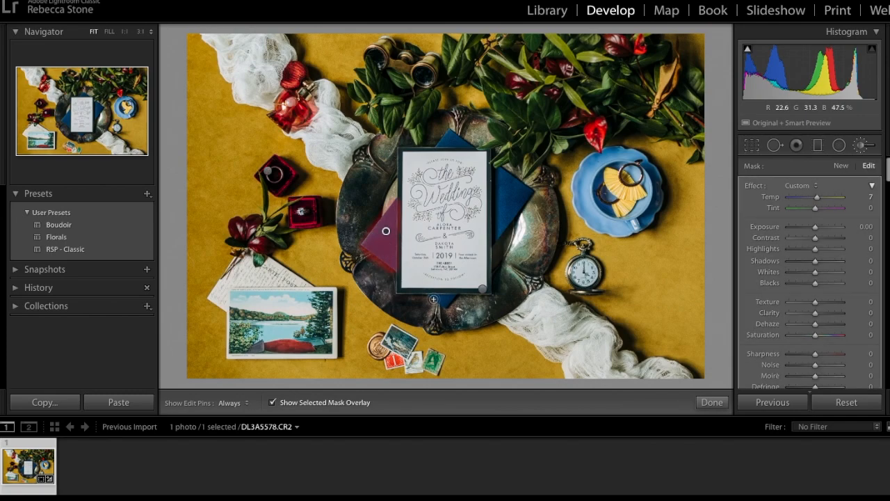
key(h)
drag(456, 299, 438, 301)
mouse_move(499, 173)
mouse_down()
mouse_move(497, 238)
mouse_move(528, 195)
mouse_move(500, 173)
mouse_move(502, 212)
mouse_move(515, 187)
mouse_move(502, 217)
mouse_move(511, 189)
mouse_move(522, 189)
mouse_move(507, 214)
mouse_move(508, 197)
mouse_up()
drag(443, 140, 462, 143)
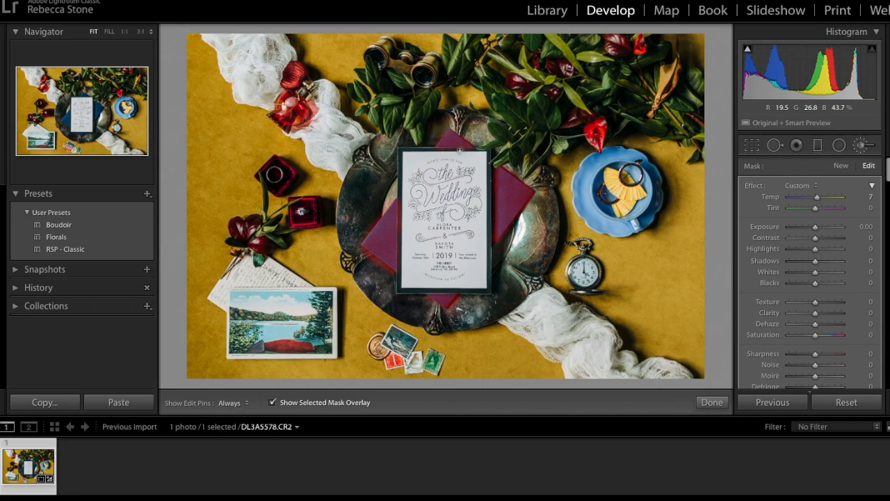
- Hide the mask overlay, set the blue envelope mask to Shadows -25 with Texture 0, and finish the brush adjustment
click(272, 403)
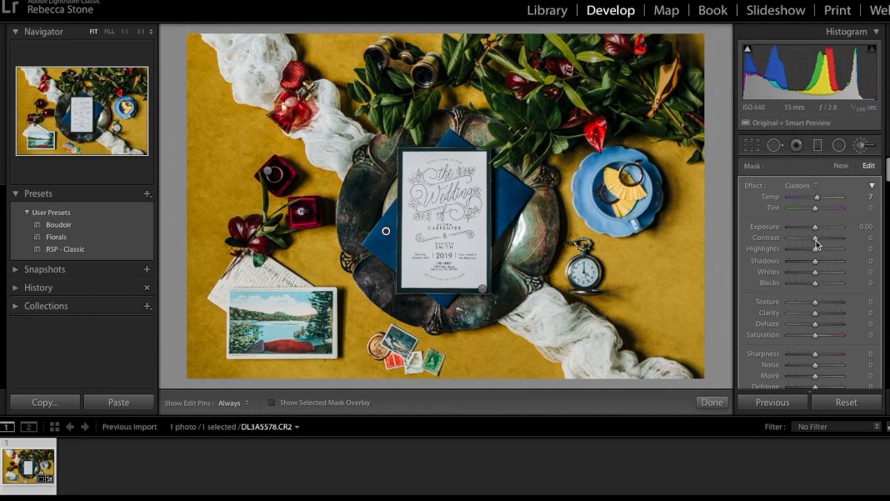
click(803, 261)
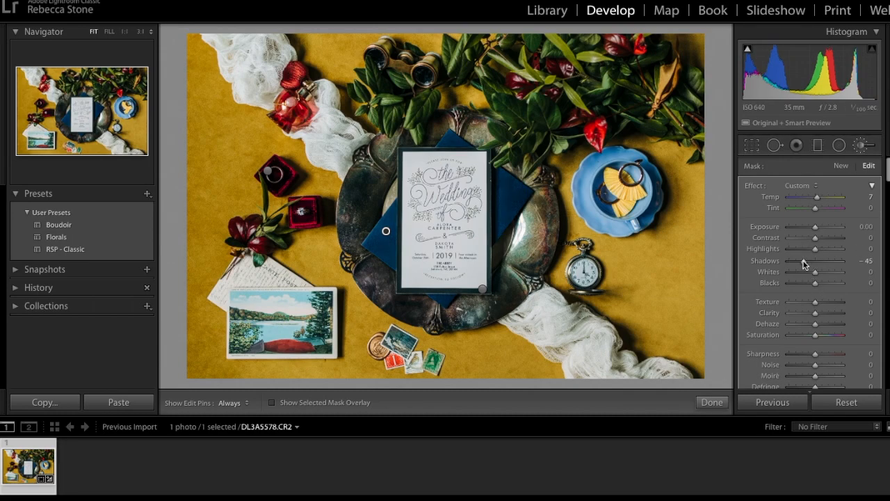
drag(803, 262, 809, 262)
drag(797, 303, 814, 303)
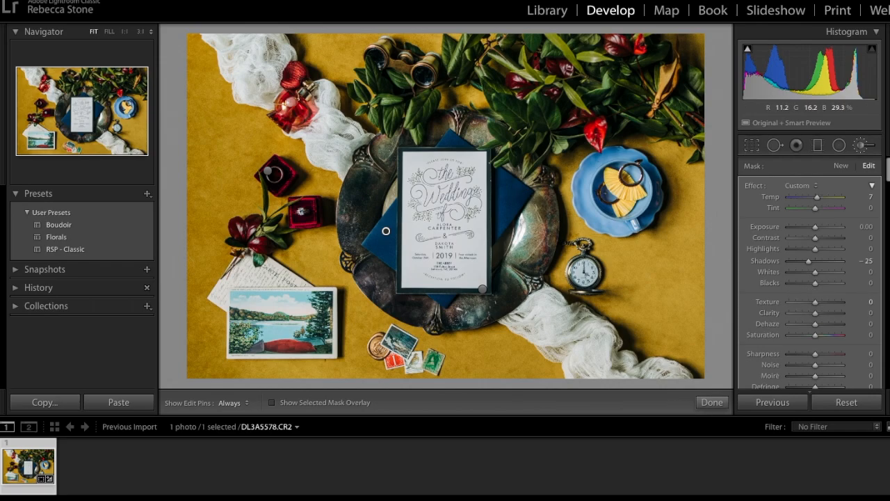
click(711, 402)
- Examine the surface and edges of the blue envelope at full size
click(513, 202)
drag(513, 201, 497, 262)
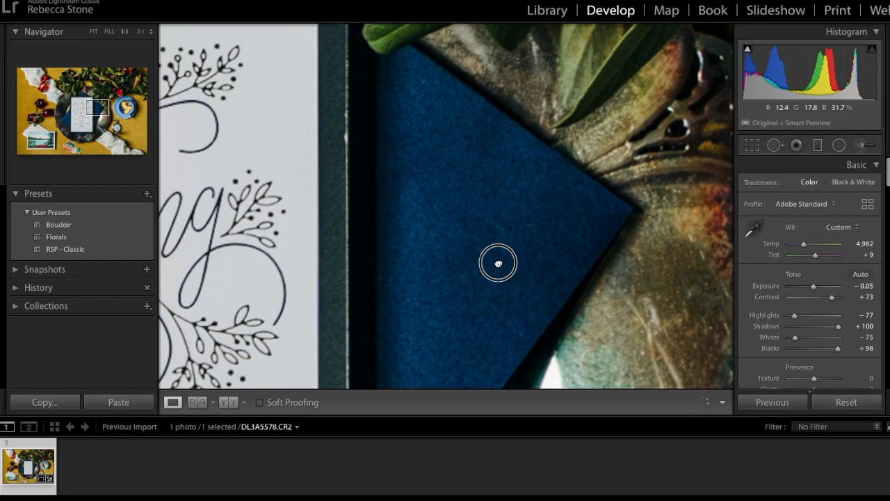
key(k)
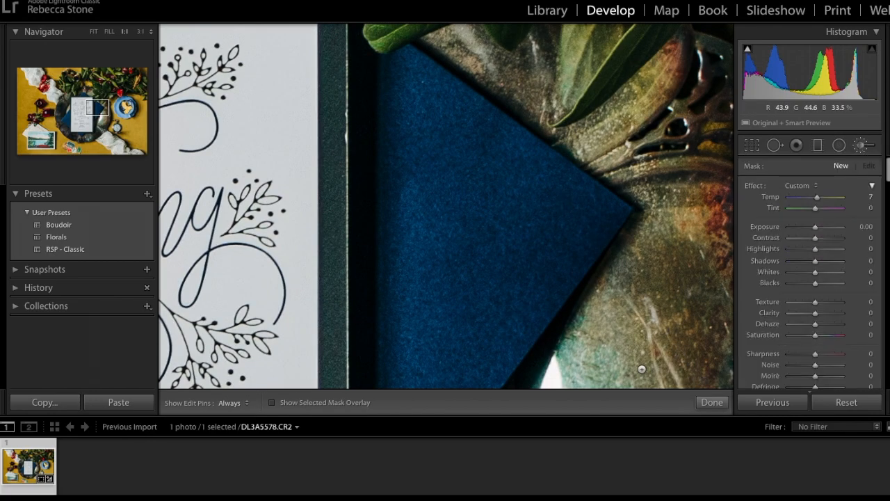
click(690, 399)
click(358, 222)
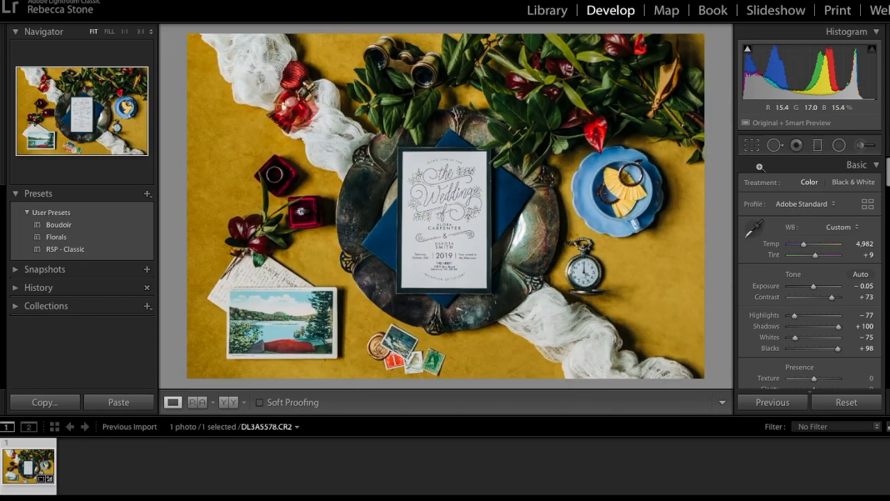
- Set the existing blue envelope mask's Texture to -73 and finish the brush adjustment
click(861, 144)
click(386, 231)
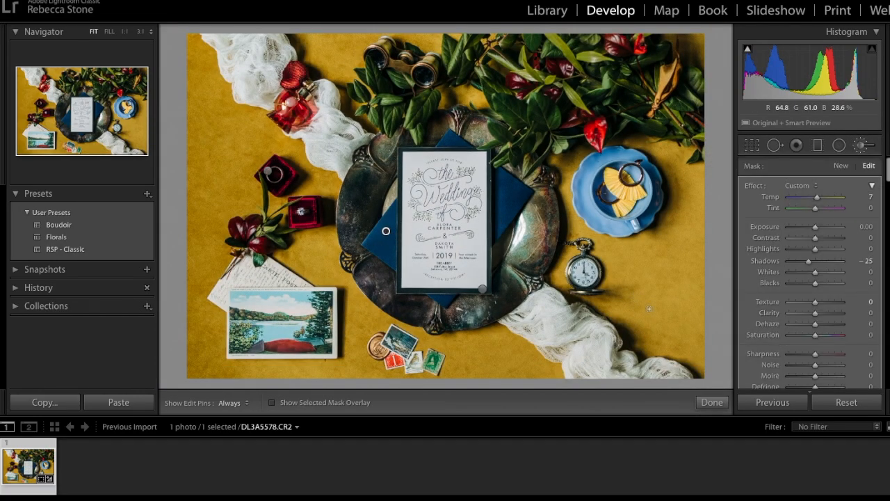
click(99, 109)
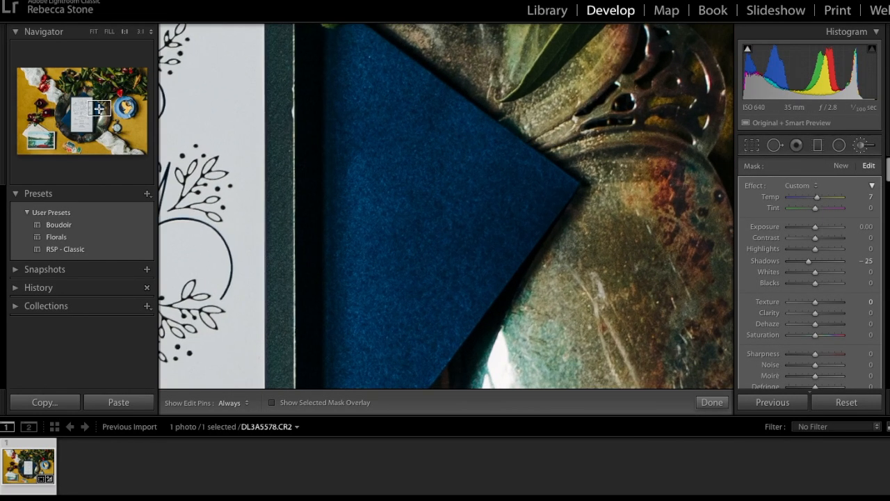
scroll(808, 304, down, 5)
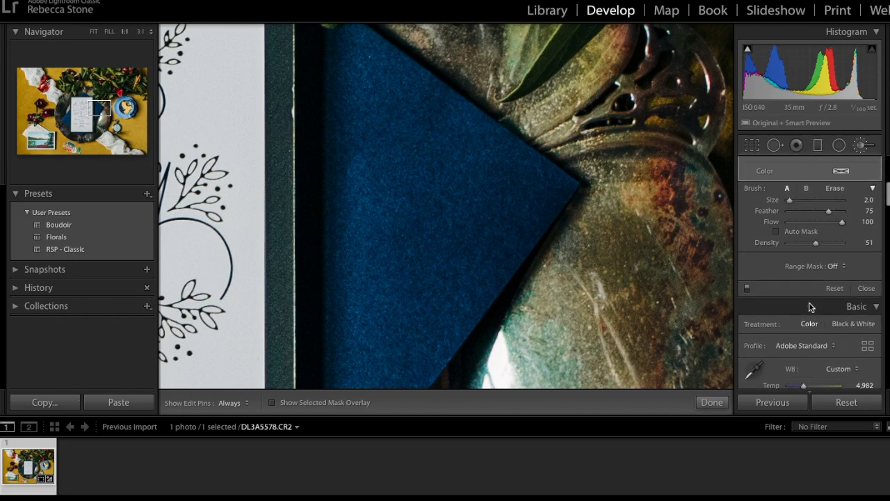
scroll(808, 303, up, 5)
click(796, 226)
drag(796, 228, 798, 229)
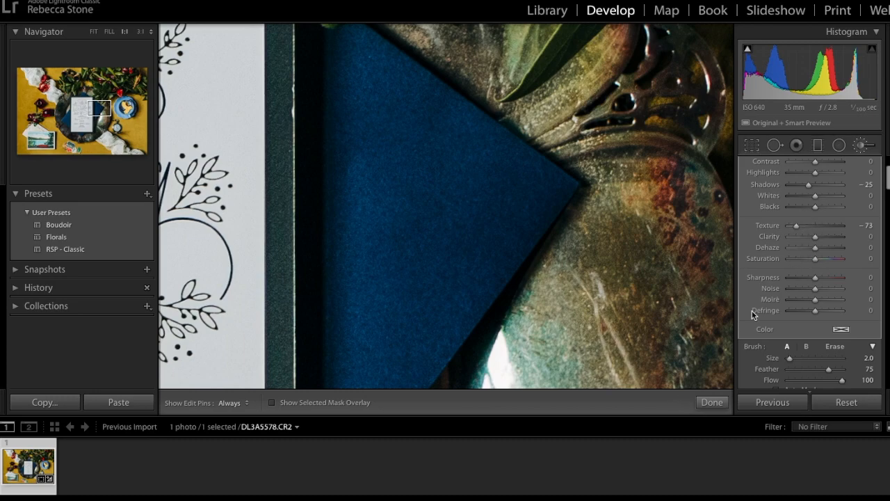
click(712, 402)
click(391, 283)
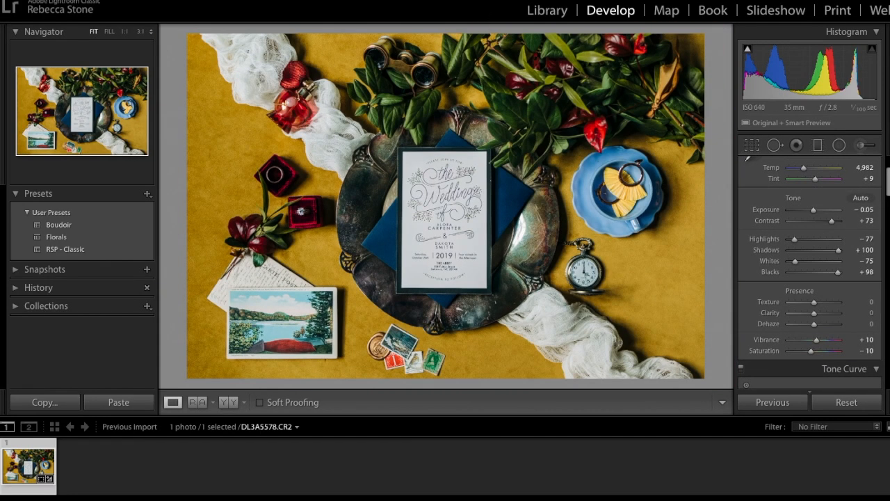
- Show the blue envelope mask's overlay and erase the spill onto the plate around the envelope's left corner
click(862, 144)
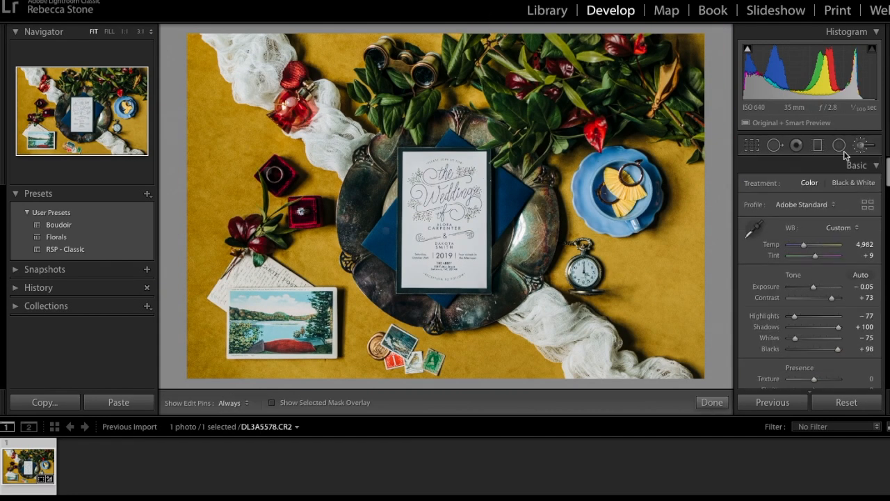
click(386, 230)
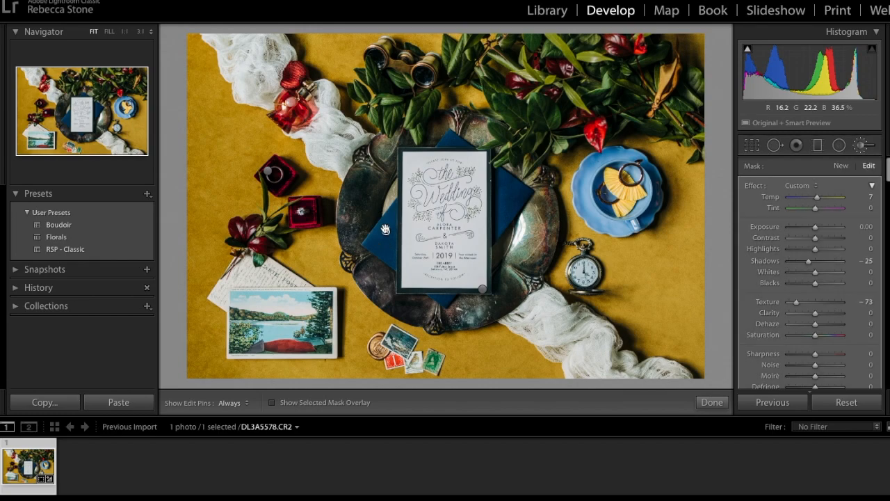
click(272, 402)
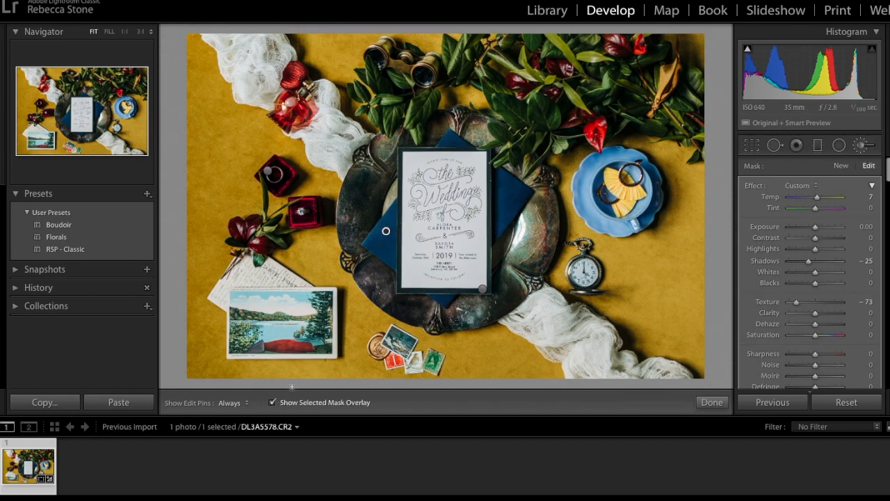
scroll(780, 293, down, 5)
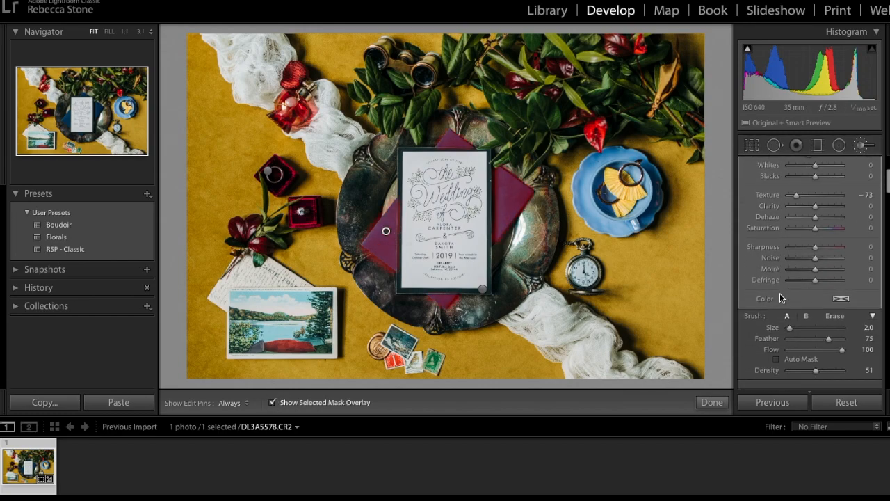
click(838, 317)
key(h)
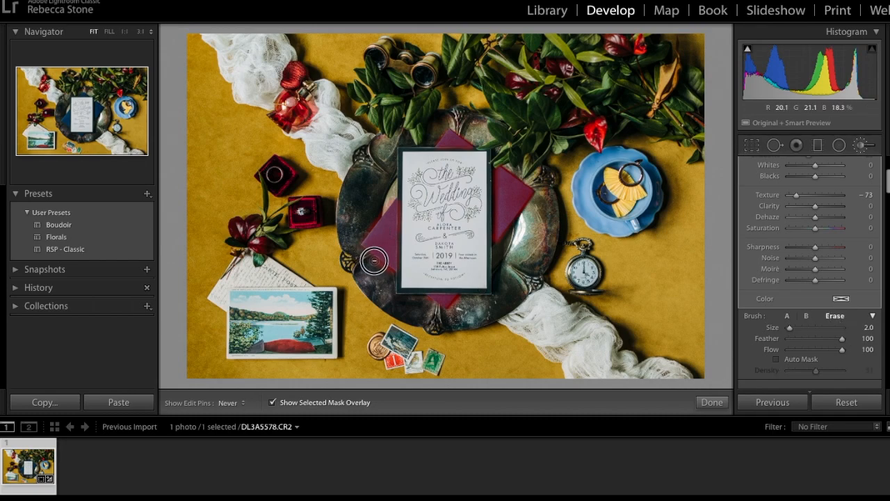
key(h)
key(h)
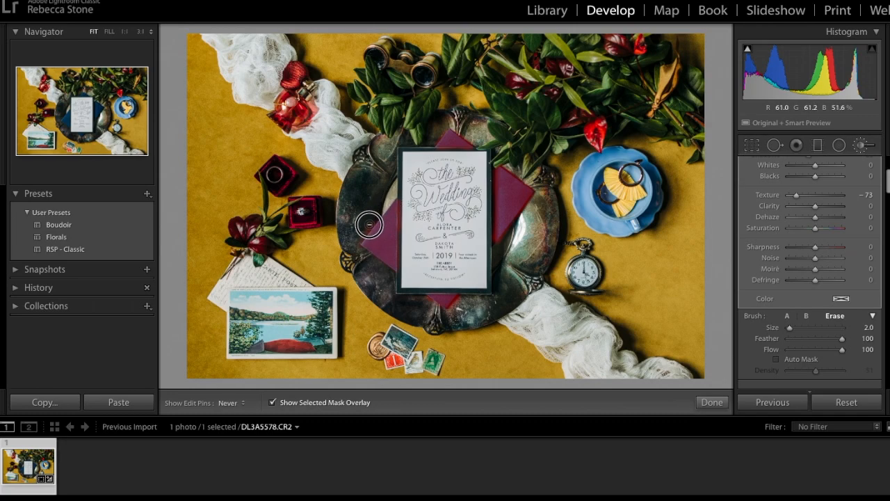
key(h)
key(h)
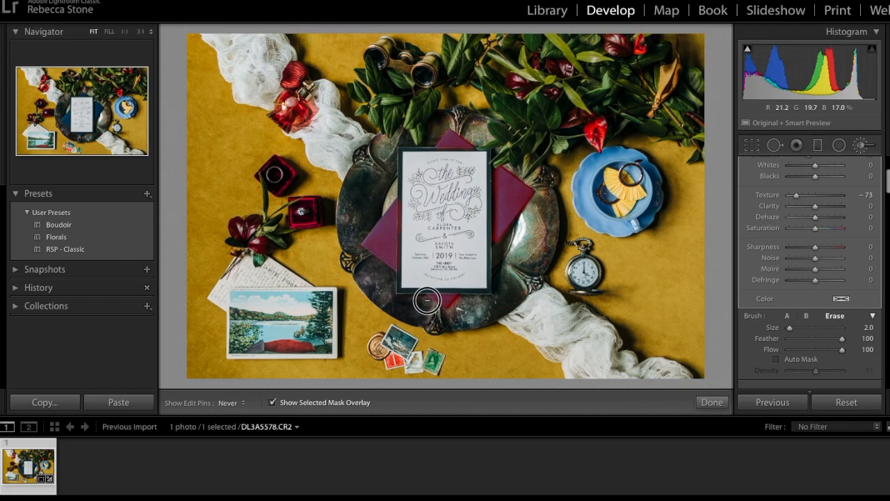
- Erase the mask spill around the envelope's bottom and top corners, hide the overlay and finish the brush adjustment
key(h)
key(h)
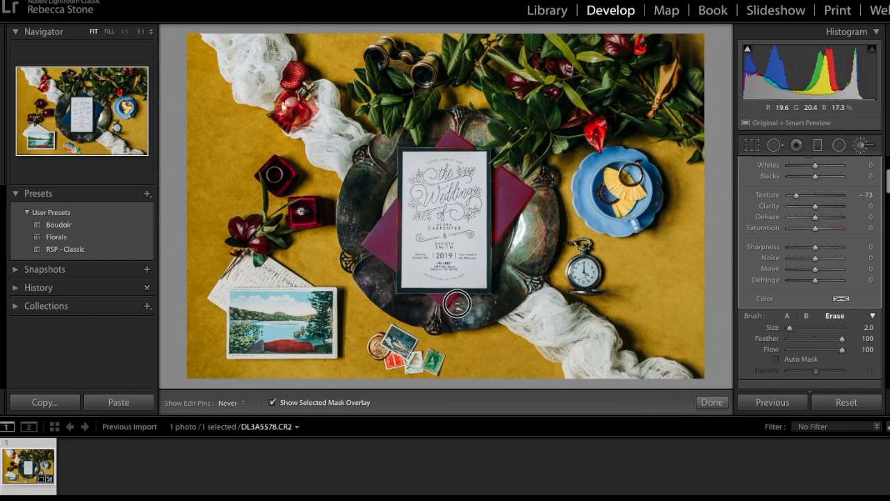
key(h)
key(h)
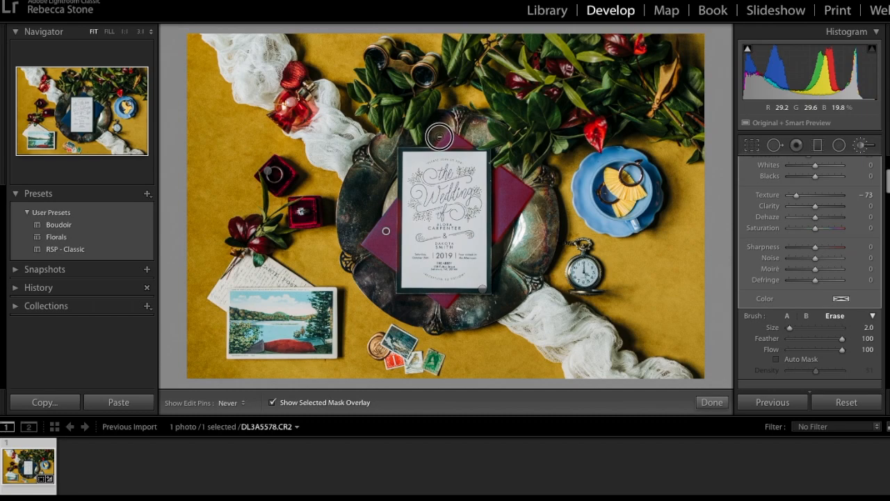
key(h)
key(h)
key(h)
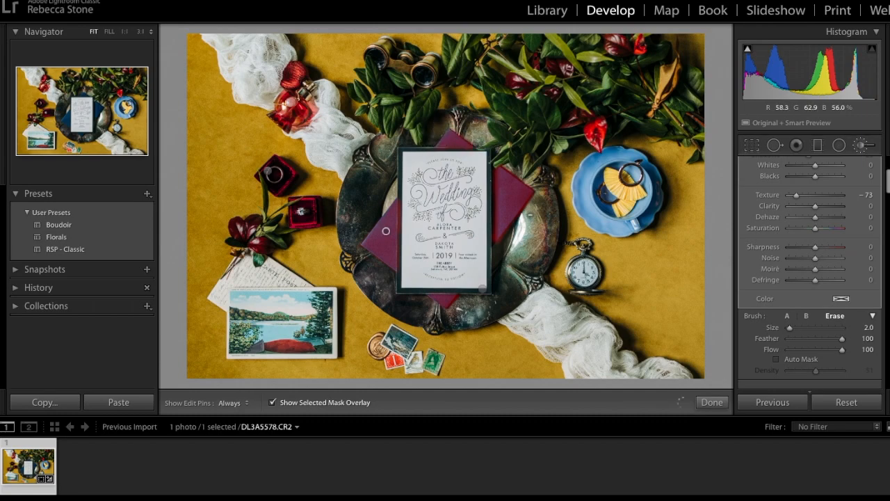
key(h)
key(h)
click(272, 402)
click(709, 403)
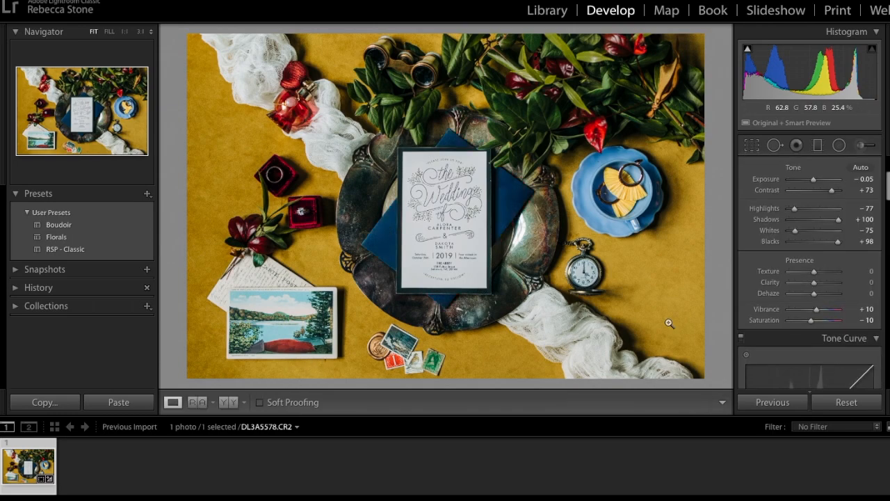
- Brush a new mask over the handwritten letter behind the postcard with Temp 0, Exposure -0.29 and slightly raised Clarity, and finish it
click(864, 146)
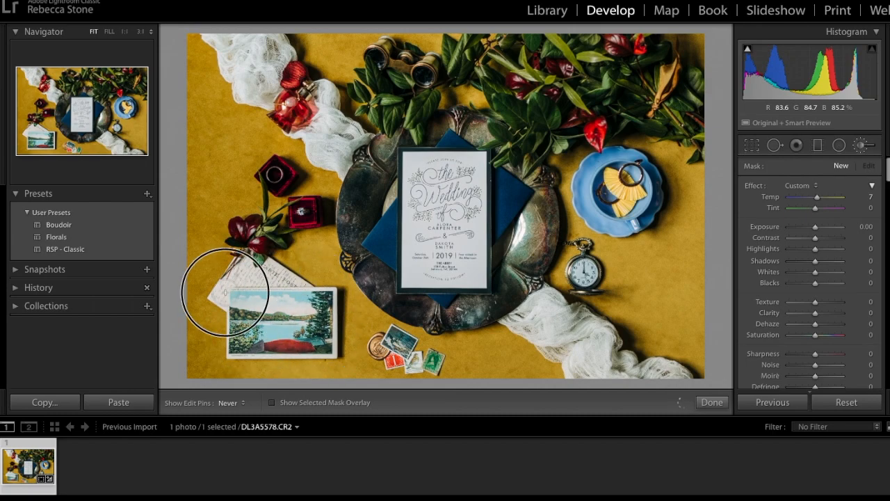
click(866, 198)
text(0)
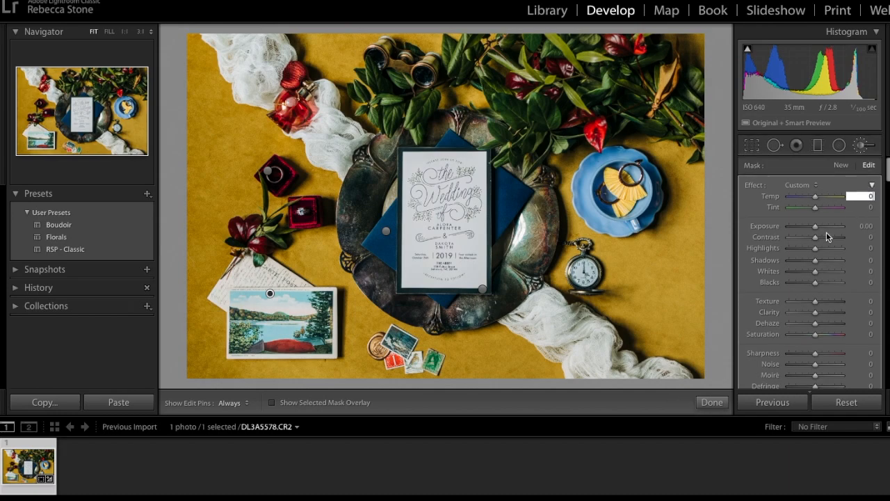
scroll(826, 232, down, 1)
click(817, 200)
drag(817, 199, 816, 199)
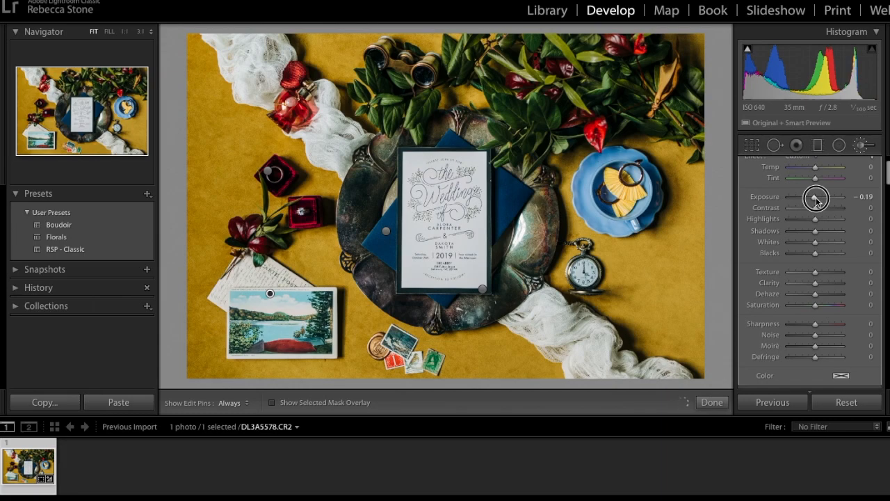
drag(816, 200, 816, 200)
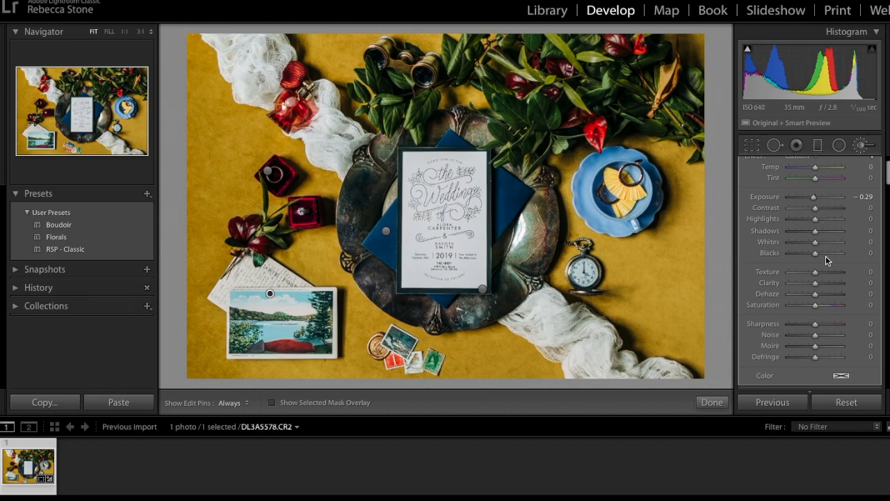
drag(815, 285, 818, 285)
click(714, 404)
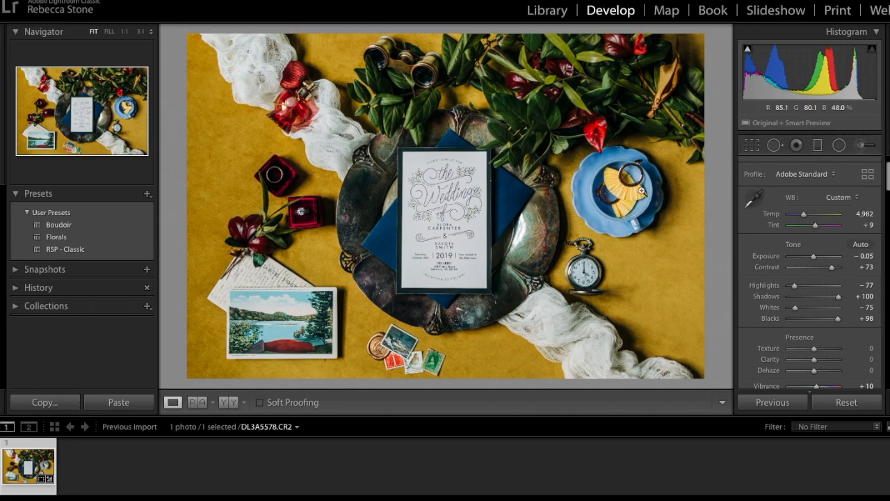
- Heal the white mark on the invitation card's right edge with a size 8 stroke, sampling further down the same edge
click(491, 179)
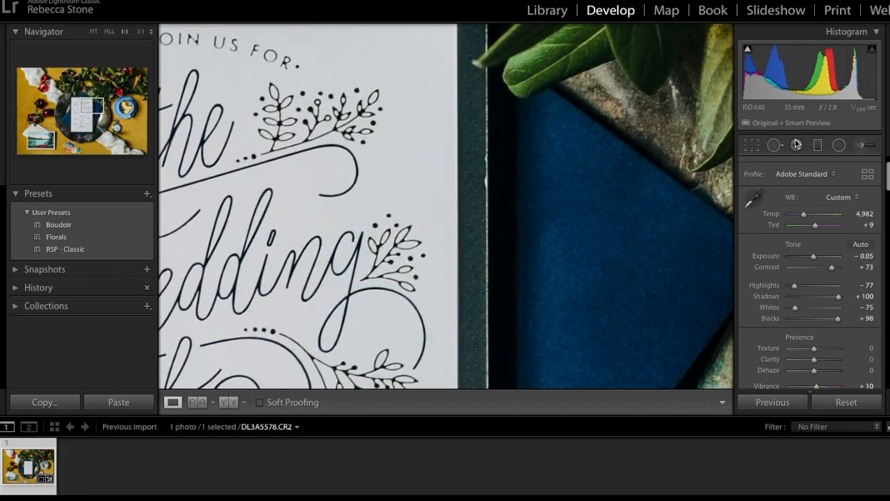
click(774, 145)
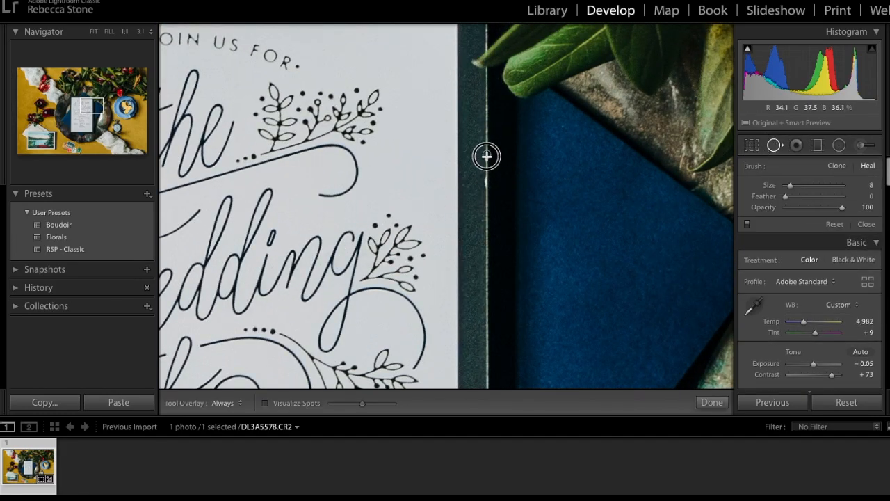
drag(486, 174, 486, 198)
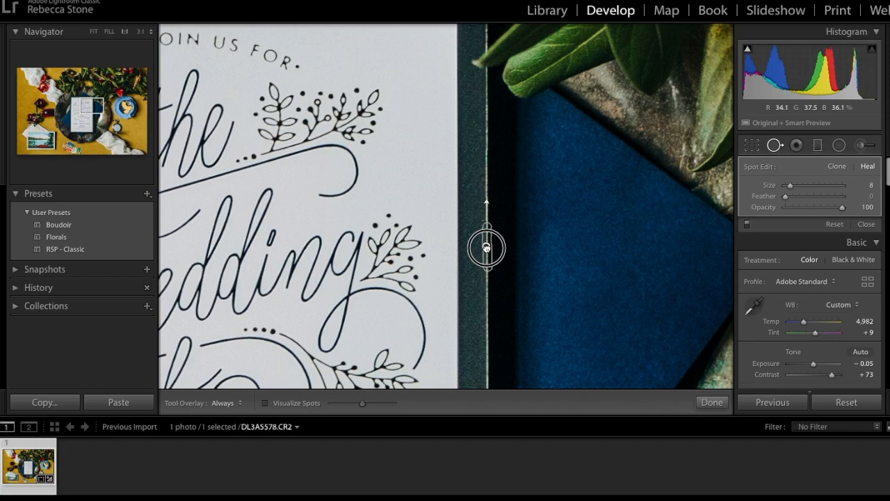
click(712, 402)
click(436, 223)
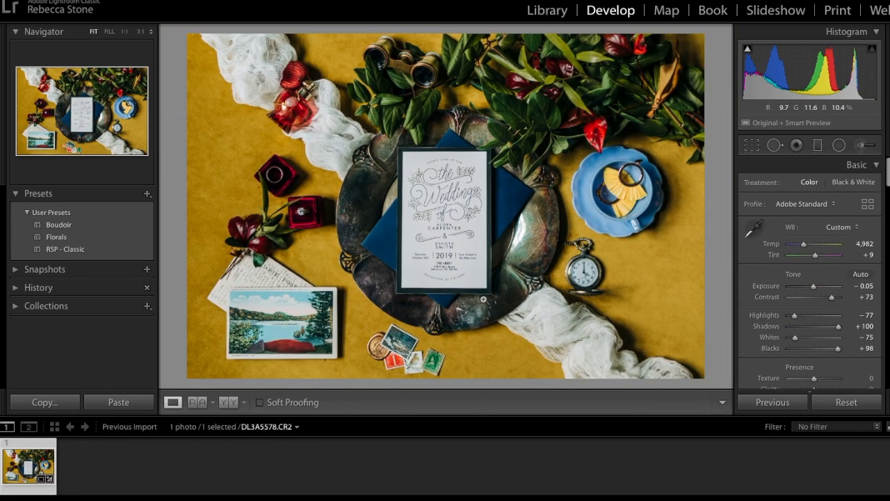
- Heal the small speck on the invitation card's dark left border with a size 8 spot and finish spot removal
click(404, 224)
drag(399, 234, 434, 294)
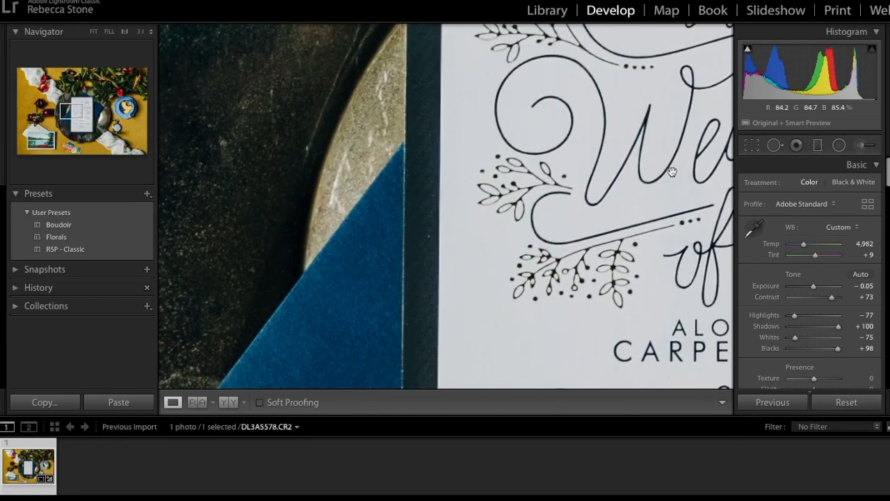
click(777, 146)
click(428, 233)
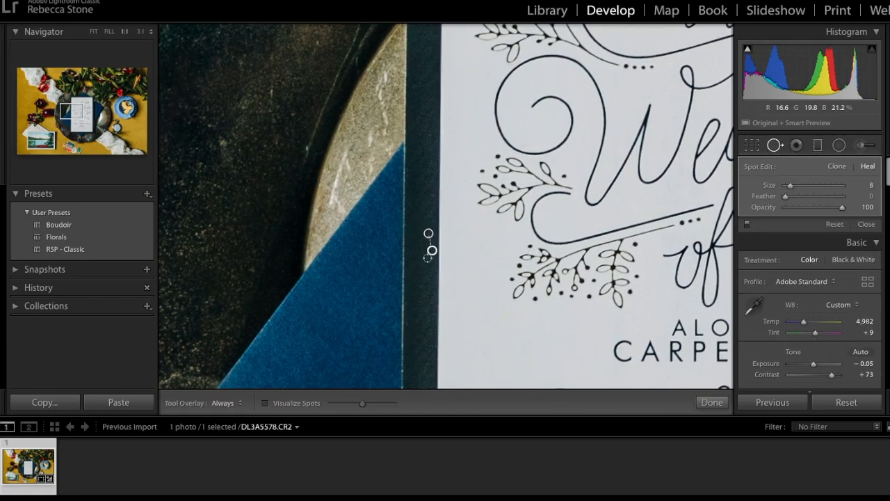
click(709, 403)
- Heal the two small specks on the invitation card's dark top border with size 8 spots
drag(542, 219, 535, 376)
drag(508, 202, 505, 372)
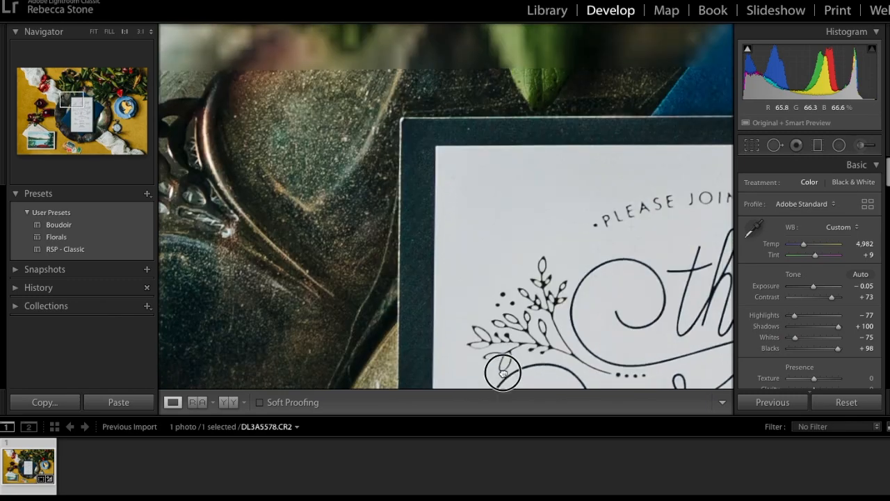
click(774, 144)
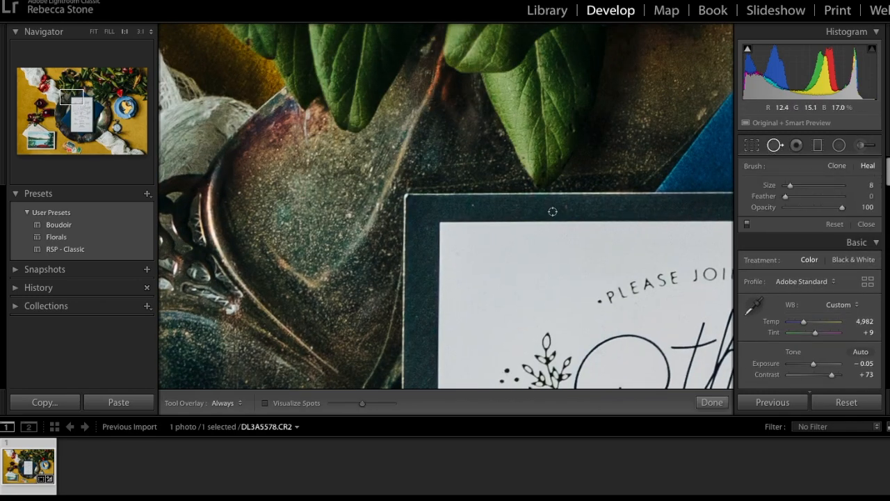
click(470, 206)
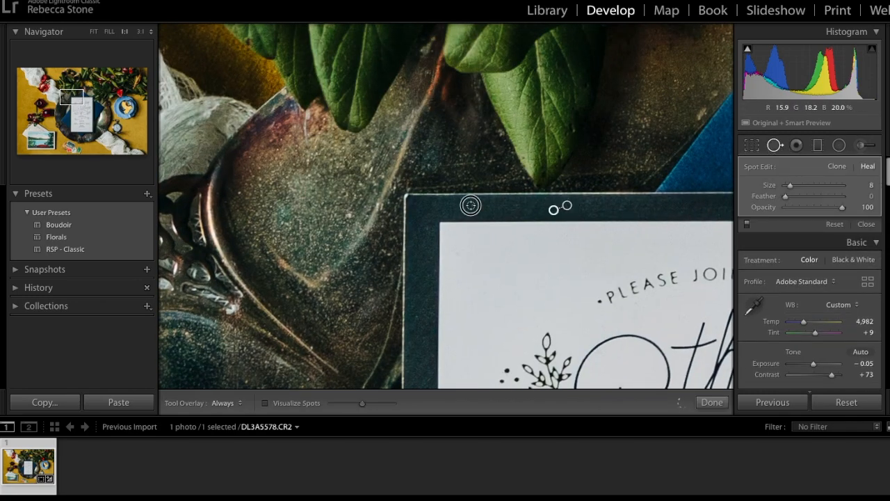
click(406, 197)
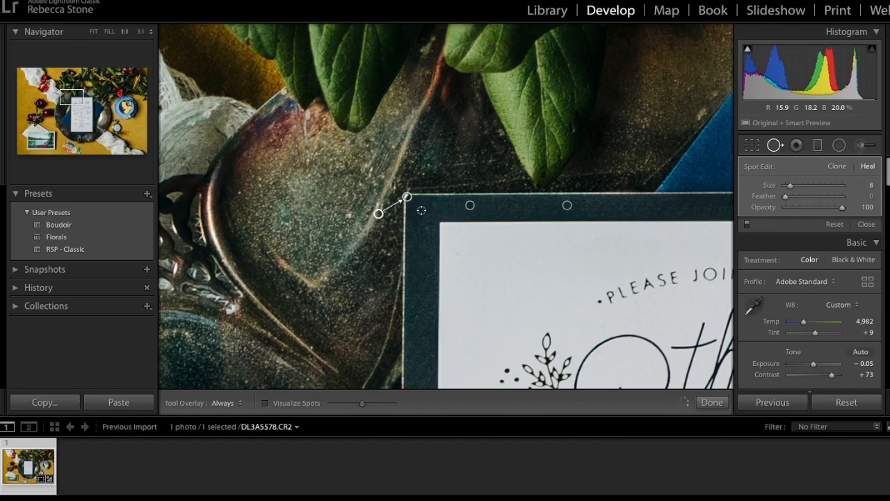
drag(378, 214, 424, 199)
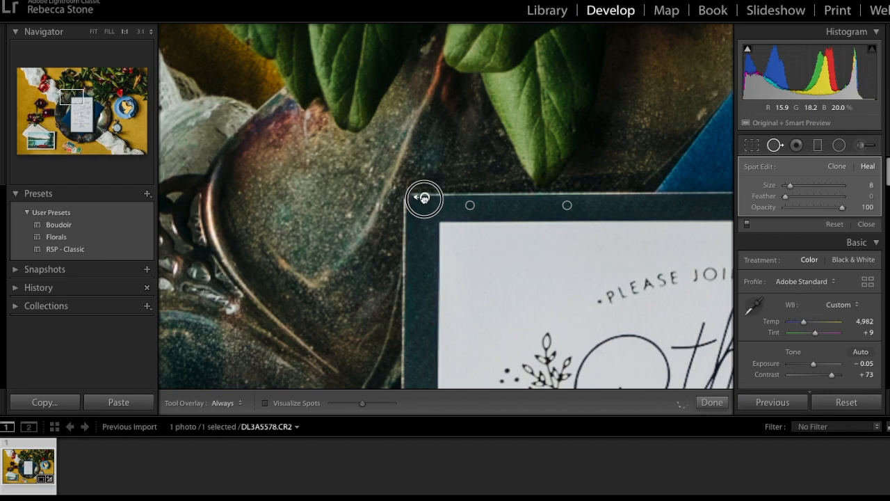
key(Delete)
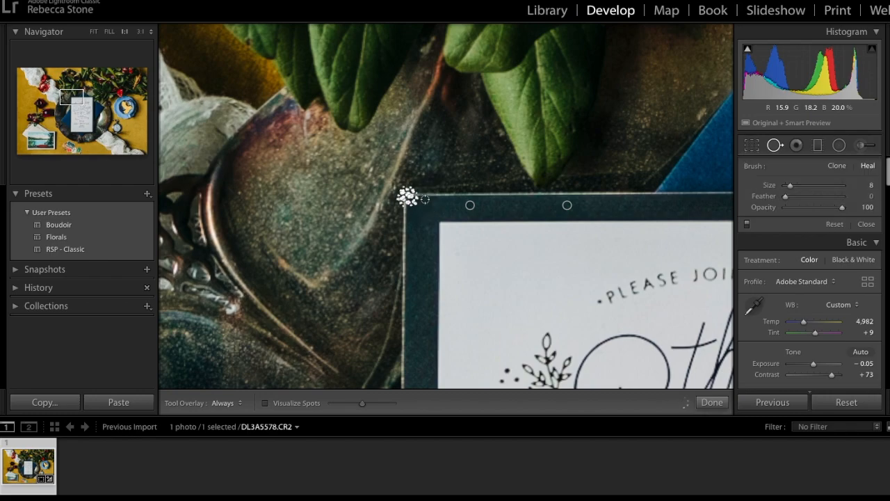
- Brush a new mask over the invitation card's bright top-left corner with Temp 0 and Exposure -0.44
click(859, 146)
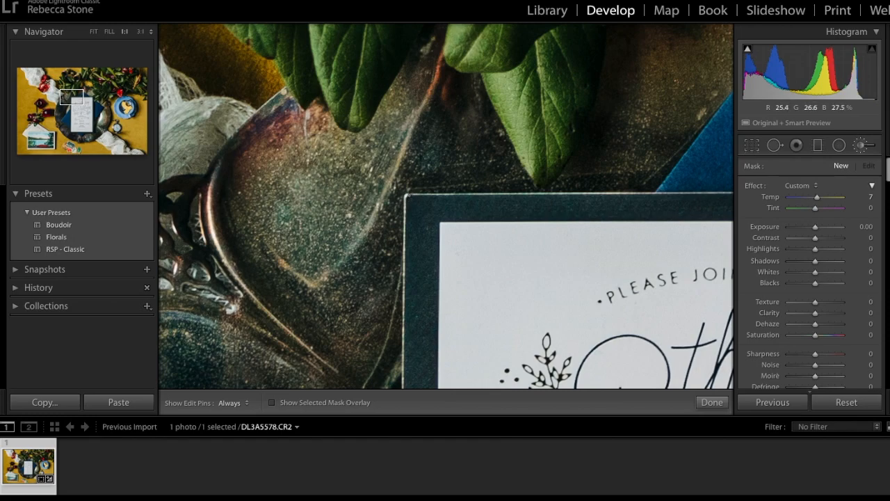
key(h)
click(408, 195)
click(865, 199)
drag(817, 231, 816, 231)
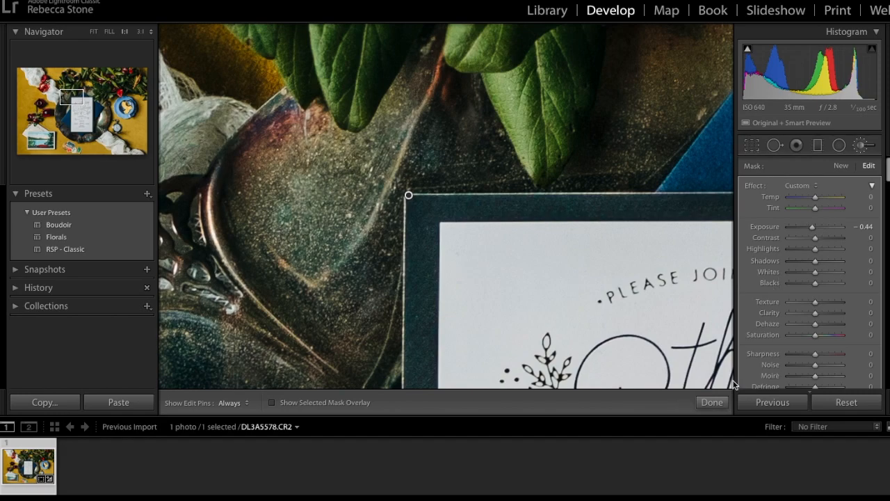
- Reselect the brush mask on the invitation card's top-left corner and set its Exposure to -0.47
click(716, 402)
click(860, 145)
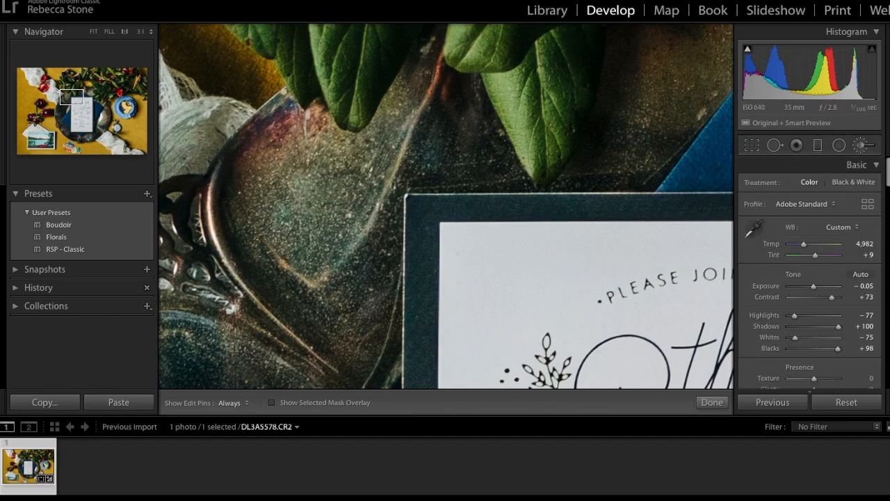
click(409, 196)
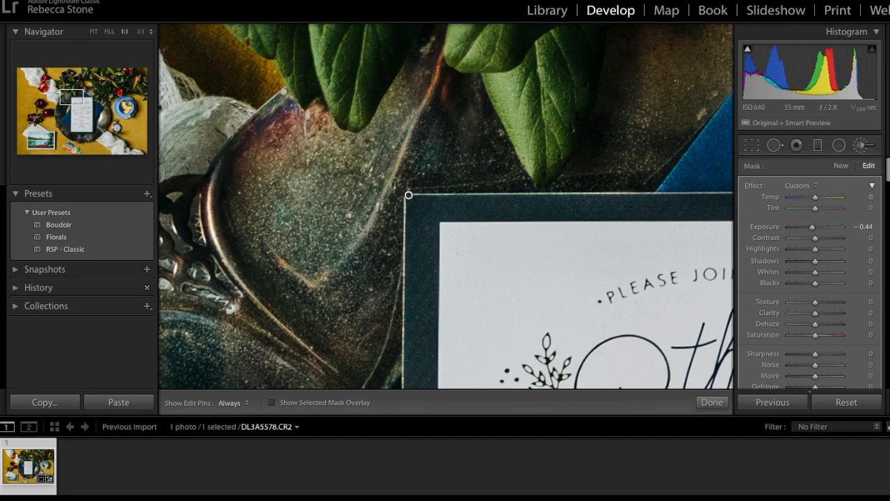
drag(816, 231, 813, 232)
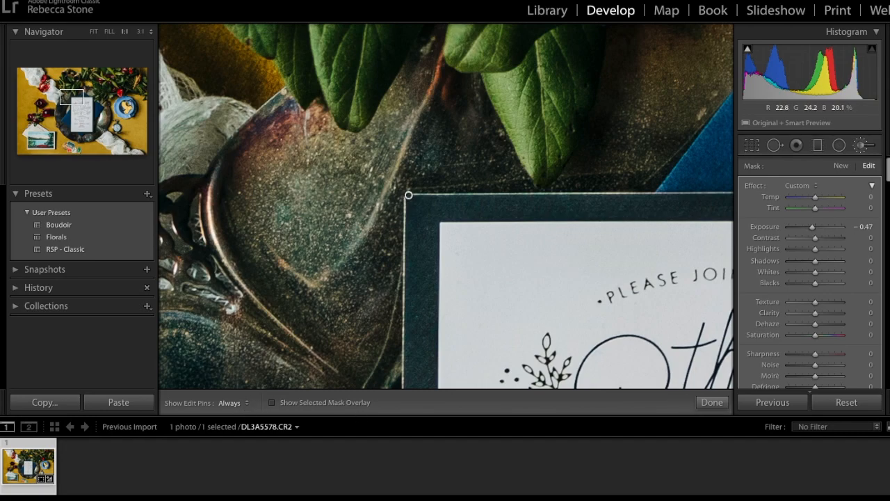
- Set the edit pins to never show, readjust the corner mask's Exposure and close the adjustment brush
click(247, 403)
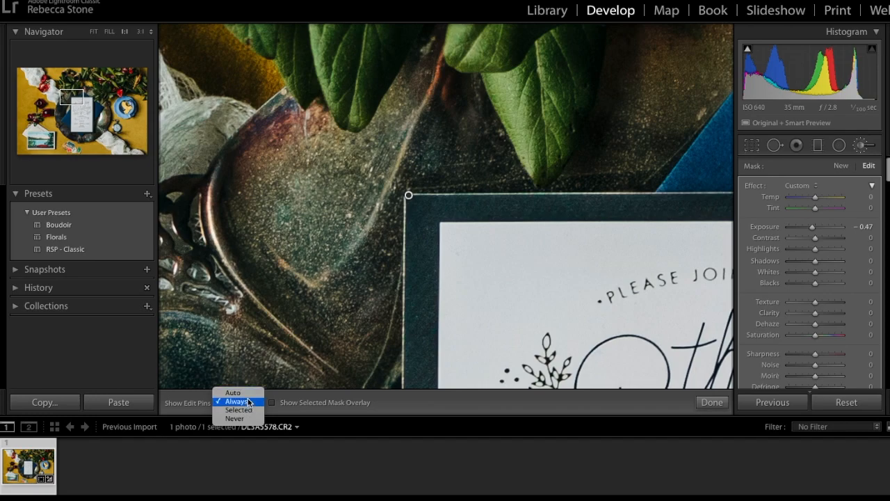
click(248, 409)
click(252, 403)
click(249, 410)
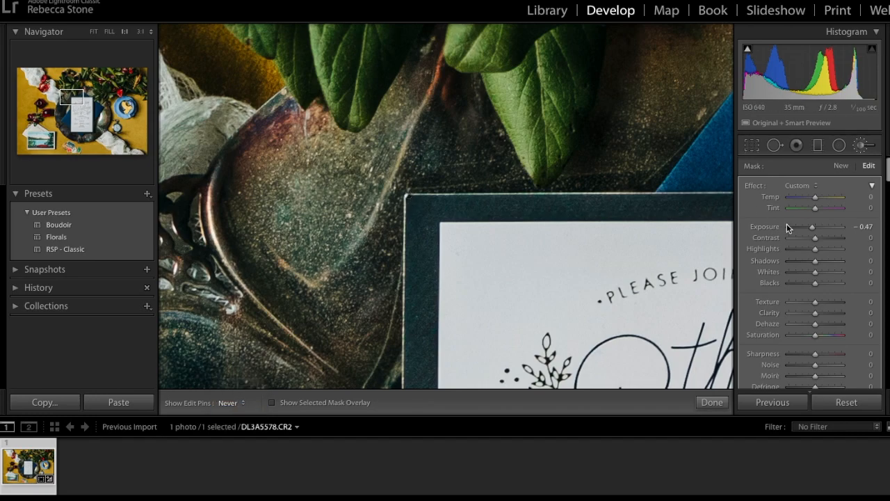
mouse_move(813, 229)
mouse_down()
mouse_move(801, 232)
mouse_move(817, 234)
mouse_up()
click(709, 403)
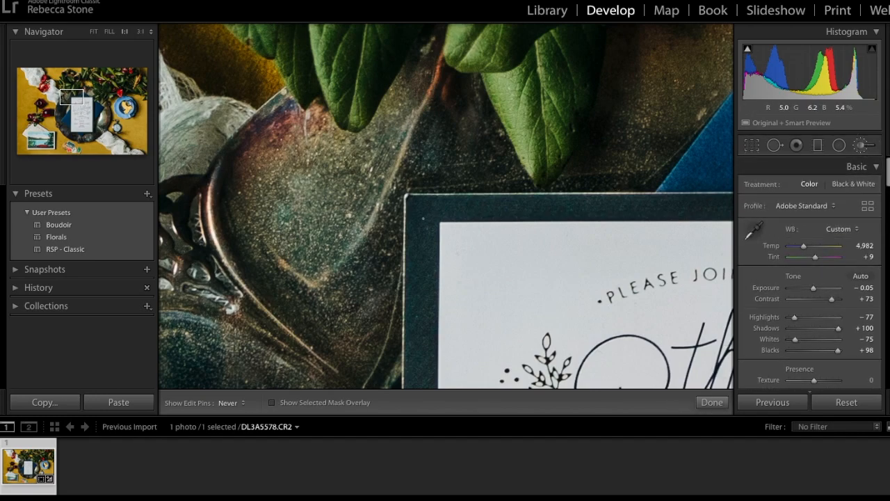
- Brush another new mask with Temp 7 onto the card's top-left corner, try its Exposure and close the brush
key(k)
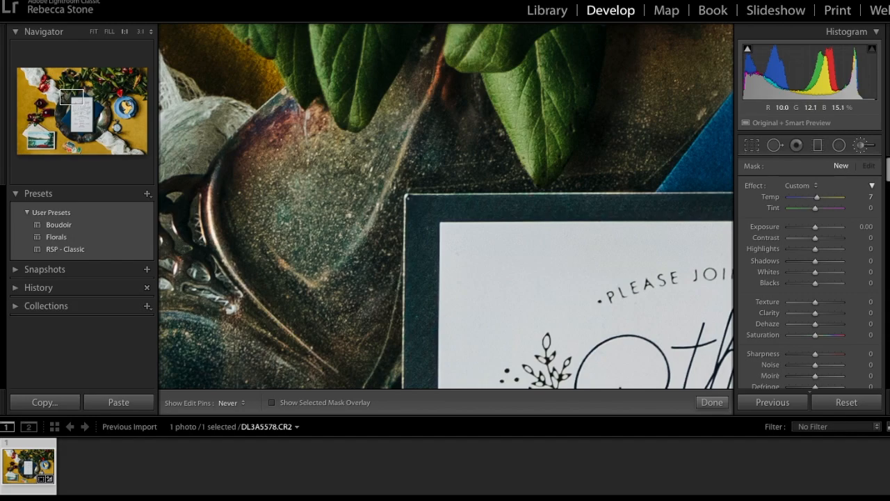
click(404, 197)
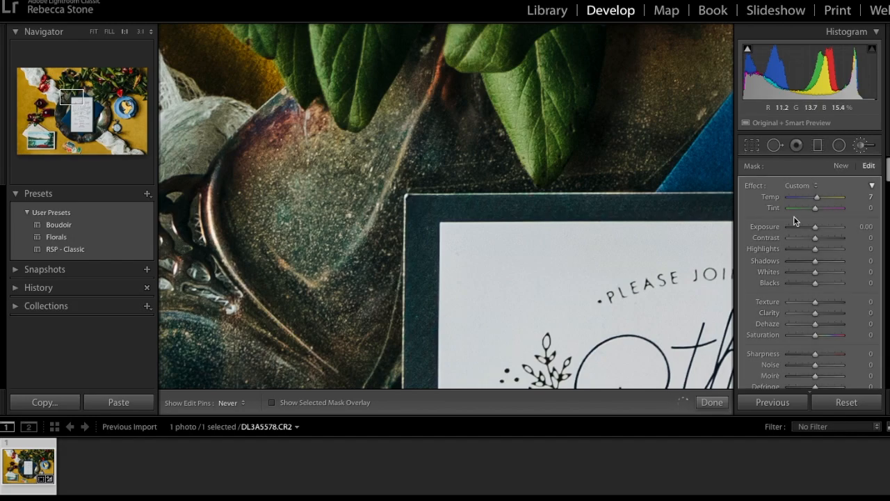
mouse_move(815, 226)
mouse_down()
mouse_move(802, 230)
mouse_move(816, 231)
mouse_up()
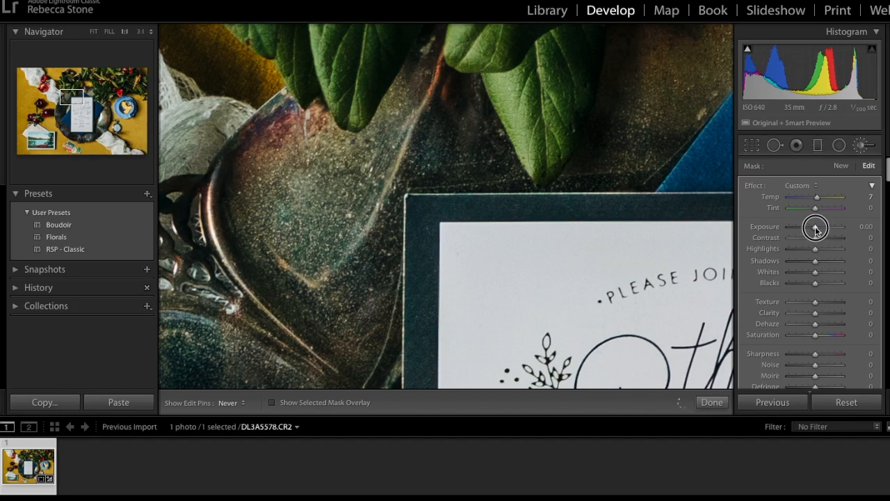
click(711, 403)
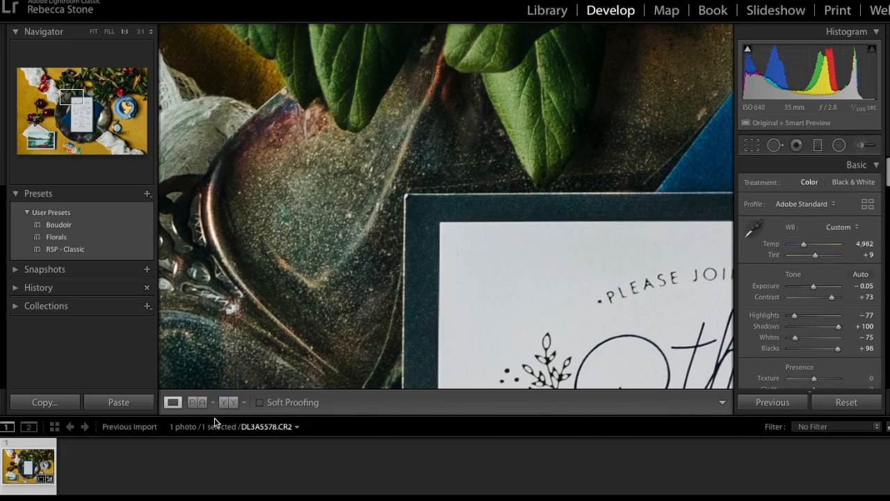
- Heal the two thin scratches on the dark plate below the invitation card's lower-right corner at size 8
click(486, 328)
click(493, 308)
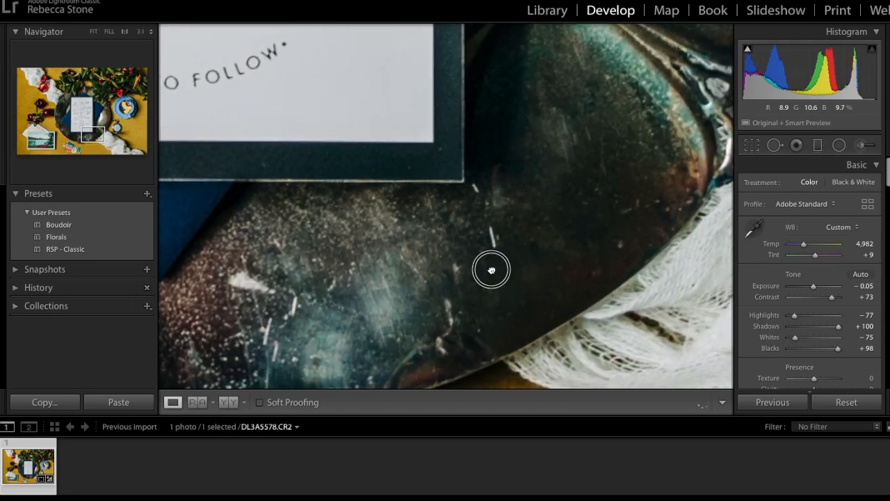
click(774, 145)
drag(519, 171, 523, 196)
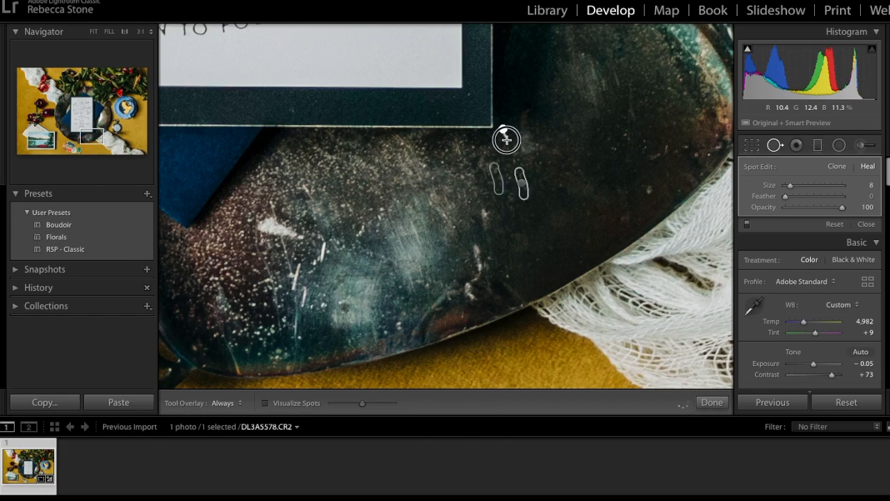
click(506, 140)
- Heal the plate's large white mark with a size 20 stroke sampled from its lower left, and the small scratch beneath it at size 8
drag(274, 229, 286, 230)
drag(507, 263, 232, 259)
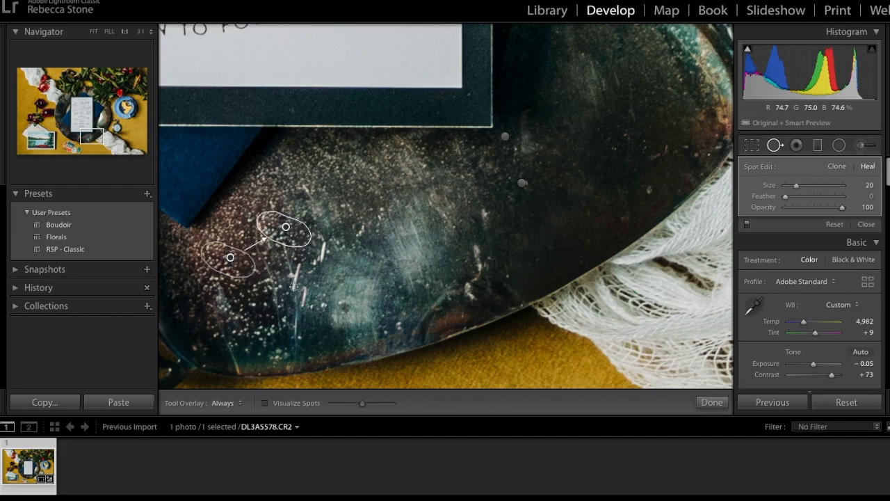
drag(296, 272, 301, 260)
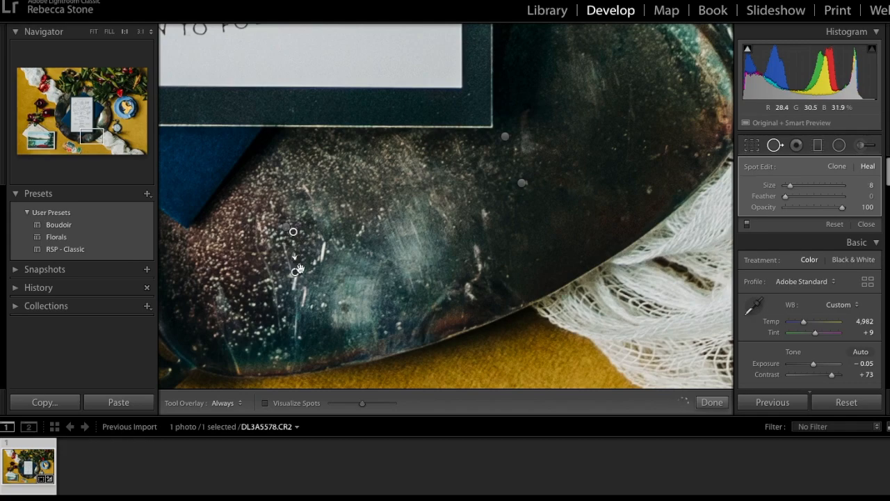
click(286, 227)
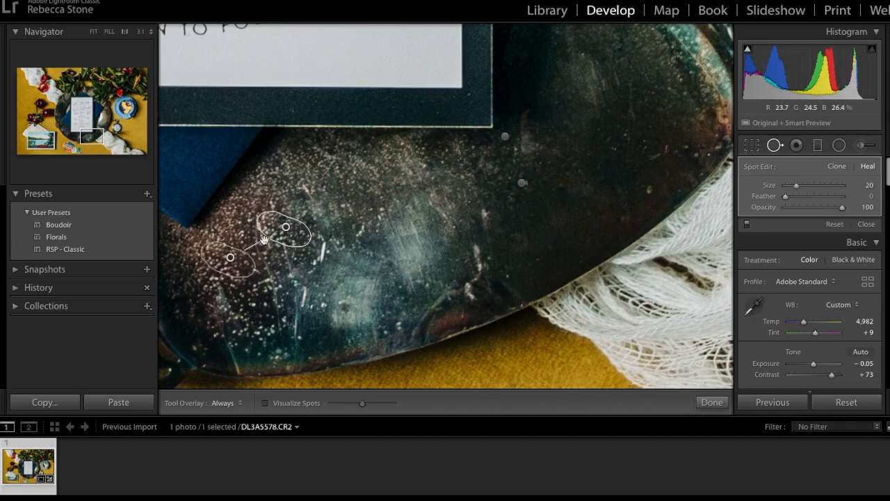
drag(229, 258, 235, 258)
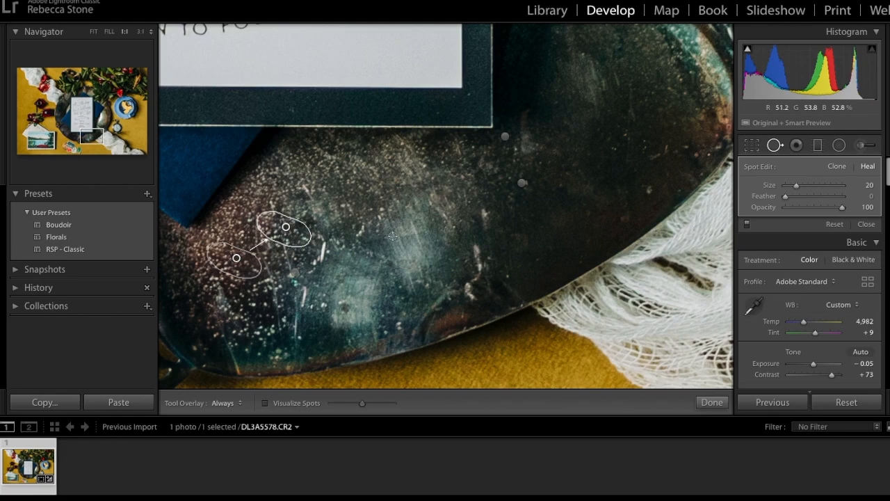
- Heal the two remaining bright scratches below the former white mark on the plate with size 8 strokes
scroll(322, 256, down, 4)
click(322, 254)
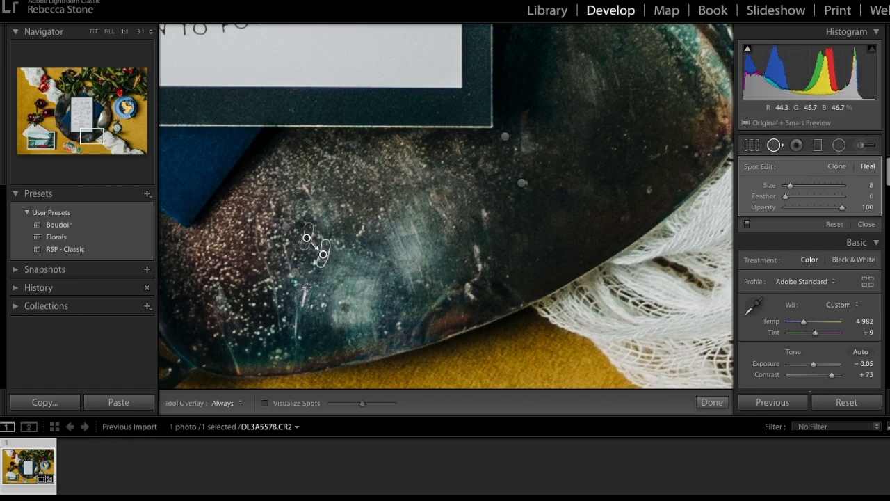
drag(304, 297, 303, 305)
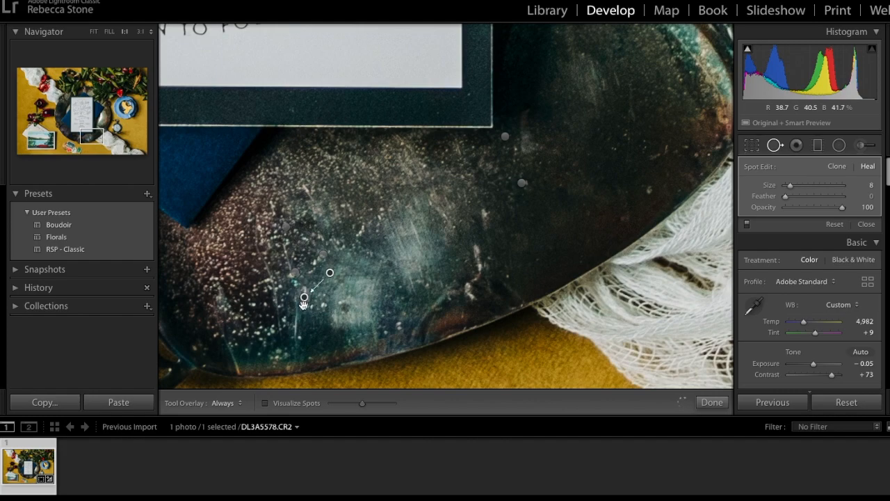
- Heal the pale marks near the plate's lower-right rim with size 8 and size 22 spots and a size 13 stroke, then finish spot removal
click(509, 277)
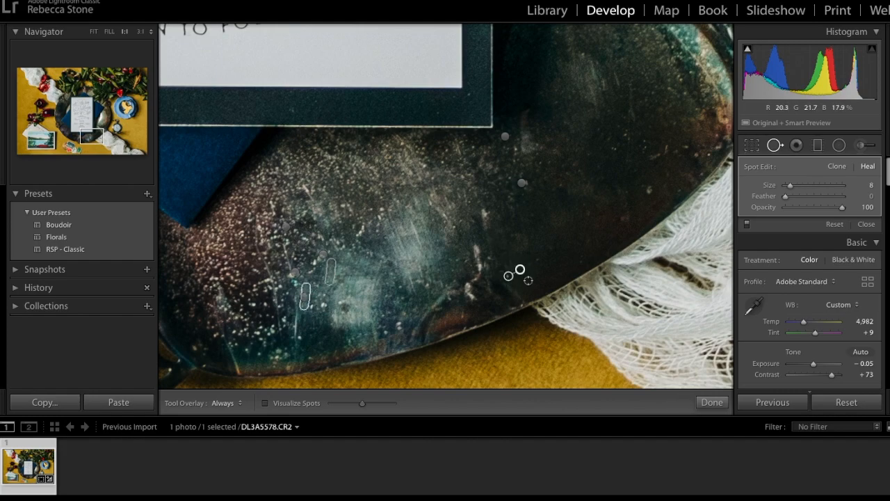
click(487, 218)
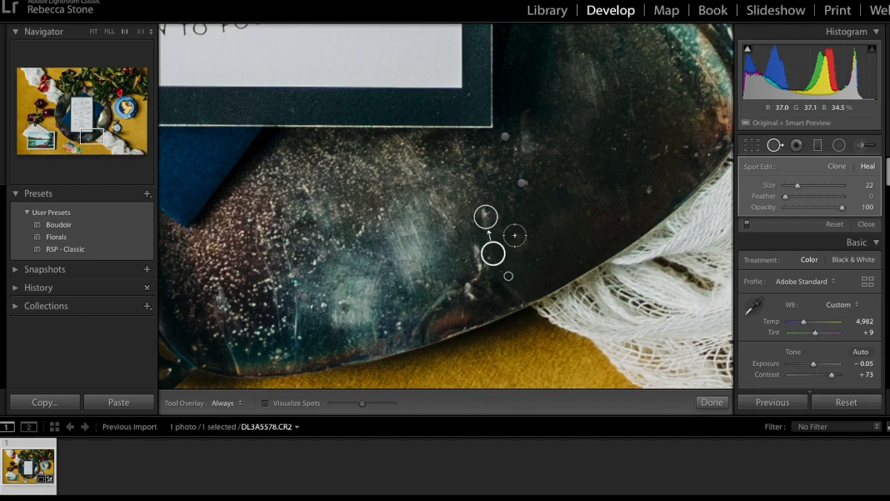
click(514, 221)
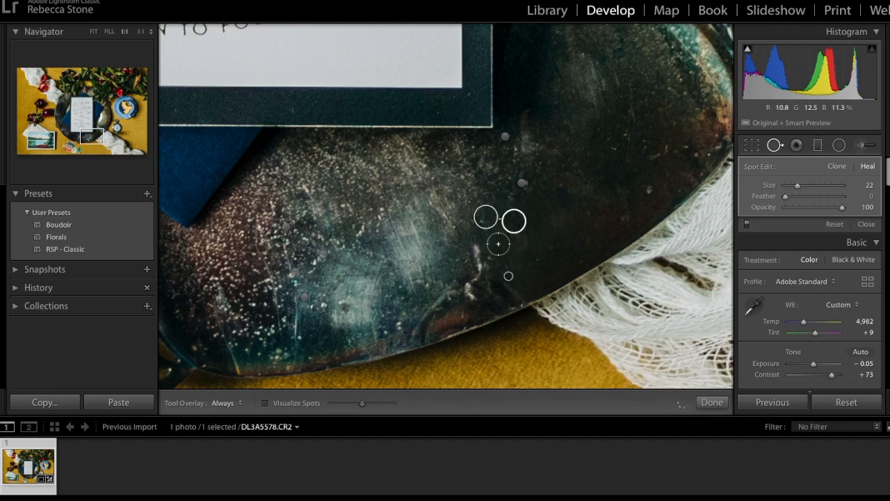
scroll(475, 247, down, 3)
drag(477, 255, 480, 269)
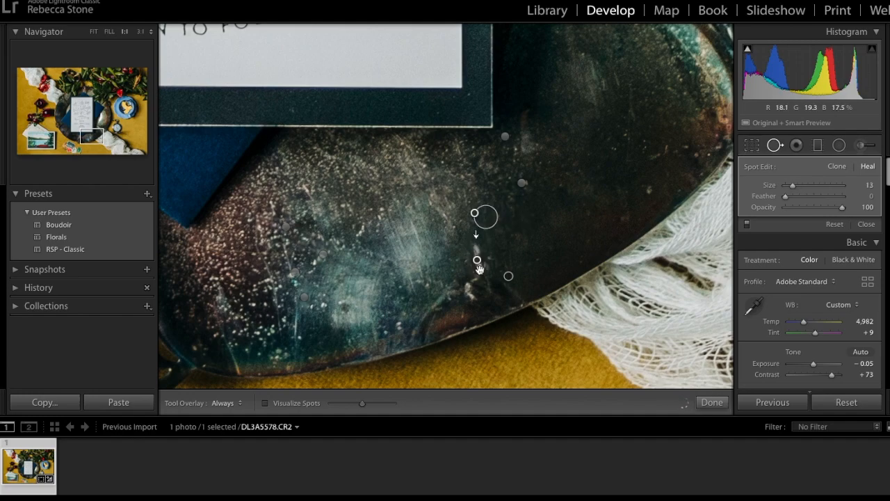
click(712, 402)
click(591, 288)
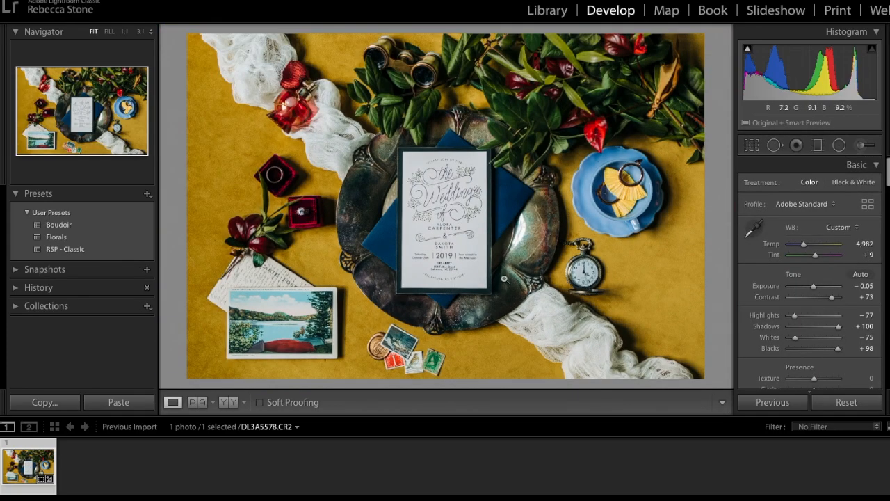
- Heal the long forked scratch on the plate's right side, beside the blue envelope, with size 13 strokes and finish spot removal
click(381, 285)
click(373, 267)
click(529, 247)
drag(537, 248, 465, 298)
drag(481, 210, 488, 258)
click(487, 258)
click(541, 210)
drag(543, 235, 478, 190)
click(774, 145)
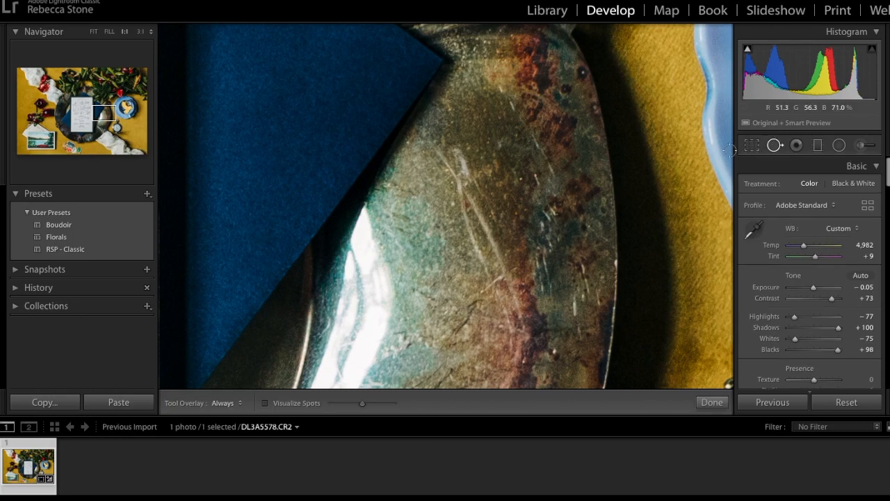
mouse_move(425, 143)
mouse_down()
mouse_move(456, 182)
mouse_move(457, 148)
mouse_move(468, 224)
mouse_move(489, 276)
mouse_up()
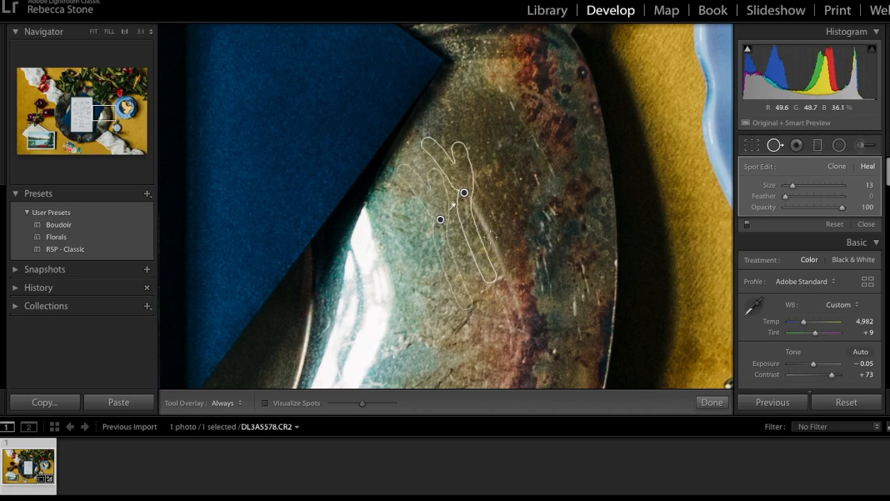
drag(504, 271, 467, 192)
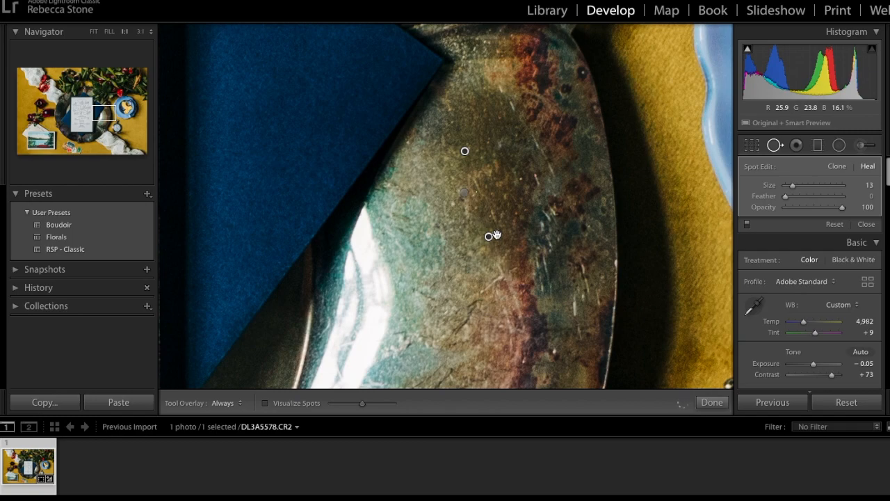
drag(500, 277, 520, 319)
click(723, 405)
- Heal the curved scratch on the plate's lower right at size 13 and the small marks near its rim at size 8, then finish spot removal
drag(550, 338, 565, 119)
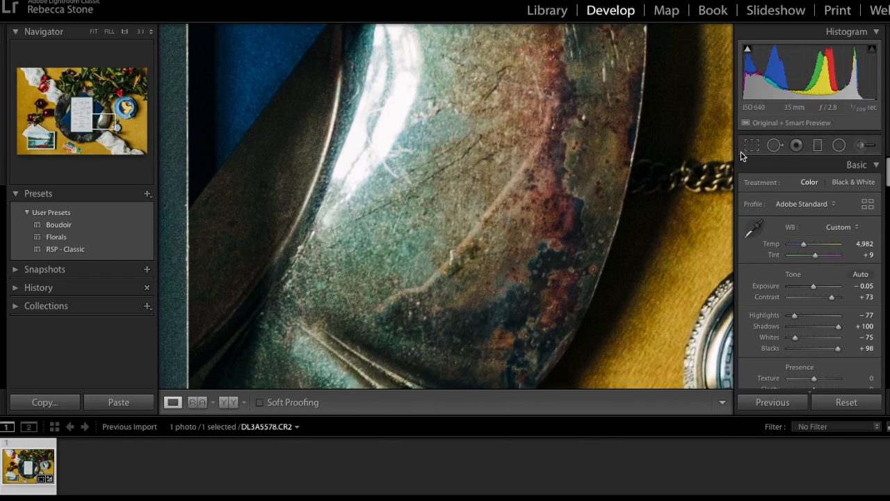
key(q)
mouse_move(379, 306)
mouse_down()
mouse_move(443, 275)
mouse_move(527, 158)
mouse_up()
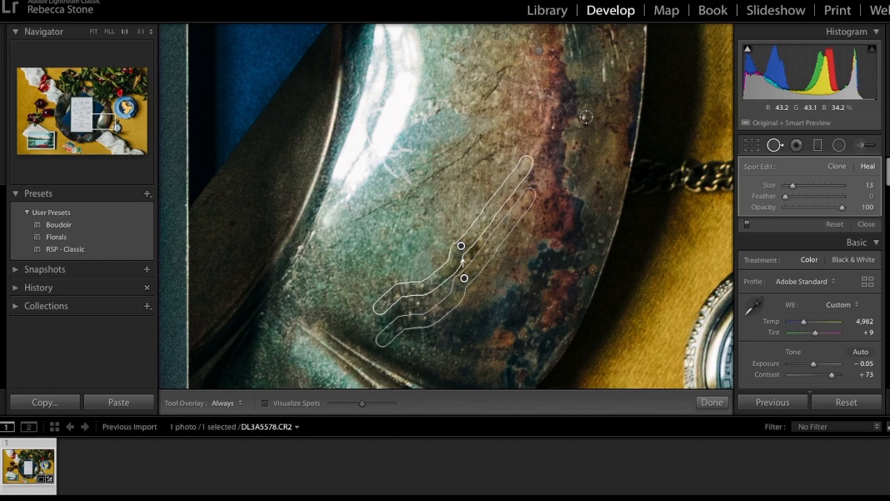
scroll(586, 118, down, 5)
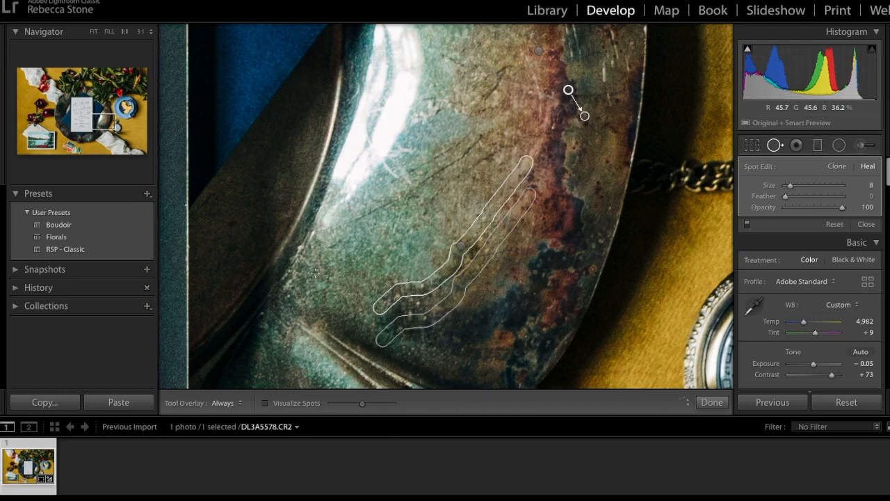
drag(606, 66, 605, 82)
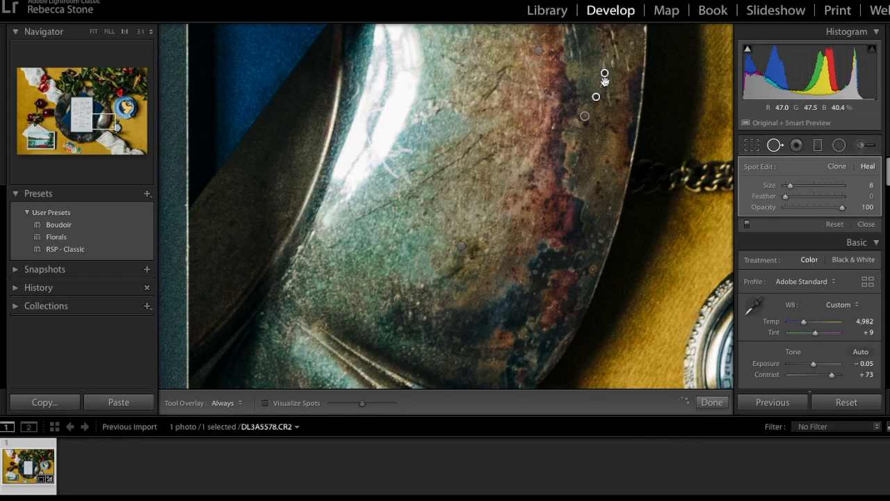
click(712, 402)
click(530, 292)
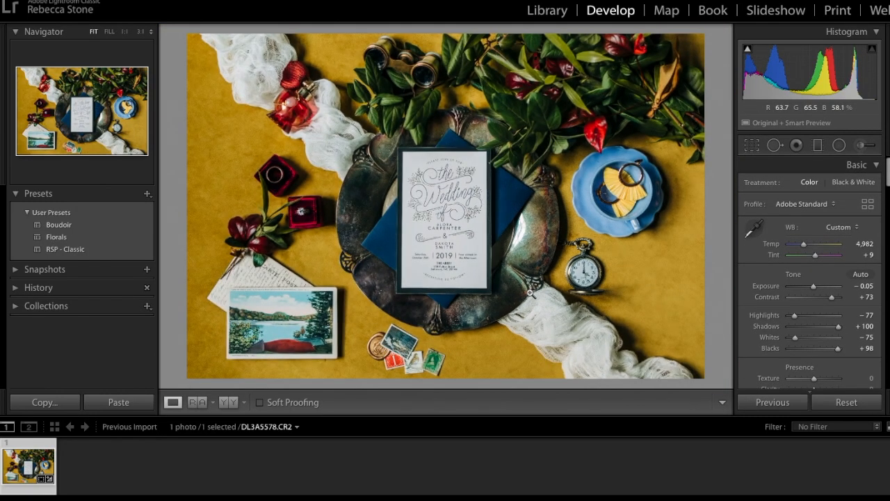
- Brush a new mask with Temp 7 over the plate's right side and show the selected mask overlay
drag(503, 305, 479, 318)
click(861, 145)
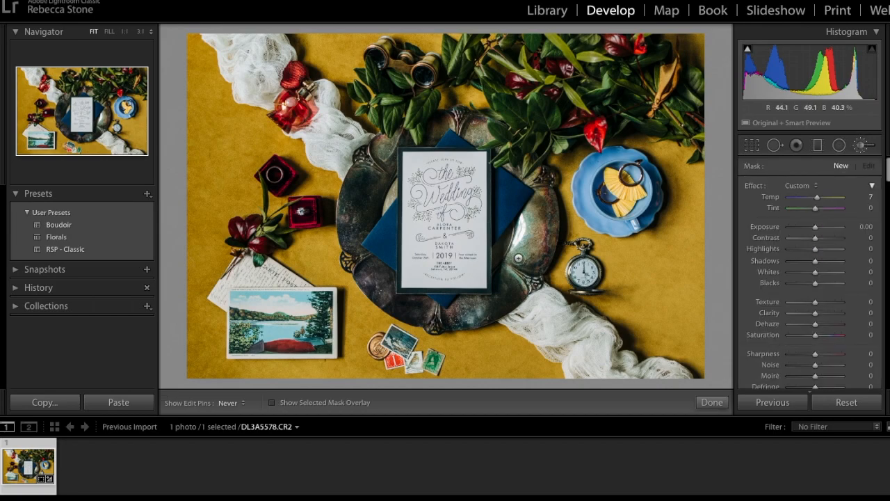
scroll(541, 230, up, 5)
drag(535, 248, 545, 201)
click(271, 403)
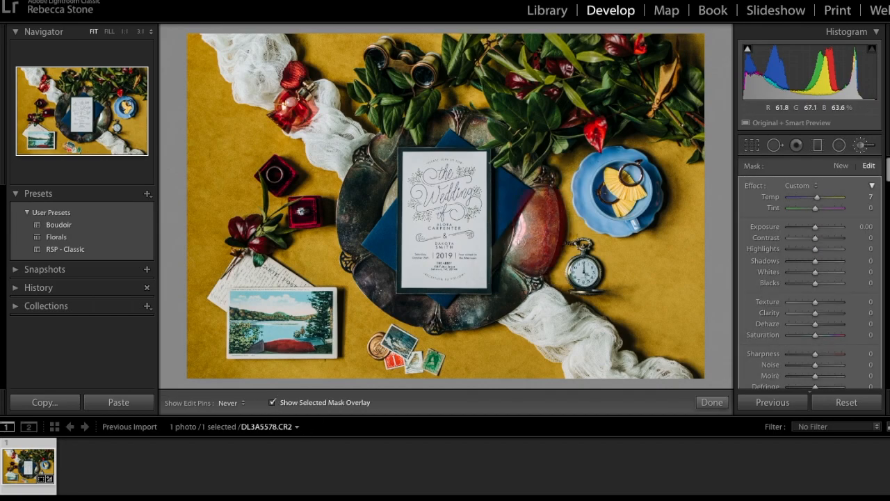
- Extend the brush mask around the rest of the plate and refine it along the upper rim and left side
mouse_move(503, 260)
mouse_down()
mouse_move(521, 281)
mouse_move(541, 268)
mouse_move(469, 321)
mouse_move(461, 318)
mouse_move(490, 303)
mouse_move(465, 305)
mouse_move(450, 322)
mouse_move(401, 303)
mouse_move(438, 327)
mouse_move(387, 304)
mouse_move(363, 266)
mouse_move(381, 269)
mouse_move(389, 286)
mouse_move(356, 258)
mouse_move(351, 268)
mouse_move(355, 248)
mouse_move(361, 257)
mouse_move(347, 232)
mouse_move(348, 199)
mouse_move(362, 161)
mouse_move(372, 176)
mouse_move(381, 167)
mouse_move(361, 228)
mouse_move(384, 139)
mouse_move(392, 139)
mouse_move(381, 157)
mouse_move(389, 164)
mouse_move(450, 129)
mouse_move(436, 127)
mouse_move(458, 113)
mouse_move(509, 162)
mouse_move(547, 173)
mouse_move(521, 165)
mouse_up()
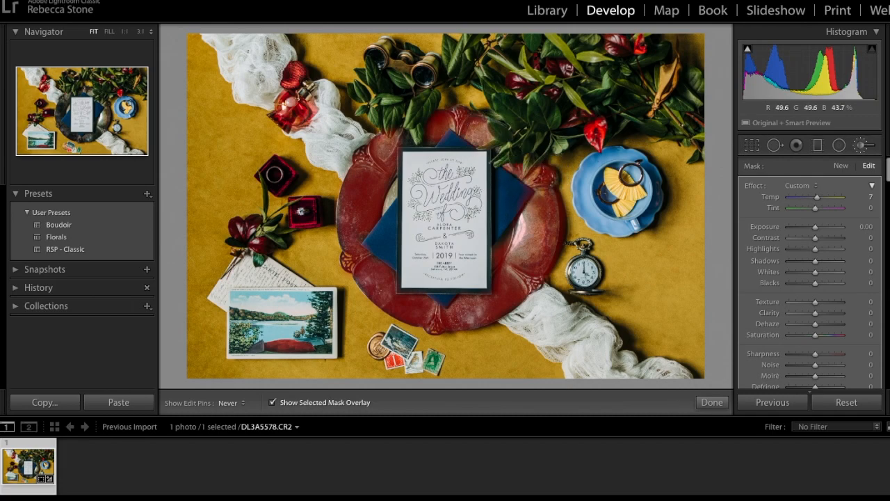
mouse_move(405, 135)
mouse_down()
mouse_move(435, 139)
mouse_move(425, 142)
mouse_up()
drag(455, 114, 491, 123)
mouse_move(386, 142)
mouse_down()
mouse_move(358, 150)
mouse_move(343, 229)
mouse_move(355, 266)
mouse_up()
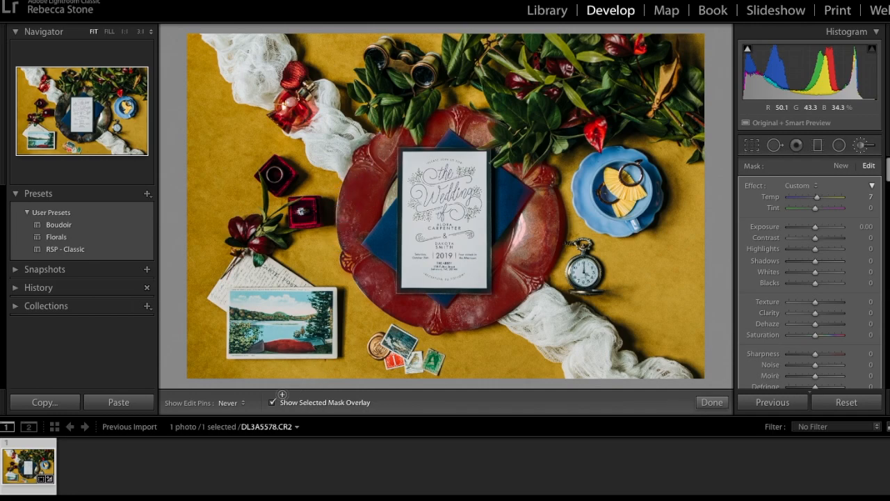
- Hide the mask overlay, warm the plate mask with Temp, slightly raise its Contrast and Saturation, and finish the brush
click(272, 402)
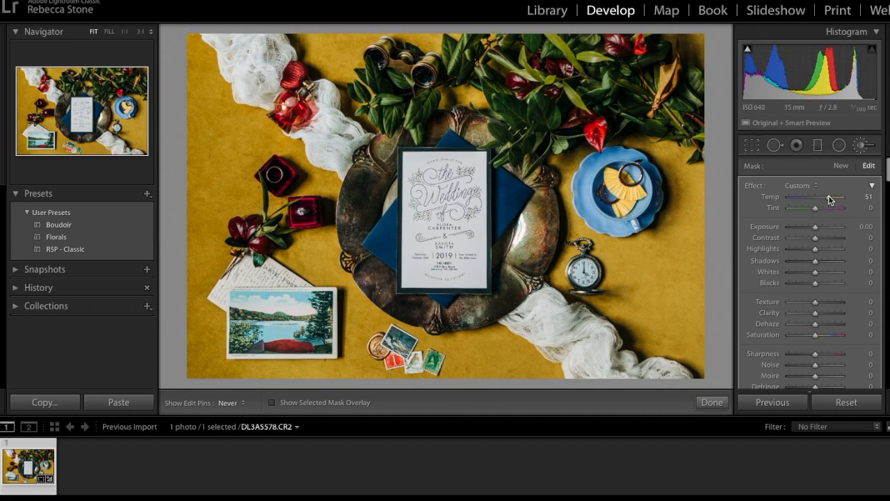
drag(829, 200, 825, 200)
drag(815, 238, 818, 239)
drag(817, 339, 819, 337)
click(711, 402)
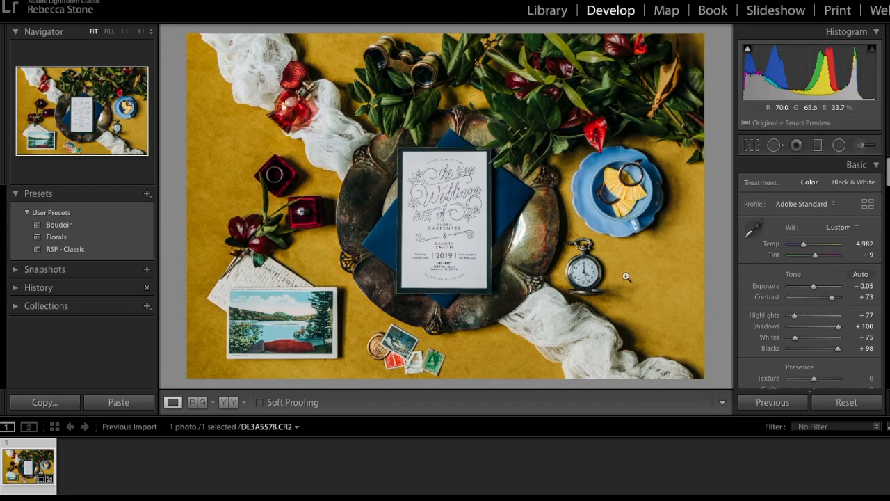
- Brush a new Temp 7 mask over the yellow backdrop's left side and lower edge with the mask overlay shown
click(863, 147)
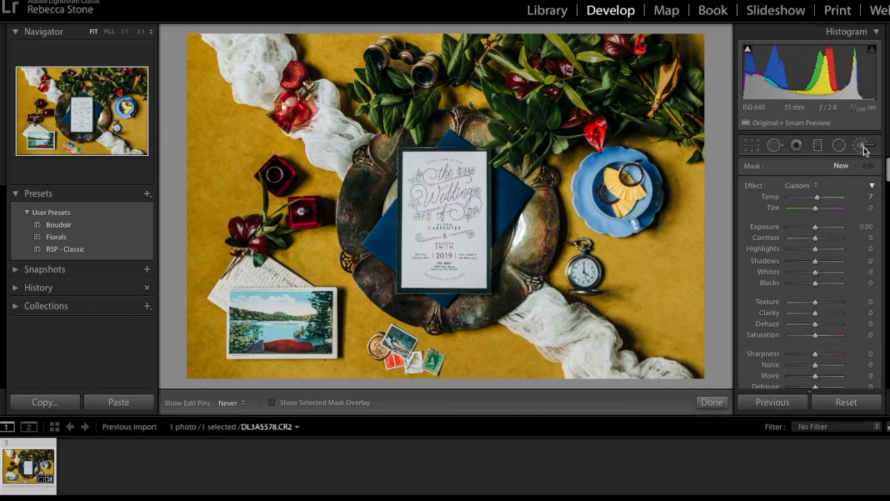
click(271, 403)
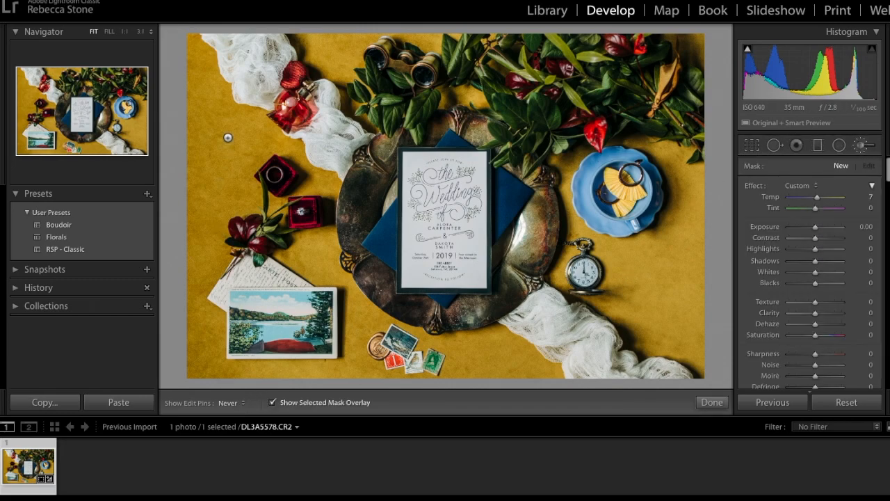
mouse_move(189, 45)
mouse_down()
mouse_move(196, 222)
mouse_move(195, 115)
mouse_up()
mouse_move(194, 44)
mouse_down()
mouse_move(220, 105)
mouse_move(212, 98)
mouse_move(264, 130)
mouse_move(235, 165)
mouse_move(239, 154)
mouse_move(220, 198)
mouse_move(205, 90)
mouse_move(189, 201)
mouse_move(195, 245)
mouse_move(213, 198)
mouse_move(217, 242)
mouse_move(218, 204)
mouse_move(193, 281)
mouse_move(198, 260)
mouse_move(192, 297)
mouse_move(199, 340)
mouse_move(198, 311)
mouse_move(209, 322)
mouse_move(205, 372)
mouse_move(358, 378)
mouse_up()
mouse_move(501, 359)
mouse_down()
mouse_move(471, 379)
mouse_move(466, 355)
mouse_move(502, 345)
mouse_move(546, 373)
mouse_move(493, 351)
mouse_move(509, 376)
mouse_move(527, 354)
mouse_up()
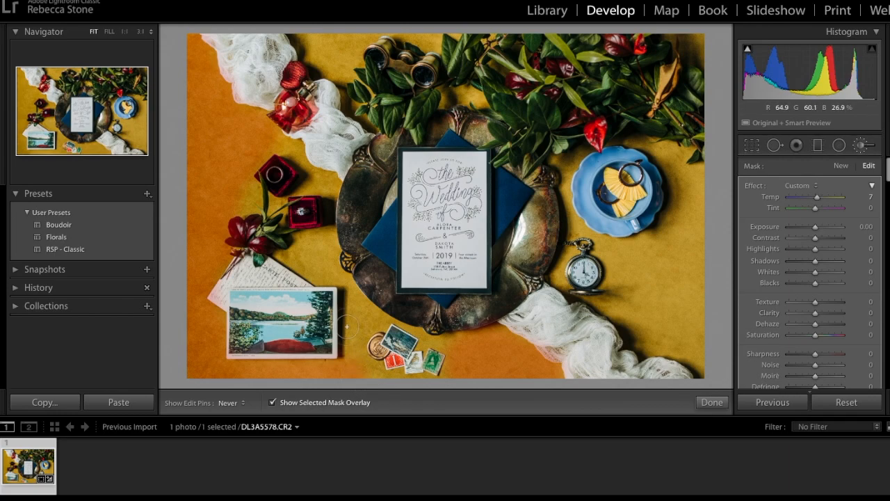
- Extend the backdrop mask over the right side, around the pocket watch and blue saucer and below the greenery
scroll(371, 377, down, 8)
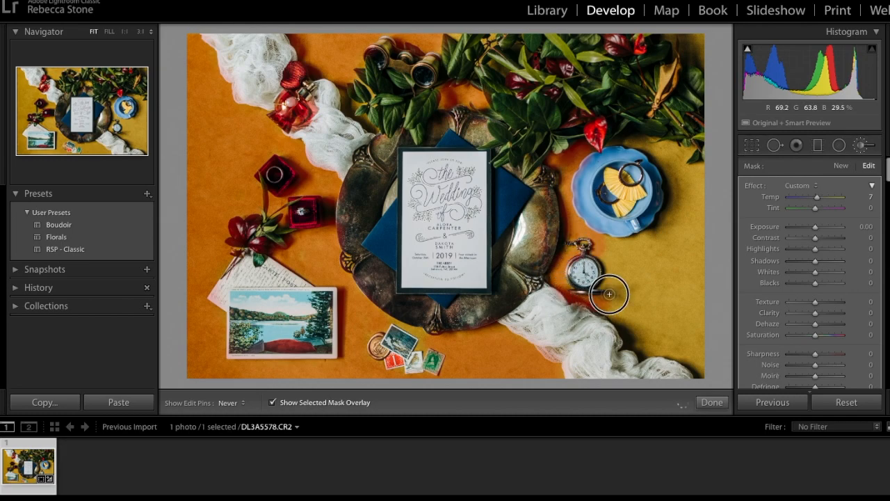
mouse_move(609, 294)
mouse_down()
mouse_move(602, 243)
mouse_move(643, 227)
mouse_up()
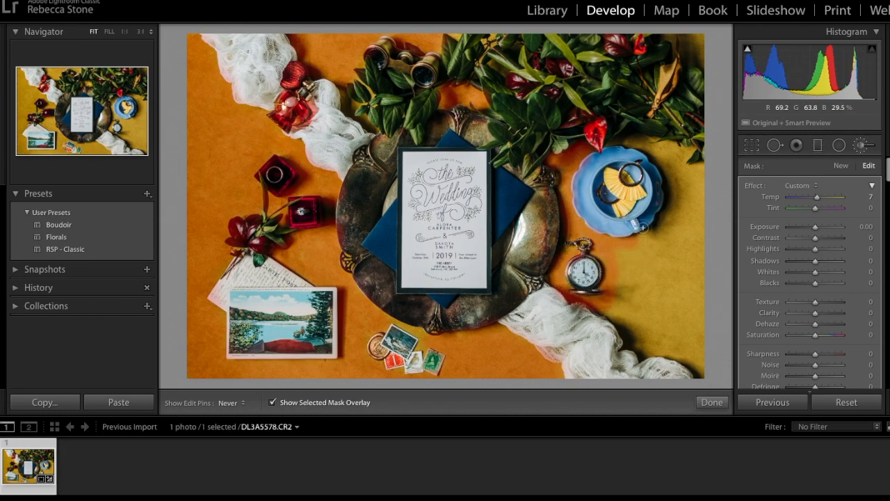
mouse_move(675, 159)
mouse_down()
mouse_move(623, 141)
mouse_move(671, 145)
mouse_move(693, 158)
mouse_move(669, 157)
mouse_move(672, 204)
mouse_move(646, 242)
mouse_move(626, 253)
mouse_move(612, 307)
mouse_move(630, 340)
mouse_move(708, 367)
mouse_move(687, 179)
mouse_up()
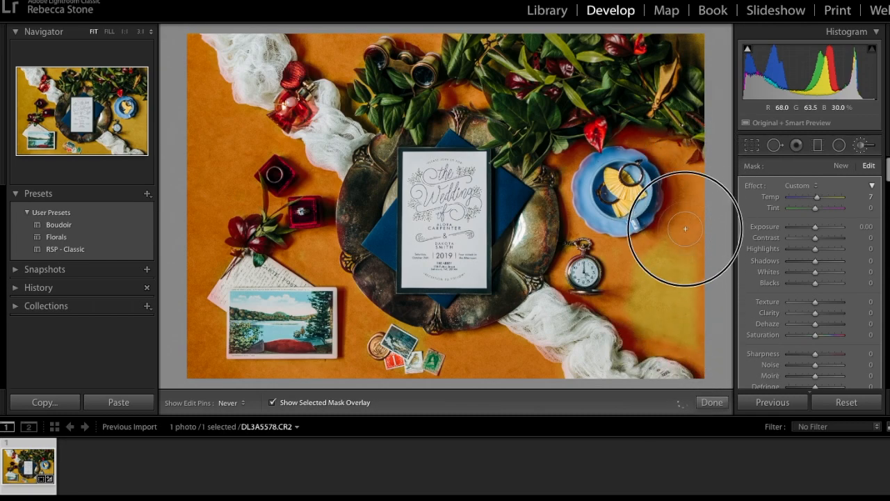
mouse_move(641, 315)
mouse_down()
mouse_move(666, 312)
mouse_move(684, 304)
mouse_move(692, 335)
mouse_move(688, 240)
mouse_move(676, 281)
mouse_move(686, 262)
mouse_up()
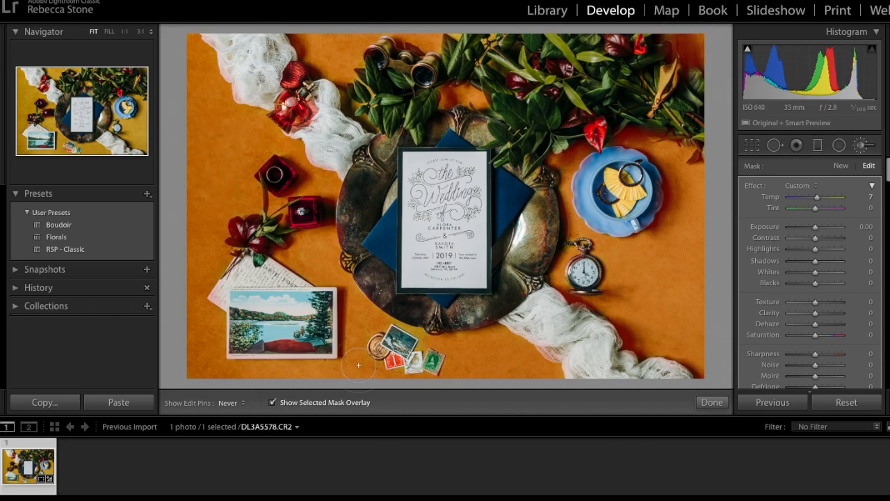
- Erase the mask from the postcard, ring boxes, perfume bottle, pocket watch and gauze at size 5, feather 100, then finish the brush
scroll(819, 334, down, 5)
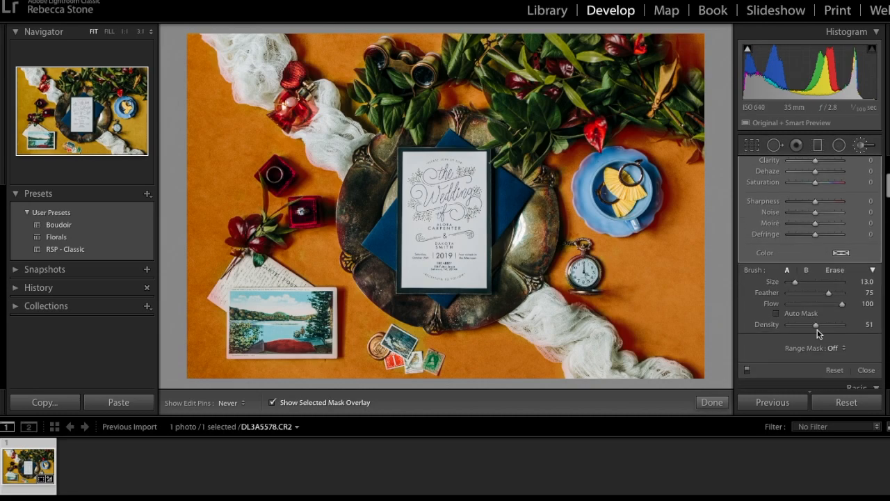
click(837, 270)
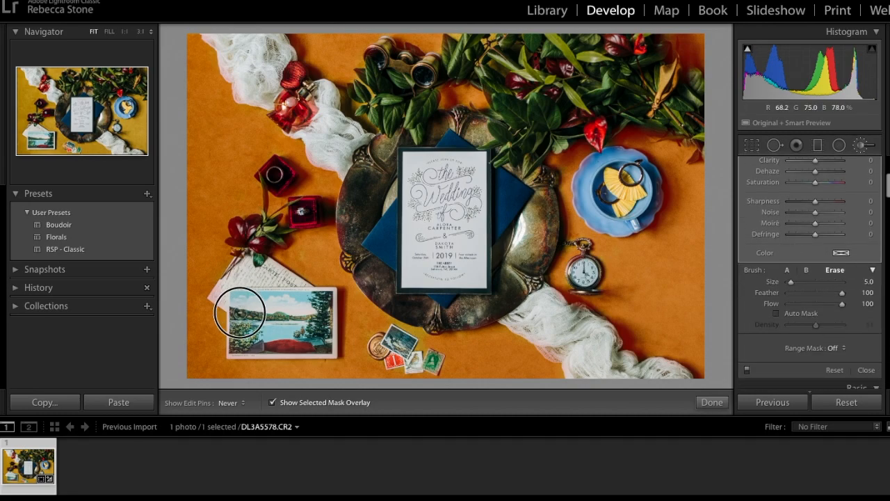
mouse_move(237, 349)
mouse_down()
mouse_move(331, 349)
mouse_move(331, 302)
mouse_move(285, 299)
mouse_move(232, 277)
mouse_move(216, 295)
mouse_up()
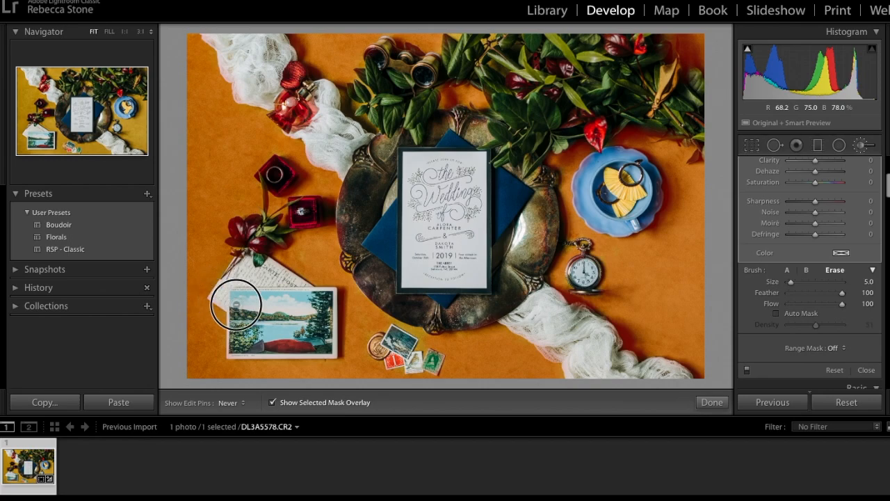
mouse_move(301, 203)
mouse_down()
mouse_move(313, 214)
mouse_move(299, 219)
mouse_move(279, 167)
mouse_move(269, 165)
mouse_move(281, 171)
mouse_up()
drag(300, 98, 296, 113)
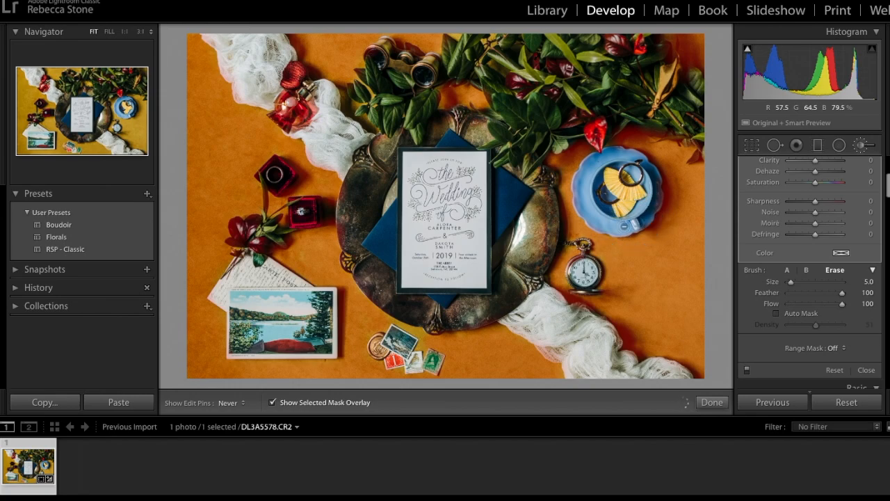
mouse_move(576, 277)
mouse_down()
mouse_move(572, 267)
mouse_move(587, 263)
mouse_up()
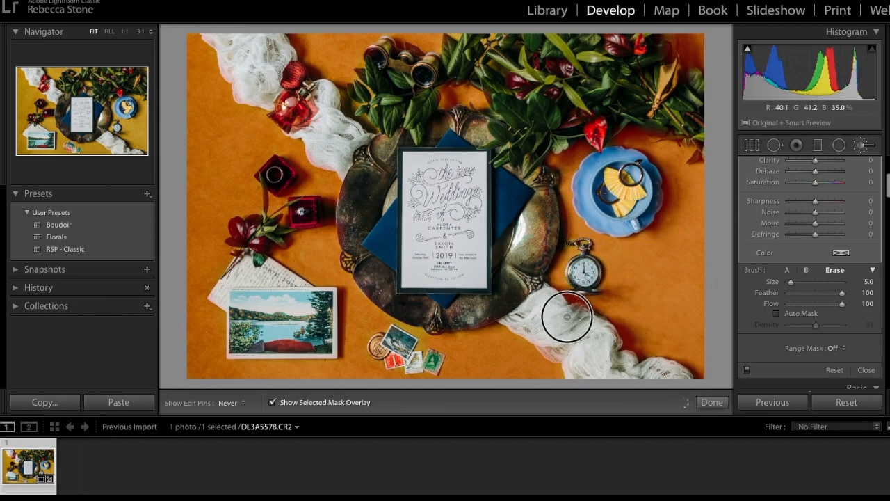
mouse_move(605, 340)
mouse_down()
mouse_move(555, 345)
mouse_move(573, 356)
mouse_move(542, 338)
mouse_move(676, 379)
mouse_up()
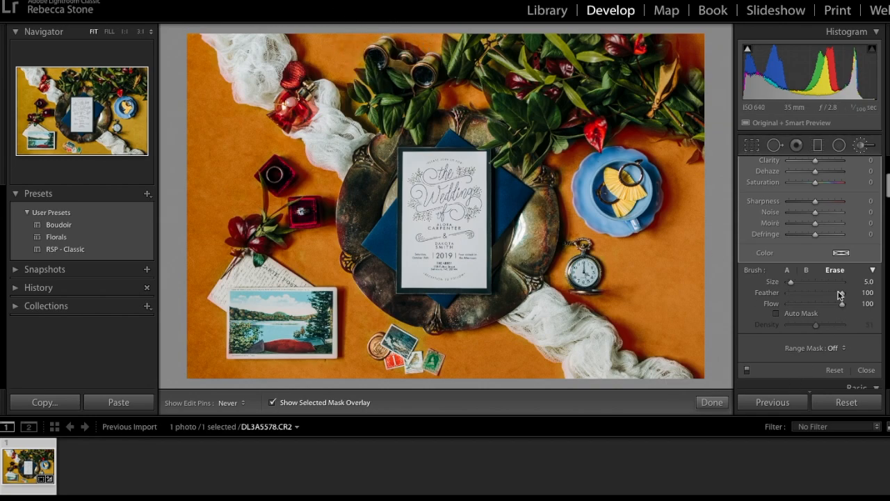
click(712, 402)
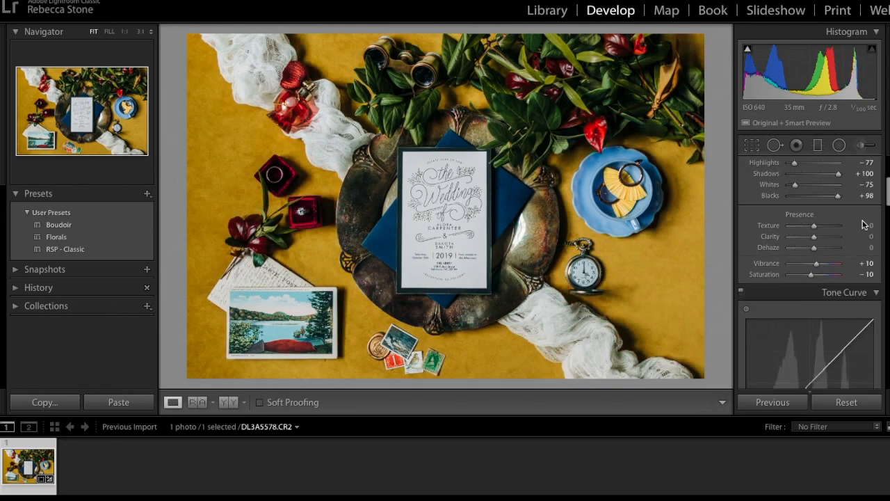
- Reopen the adjustment brush and set the edit pins to show Always
click(863, 144)
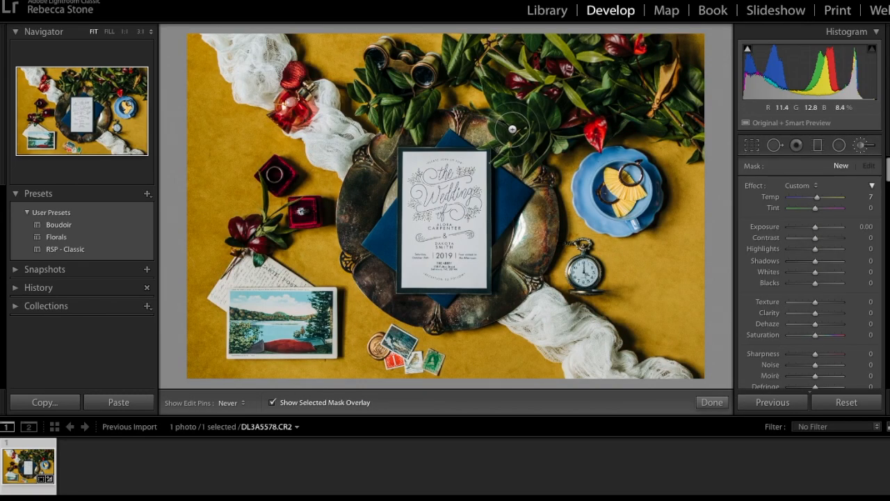
click(231, 403)
click(243, 376)
click(243, 402)
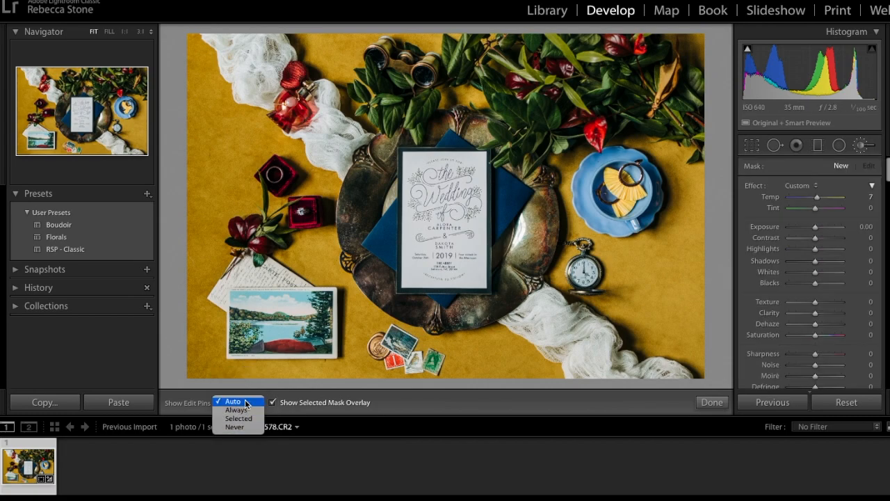
click(244, 411)
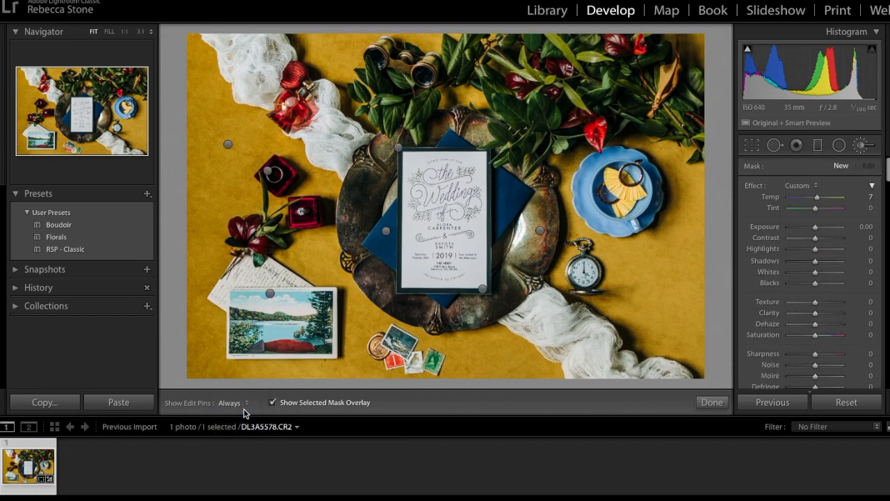
- Select the backdrop mask, hide its overlay, set Texture to -75 and Clarity to -25, and finish the brush
click(227, 145)
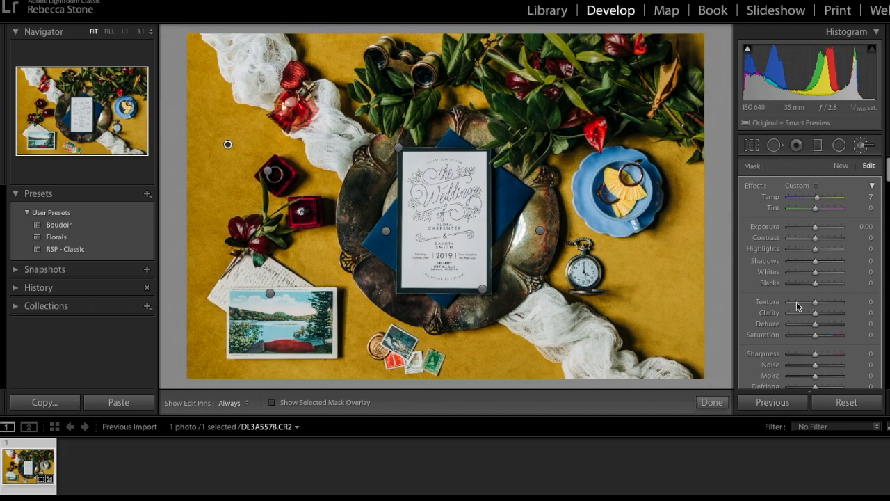
click(796, 303)
drag(796, 301, 795, 304)
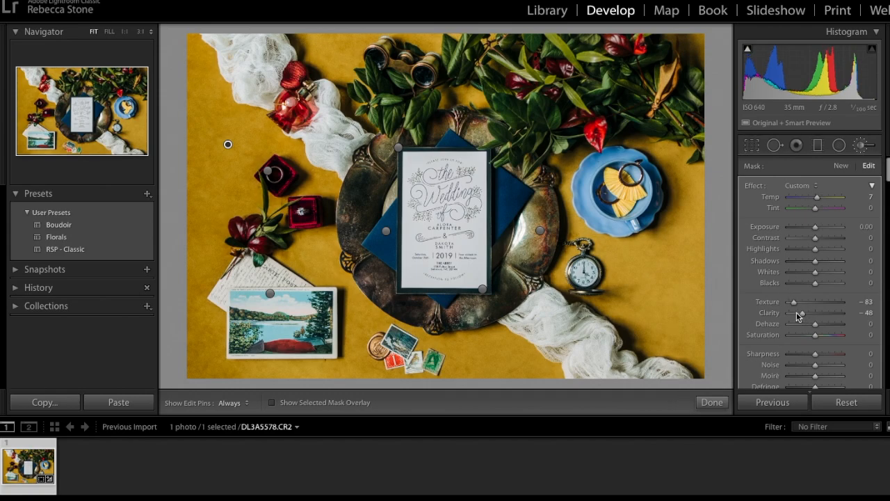
drag(800, 315, 807, 315)
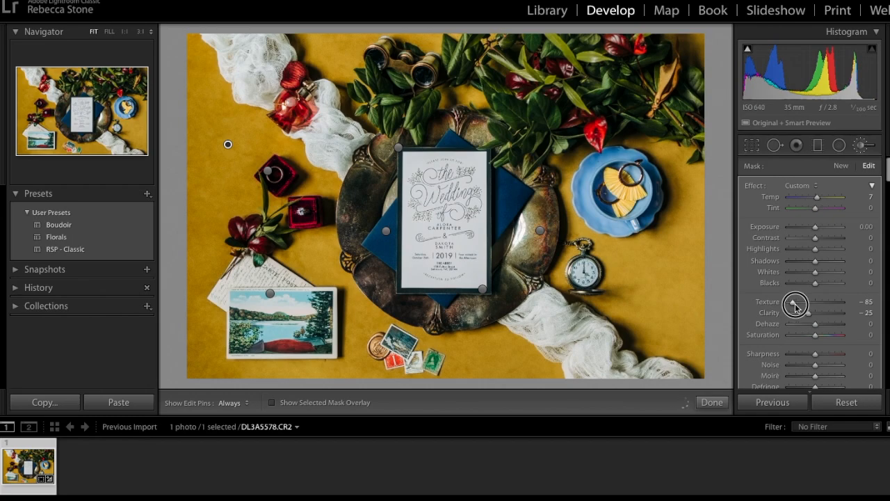
drag(797, 307, 799, 308)
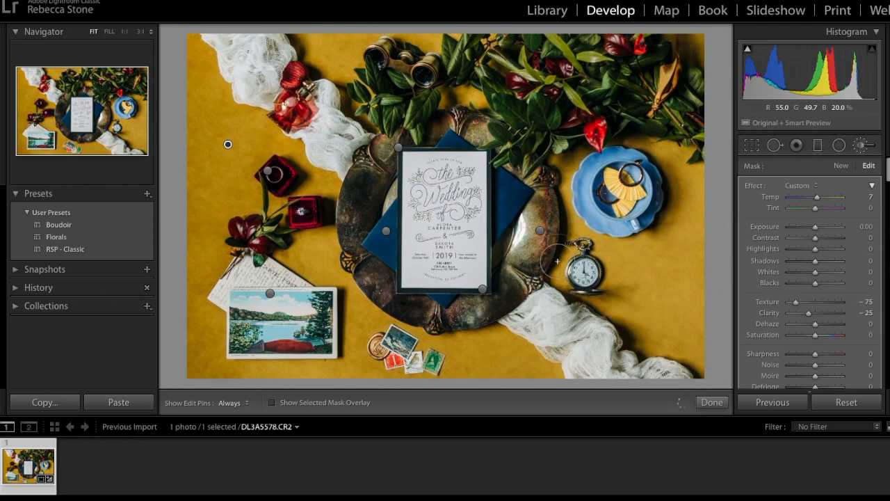
key(h)
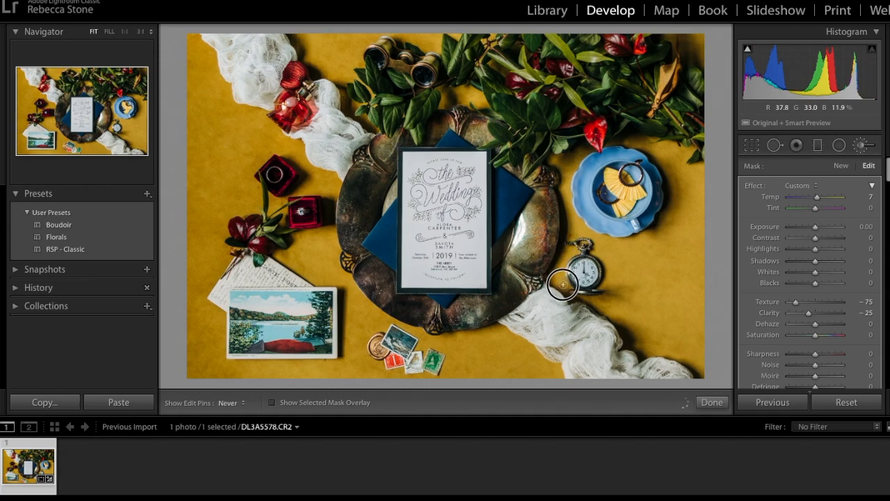
key(h)
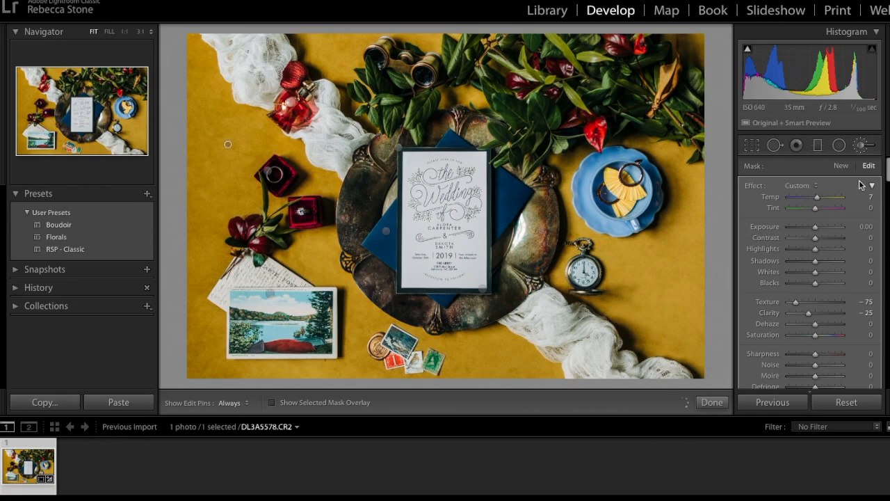
click(711, 402)
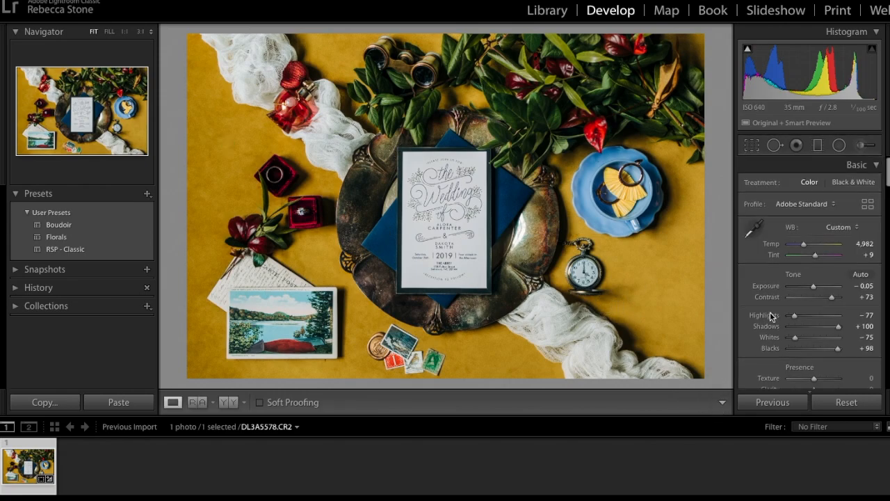
- Brush a new Temp 7 mask over the backdrop around the postcard and handwritten letter with the edit pins hidden
click(860, 145)
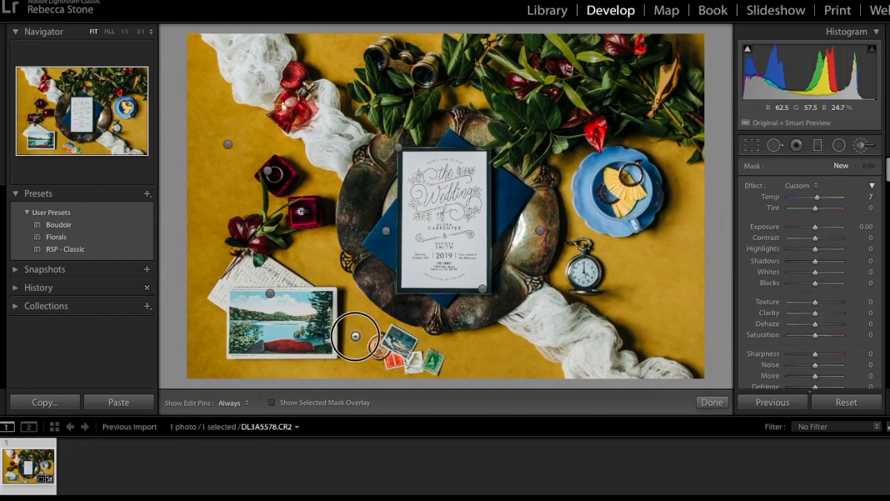
key(h)
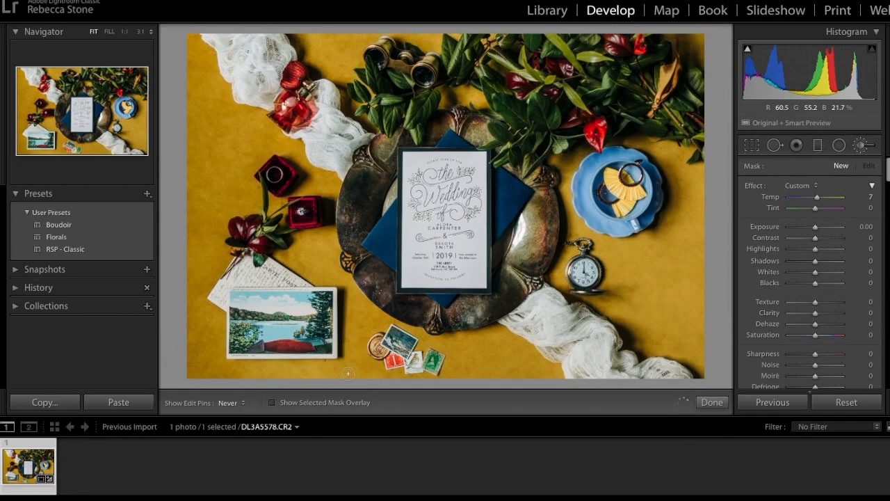
key(h)
key(h)
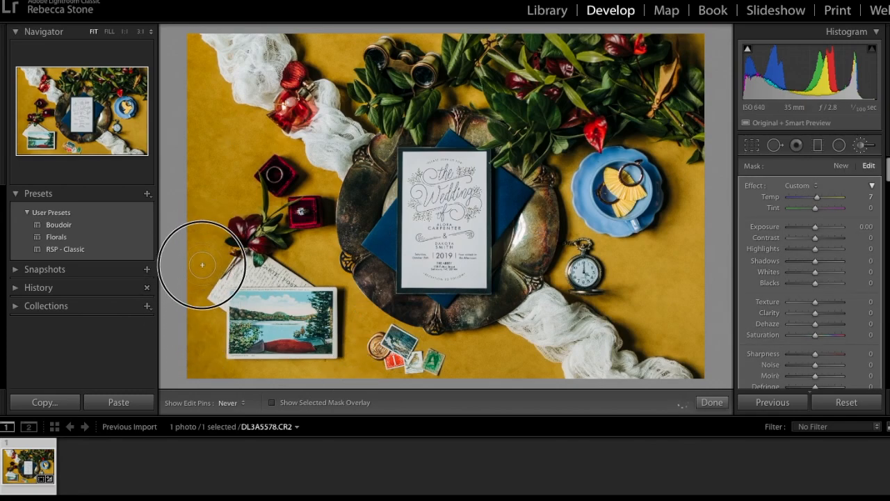
key(h)
key(h)
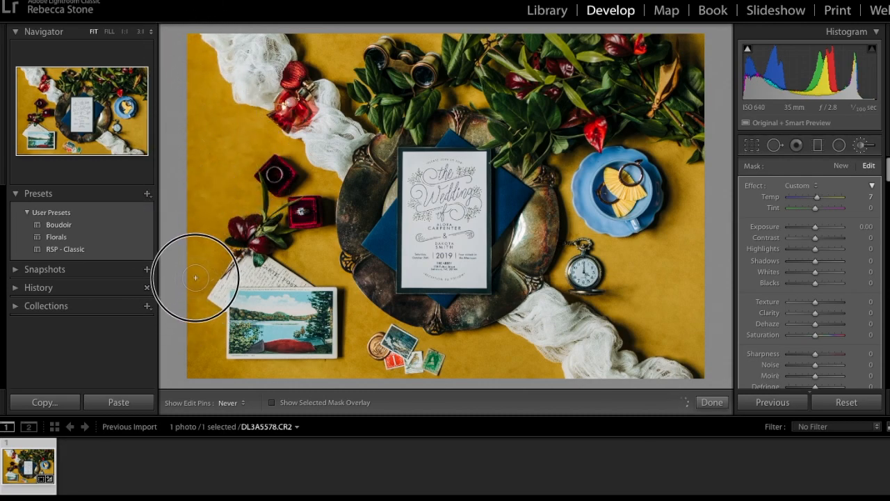
- Brush the Temp 7 mask over the backdrop around the blue saucer and pocket watch, toggling the edit pins to check coverage
key(h)
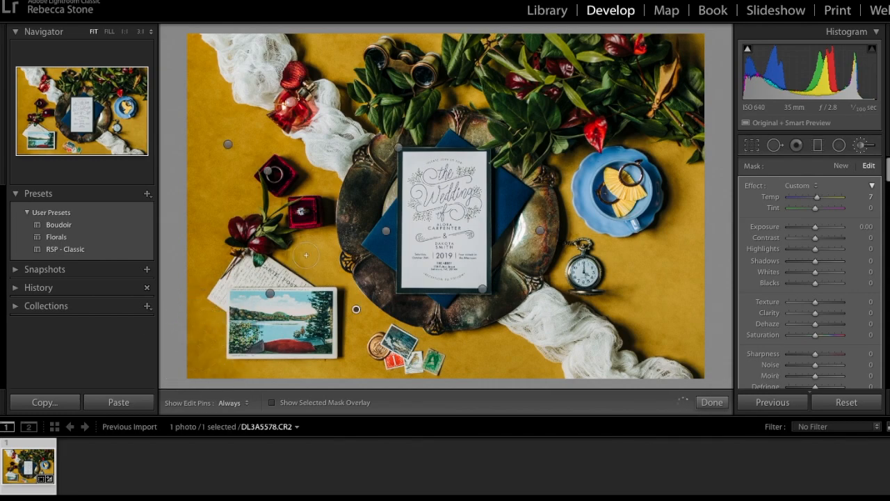
key(h)
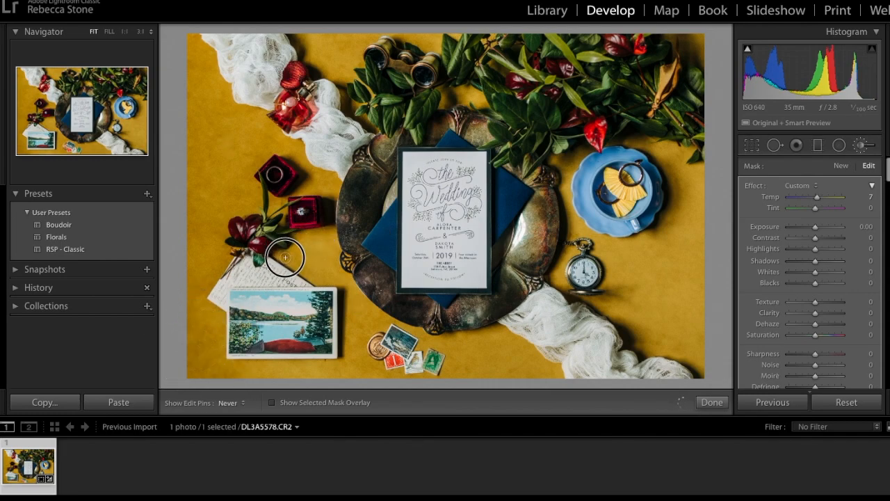
key(h)
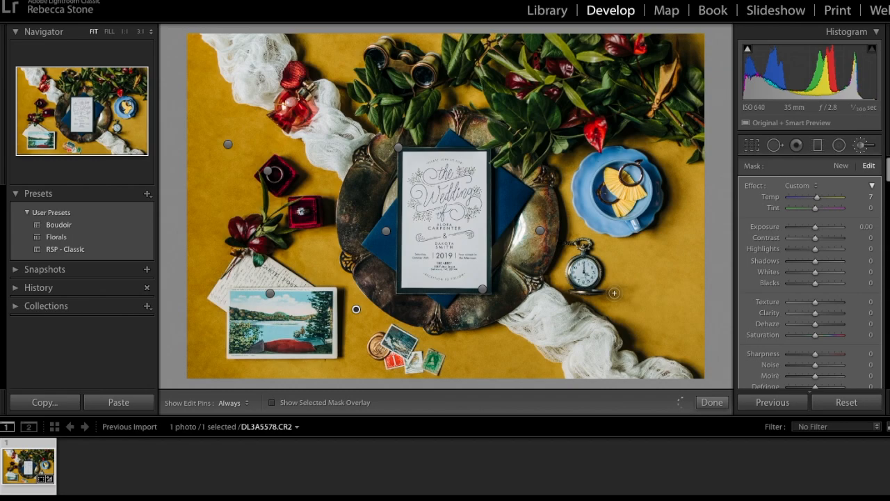
key(h)
key(h)
key(h)
key(h)
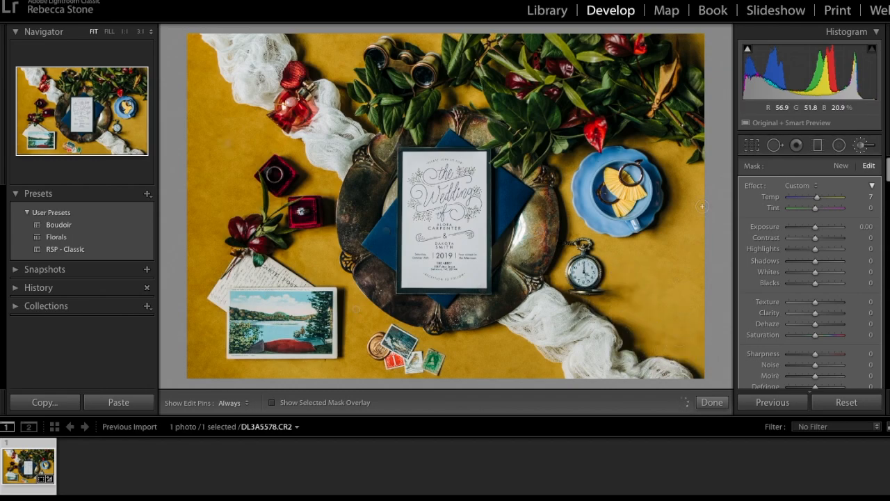
key(h)
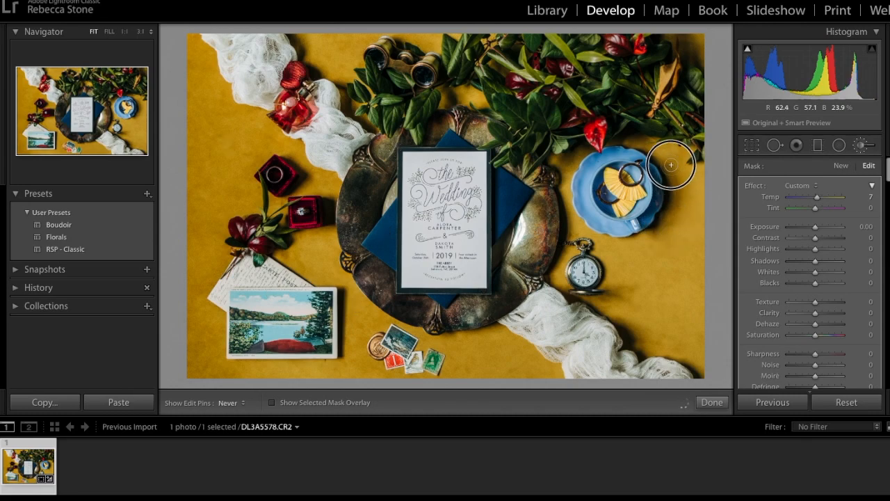
key(h)
key(h)
mouse_move(567, 198)
mouse_down()
mouse_move(573, 233)
mouse_move(567, 256)
mouse_up()
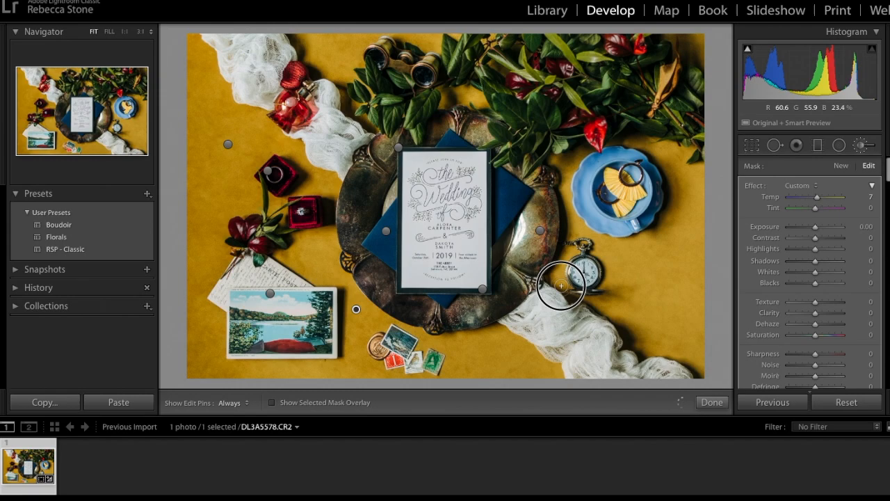
- Set the new backdrop mask's Texture to -69, raise its Exposure slightly and finish the brush
scroll(798, 305, down, 1)
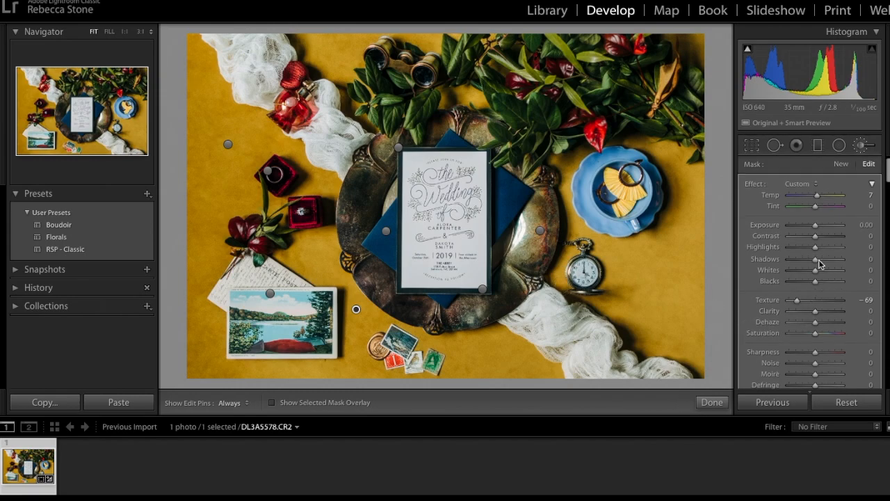
drag(815, 226, 817, 226)
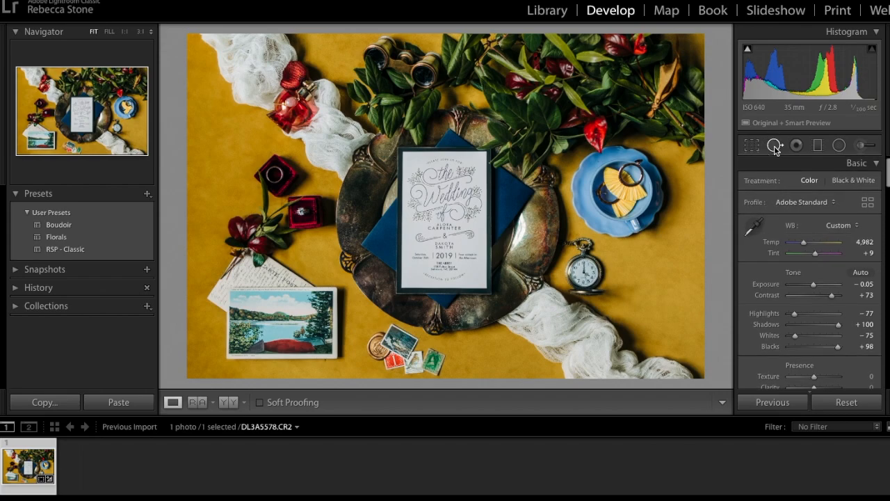
- Heal the backdrop blemishes between the pocket watch and the gauze at size 77, feather 0, sampling from clean backdrop nearby
click(774, 147)
scroll(655, 293, up, 5)
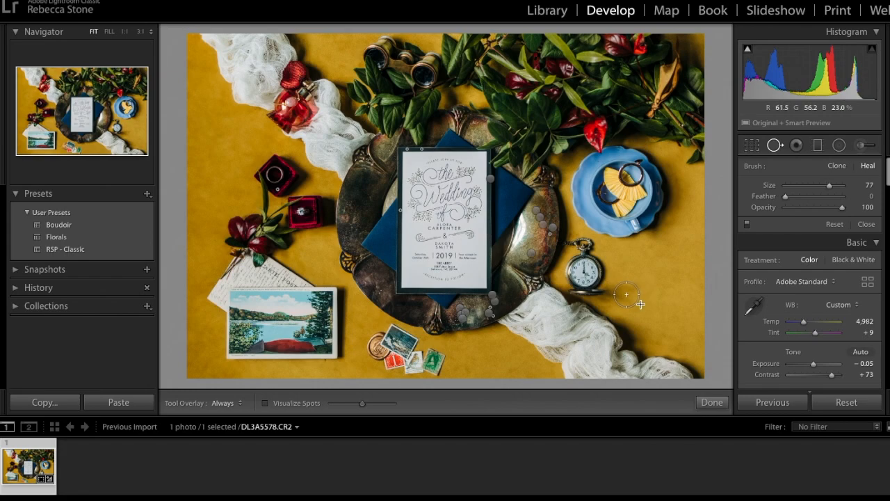
click(626, 295)
drag(685, 221, 657, 284)
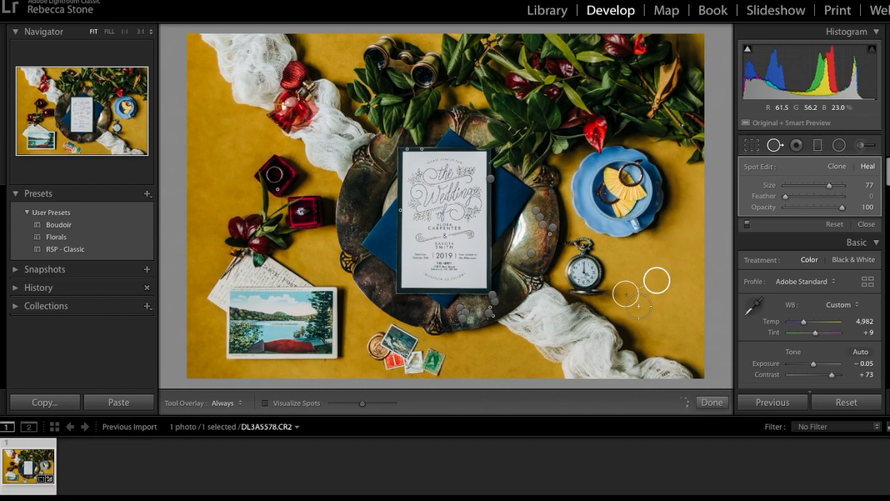
click(638, 306)
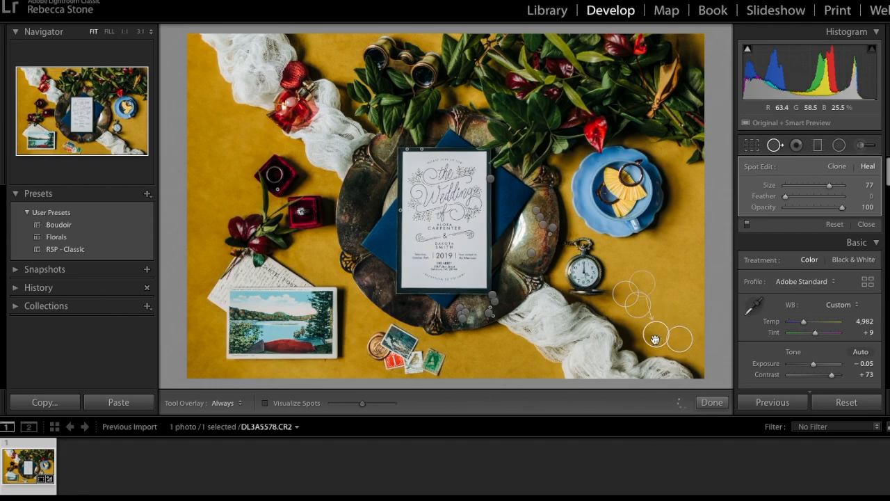
drag(655, 338, 660, 295)
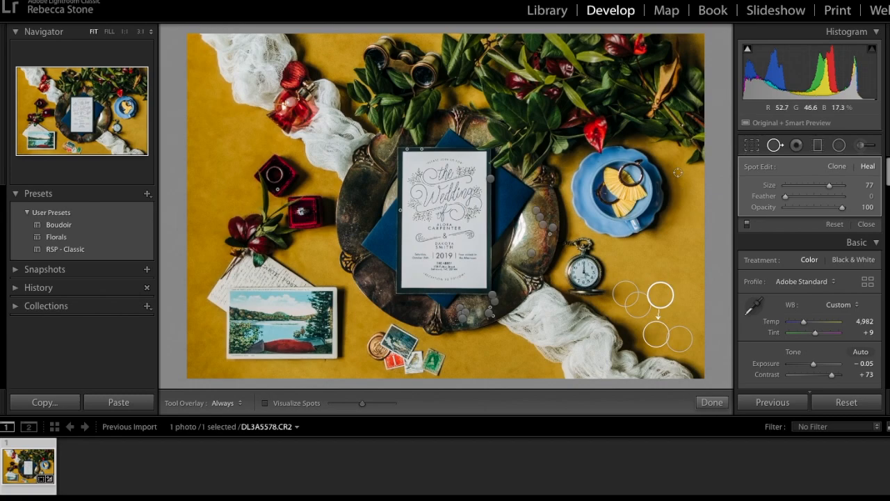
- Heal a backdrop strip beside the blue saucer at size 53 and a spot above the ring boxes at size 77
mouse_move(668, 162)
mouse_down()
mouse_move(677, 218)
mouse_move(667, 192)
mouse_move(691, 195)
mouse_up()
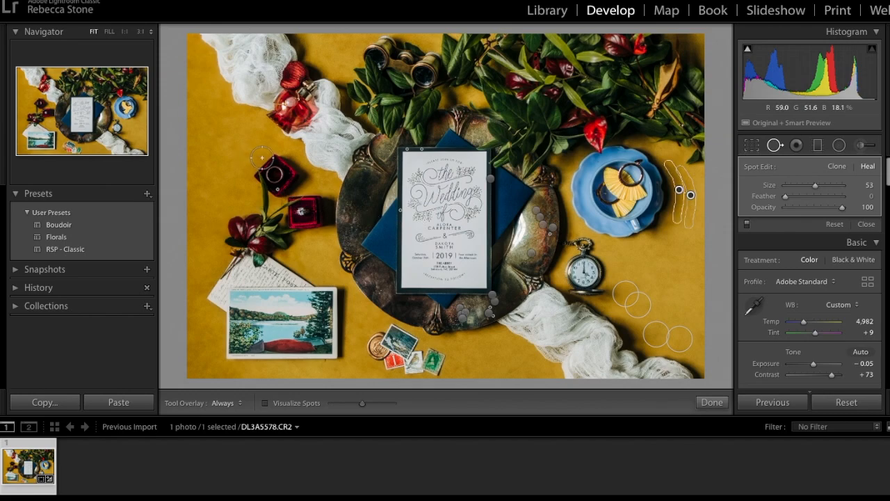
scroll(251, 152, up, 3)
click(252, 152)
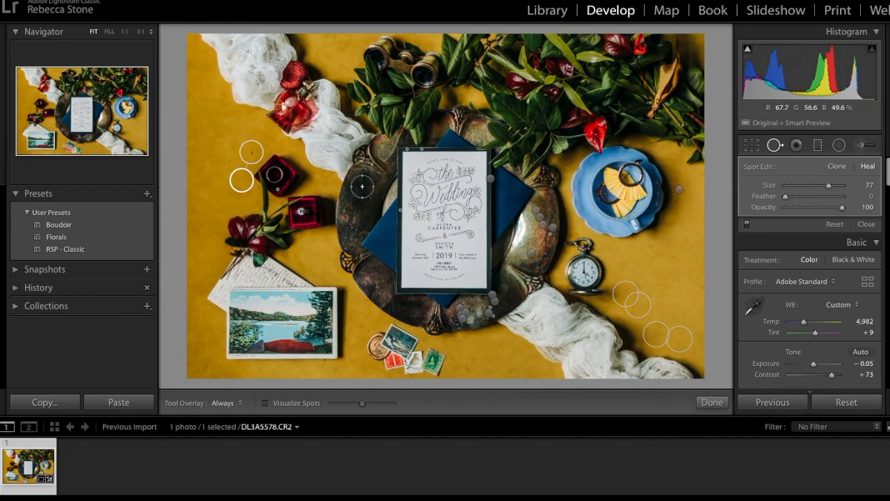
- Heal three backdrop spots around the postage stamps and below the plate at size 76, and finish spot removal
click(466, 369)
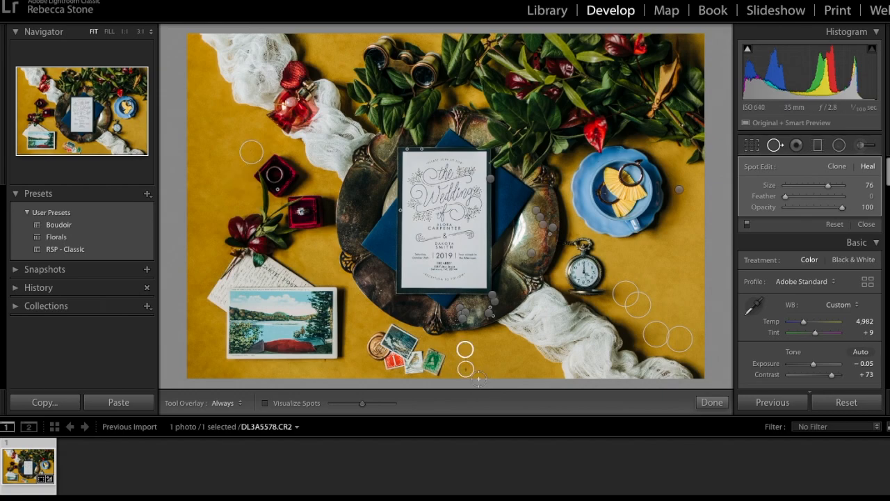
click(515, 368)
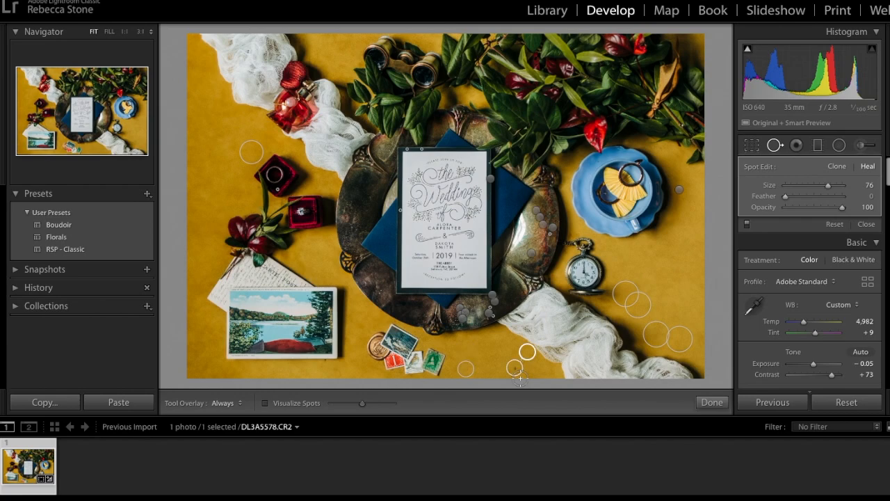
click(366, 327)
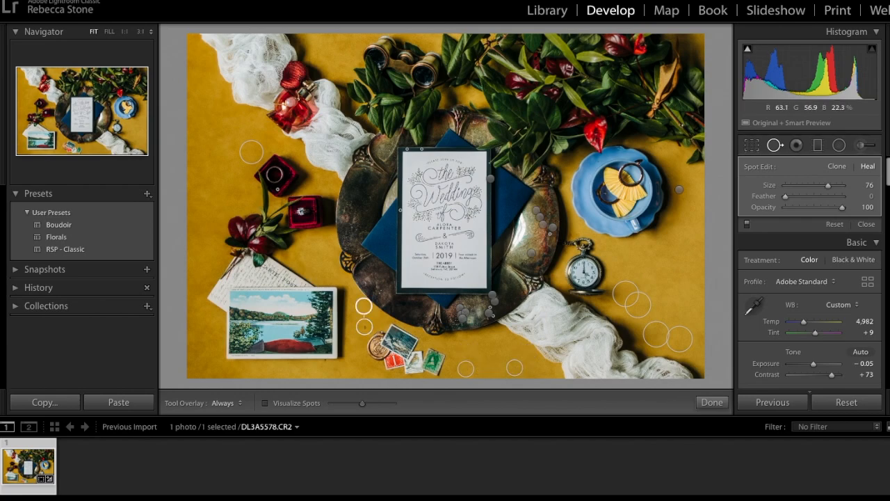
click(711, 402)
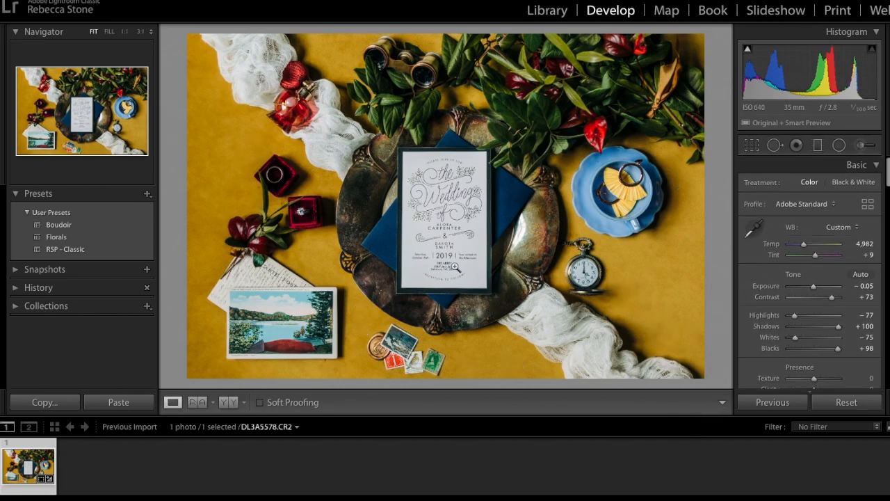
- Heal the bright speck near the silver plate's lower rim at size 29, sampling from the darker metal beside it
click(518, 325)
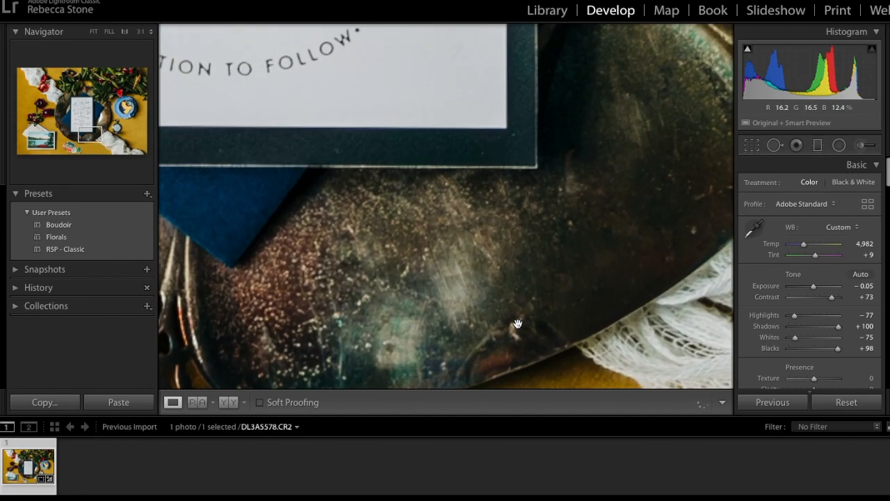
click(775, 144)
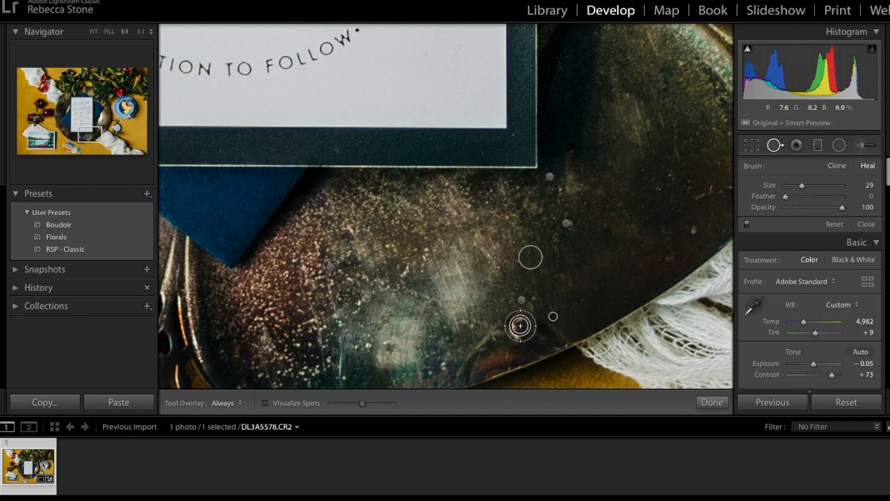
click(520, 325)
mouse_move(474, 160)
mouse_down()
mouse_move(590, 268)
mouse_move(589, 287)
mouse_up()
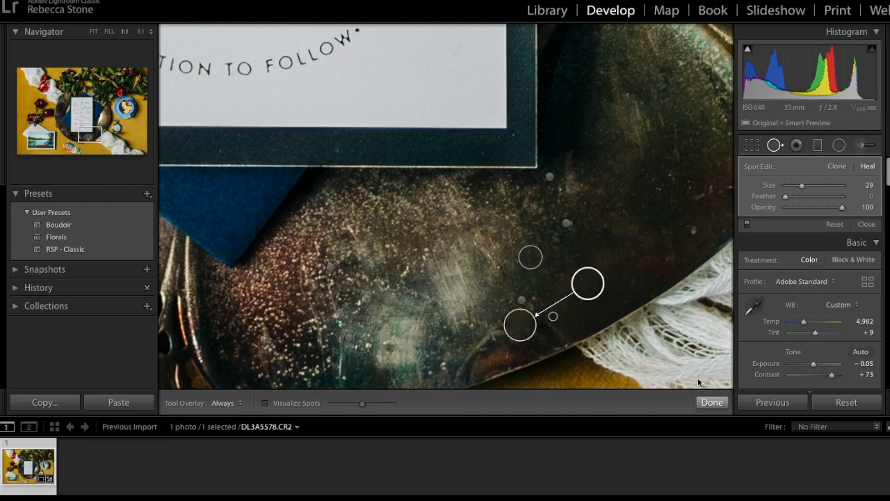
click(712, 402)
click(685, 346)
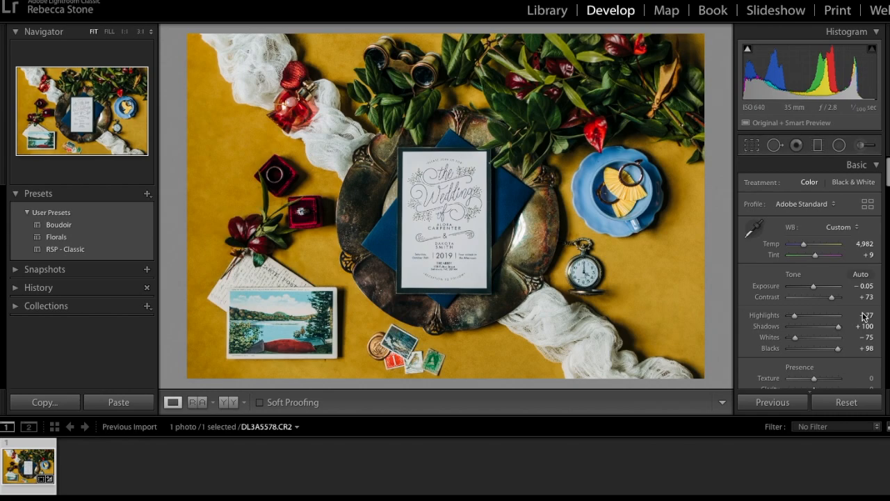
- Set the photo's Clarity to +10, Contrast to +77 and Blacks to +89
scroll(833, 310, down, 3)
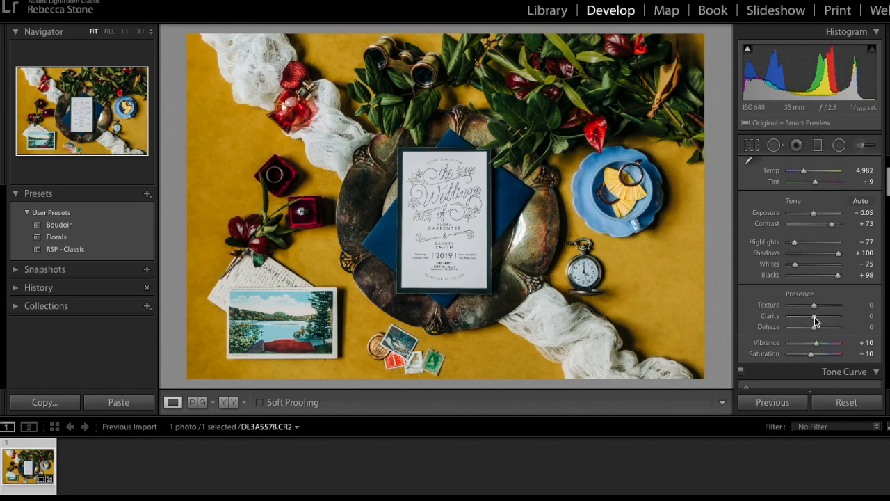
drag(815, 317, 817, 319)
drag(831, 225, 834, 227)
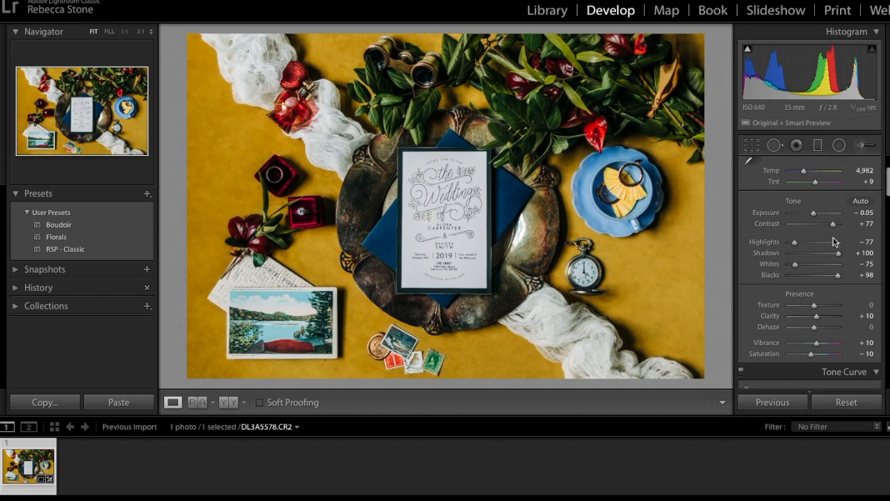
drag(839, 279, 837, 278)
- Heal the small spot below the postcard's lower edge at size 44 and finish spot removal
click(774, 145)
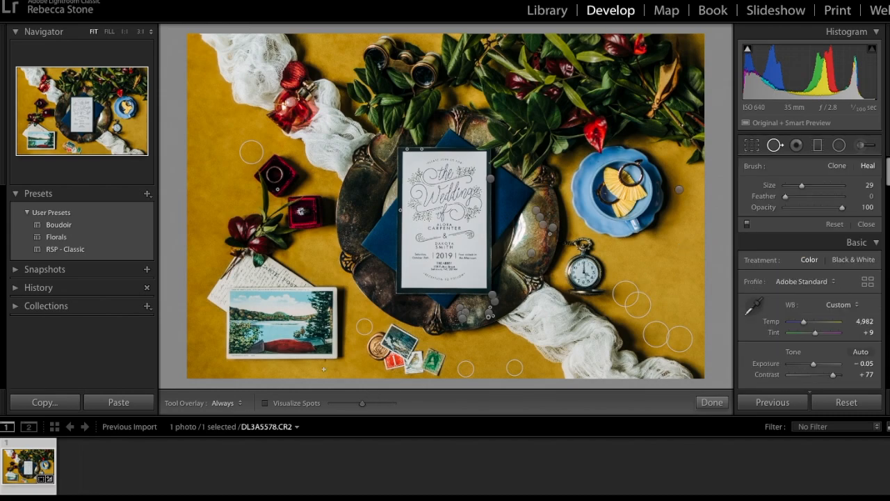
click(325, 361)
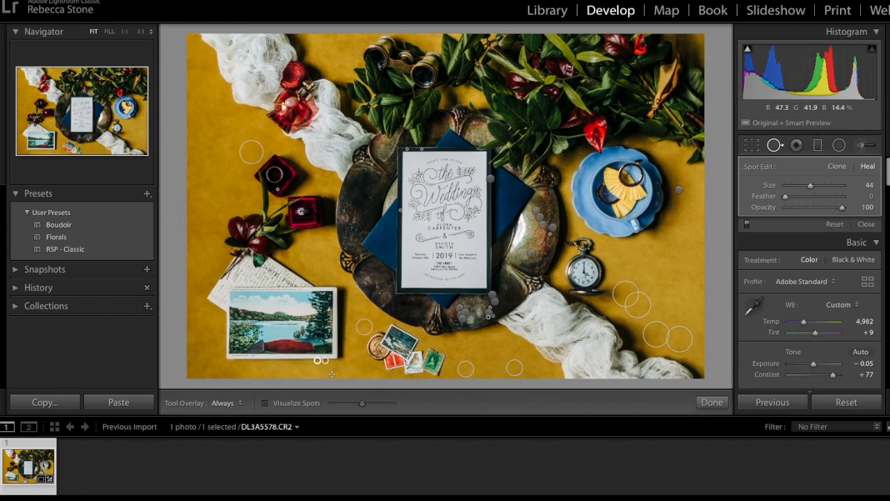
click(706, 402)
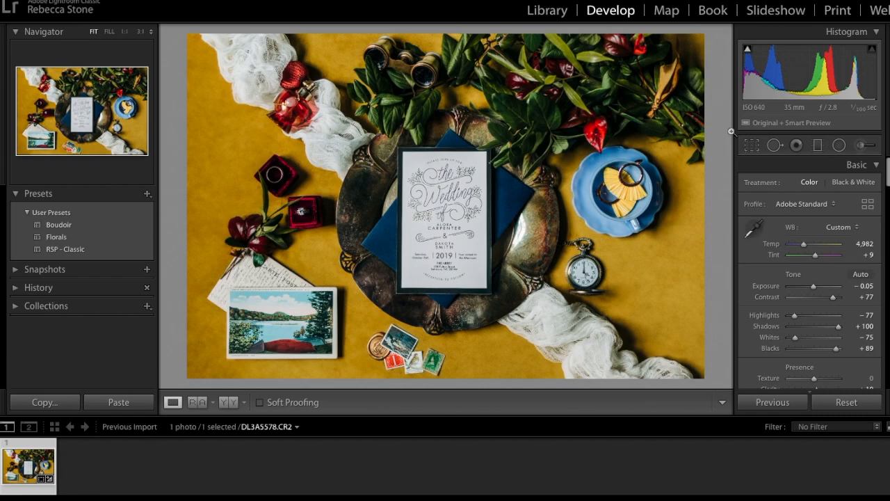
- Heal the dark speck on the blue saucer's rim at size 17 and finish spot removal
key(z)
click(774, 145)
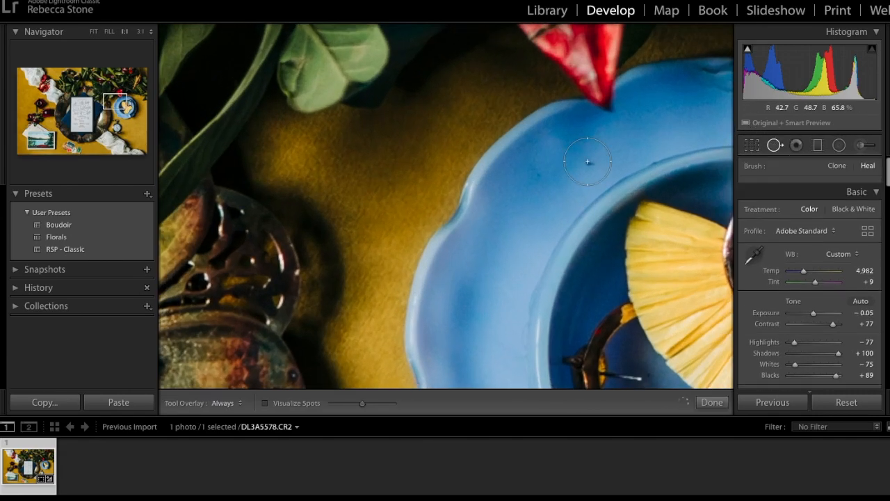
click(589, 161)
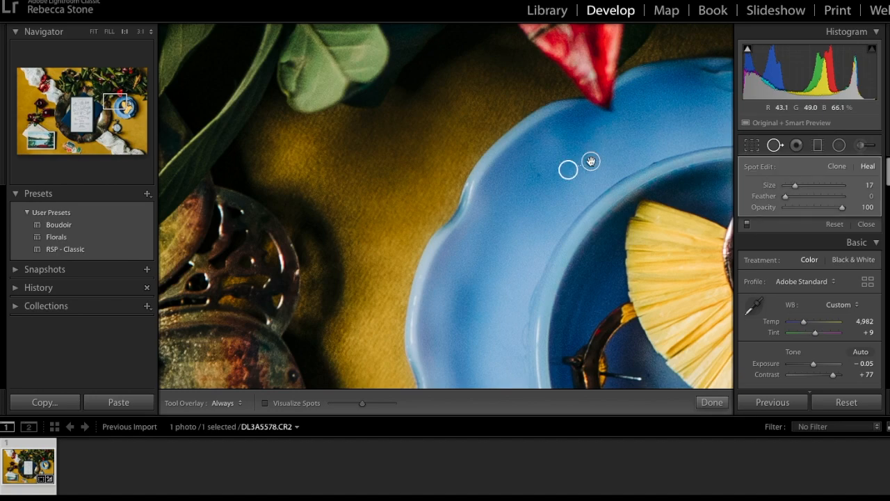
click(711, 402)
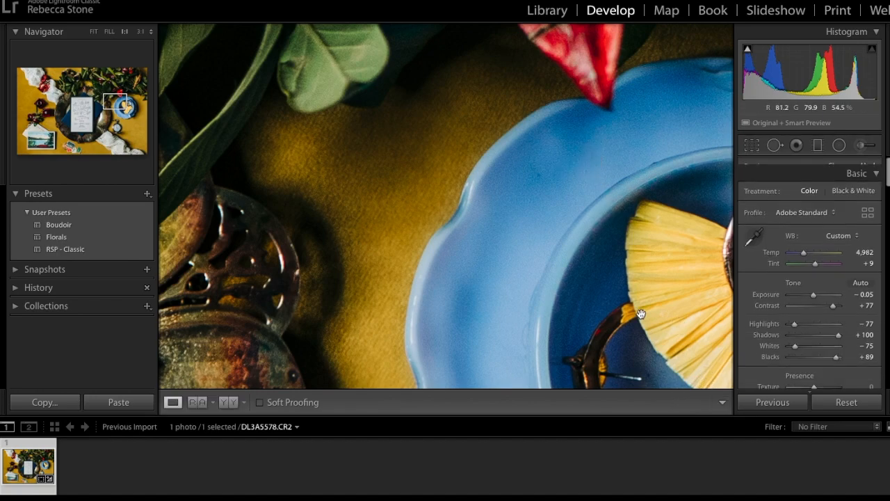
click(641, 314)
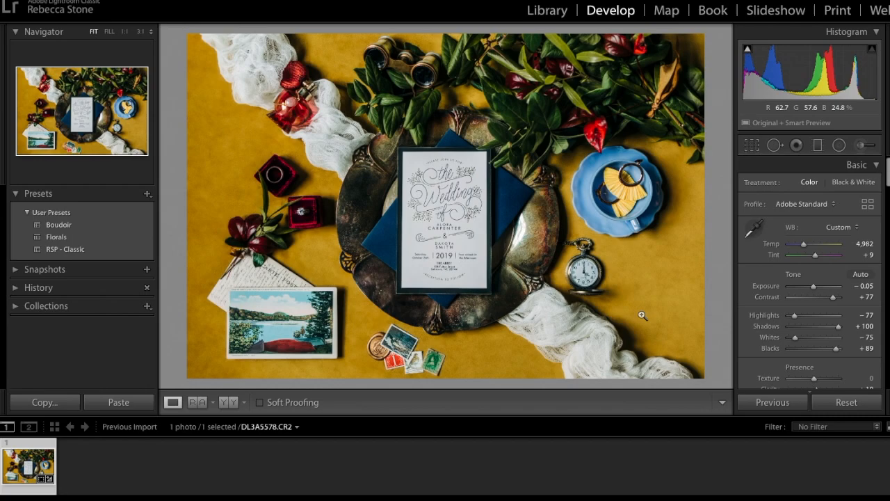
- Straighten the photo to an angle of -0.47, tighten and reposition the crop around the invitation, and apply it
click(751, 145)
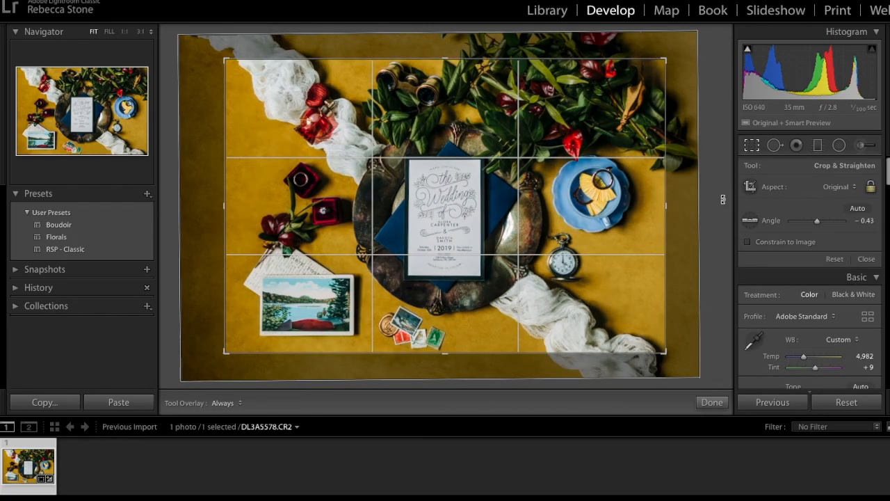
drag(723, 199, 724, 200)
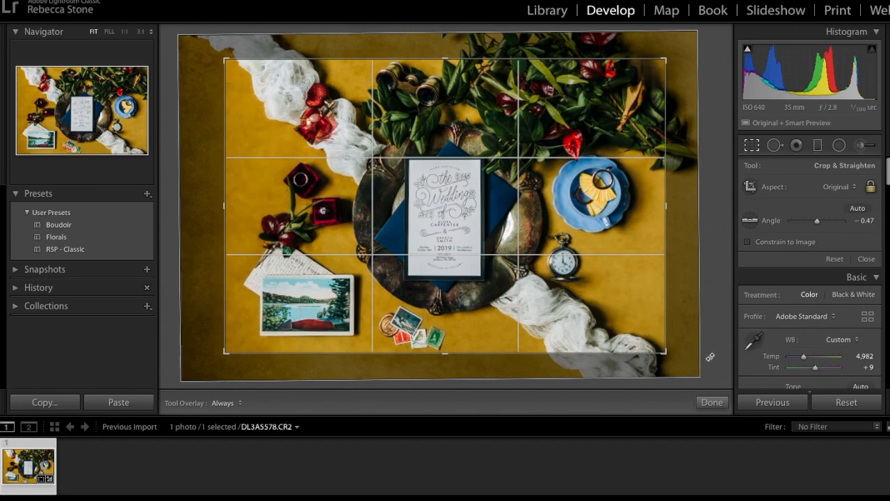
drag(225, 352, 230, 352)
drag(374, 286, 373, 285)
drag(449, 61, 449, 60)
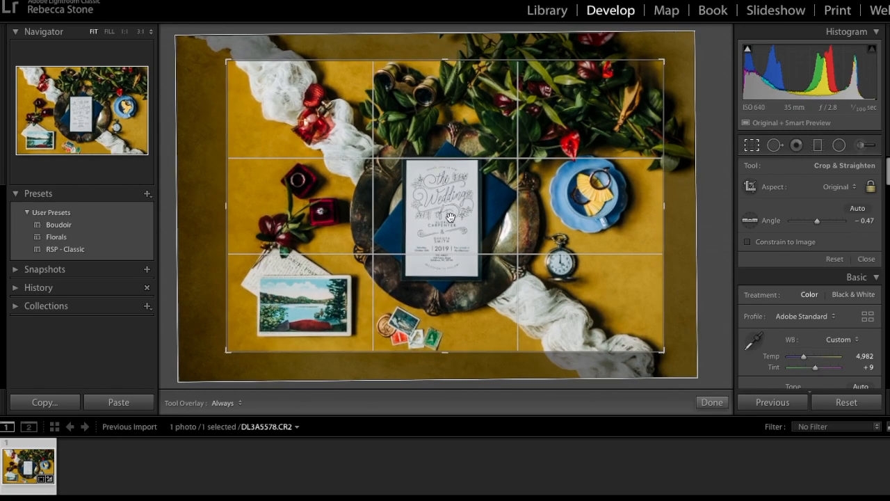
click(712, 402)
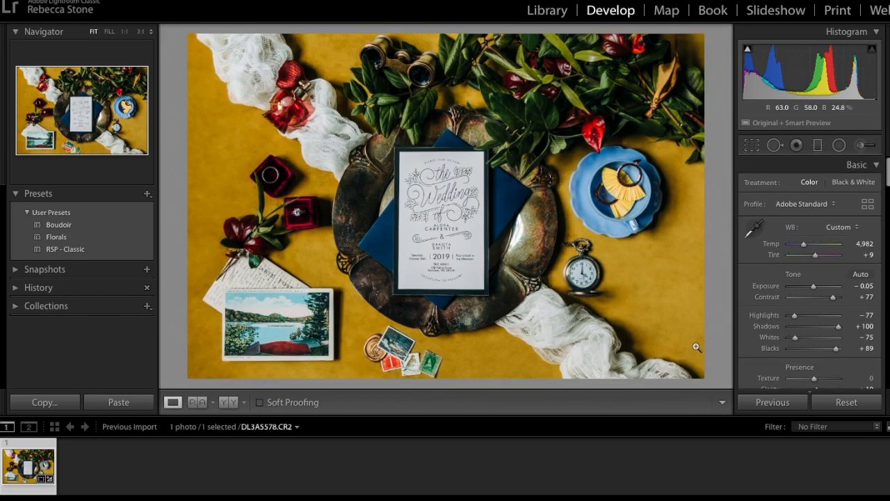
- Compare the photo before and after editing side by side, then return to the single-photo view
click(228, 402)
click(256, 218)
drag(281, 203, 188, 170)
drag(410, 183, 201, 213)
click(217, 191)
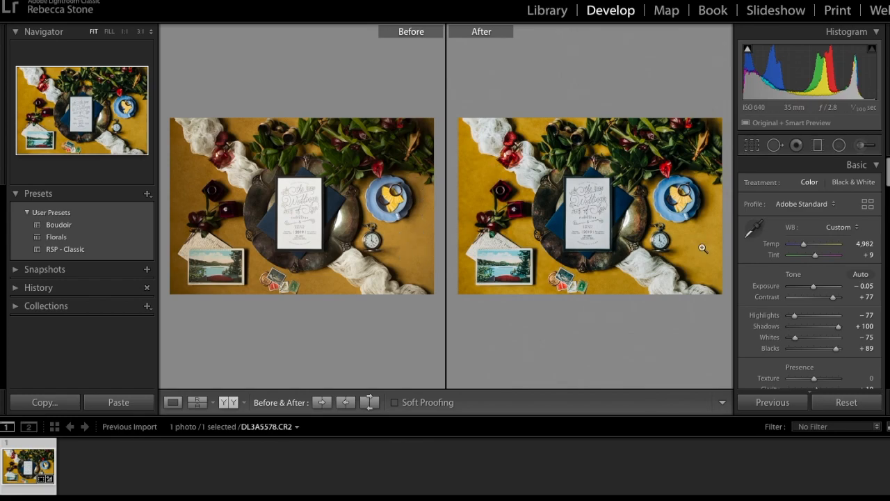
click(172, 402)
- Fine-tune the Hue of the yellow tones in the HSL color adjustments
scroll(766, 305, down, 10)
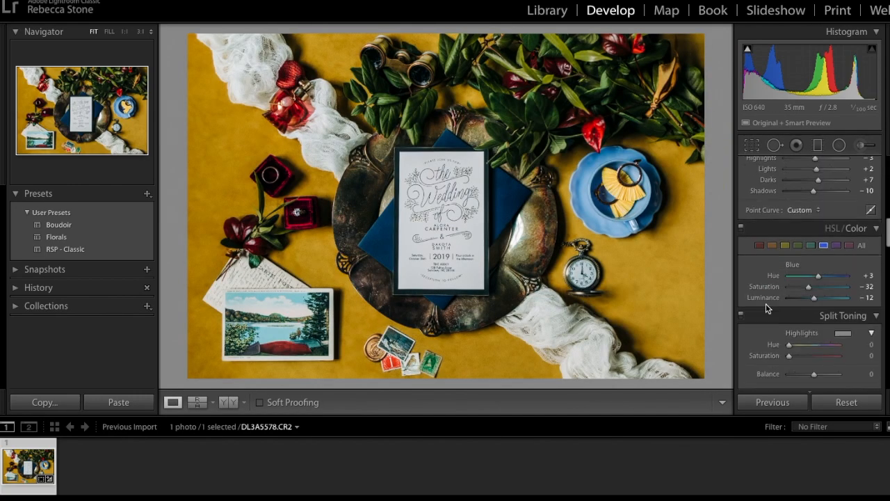
scroll(767, 307, up, 3)
click(785, 209)
drag(817, 239, 814, 241)
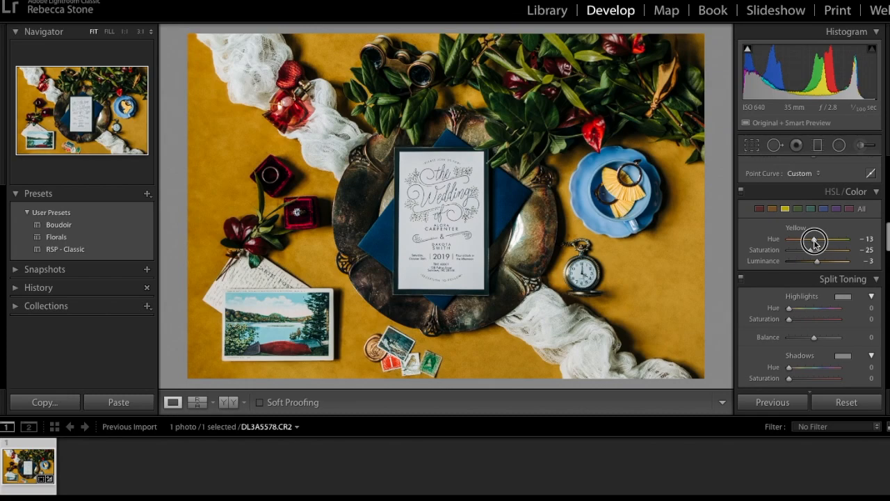
drag(815, 240, 817, 241)
- Set the orange tones' Hue to +8 and Luminance to +5
click(772, 209)
drag(818, 240, 821, 241)
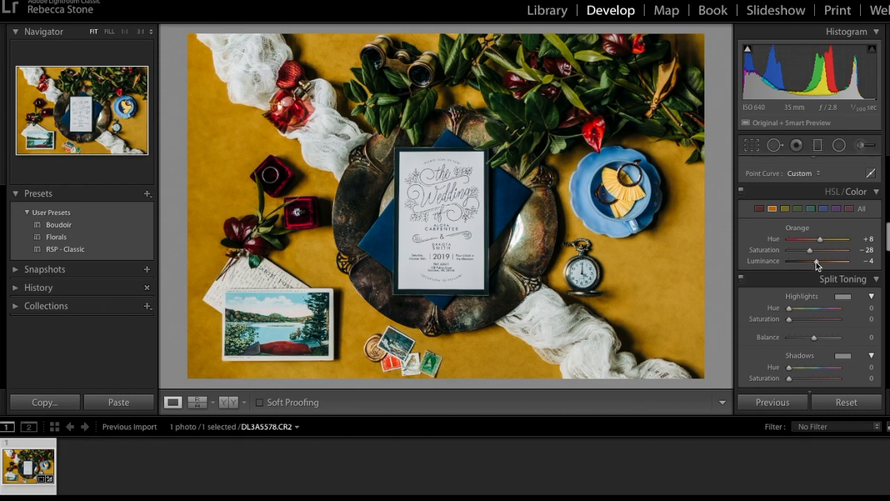
mouse_move(817, 263)
mouse_down()
mouse_move(807, 263)
mouse_move(820, 262)
mouse_up()
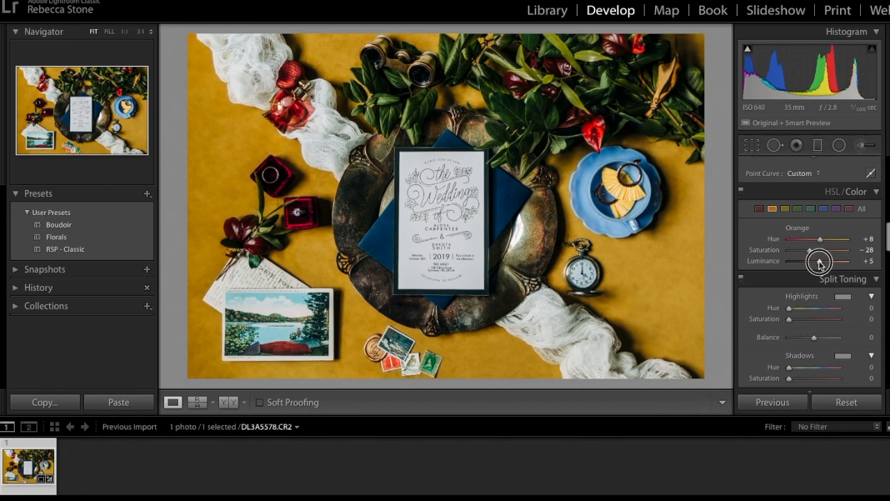
- Raise the Exposure of the graduated filter at the plate's left edge to 0.37, tilt its gradient diagonally, and finish the filter edit
click(818, 152)
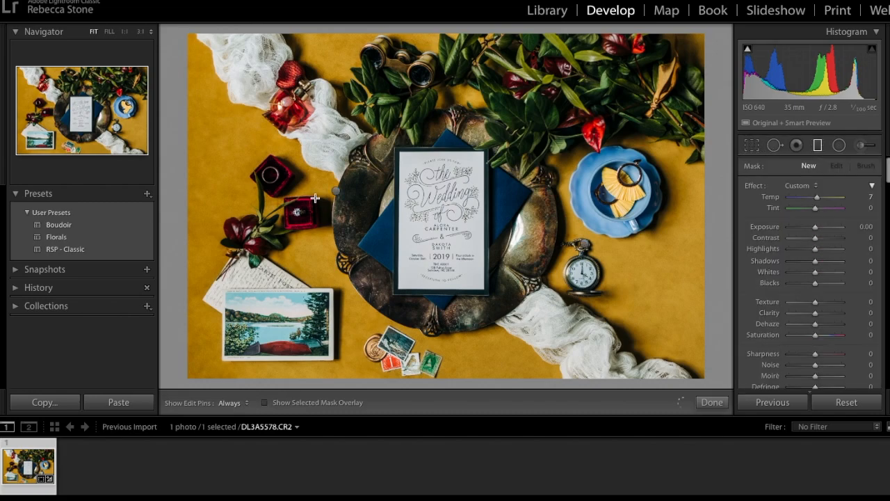
click(337, 192)
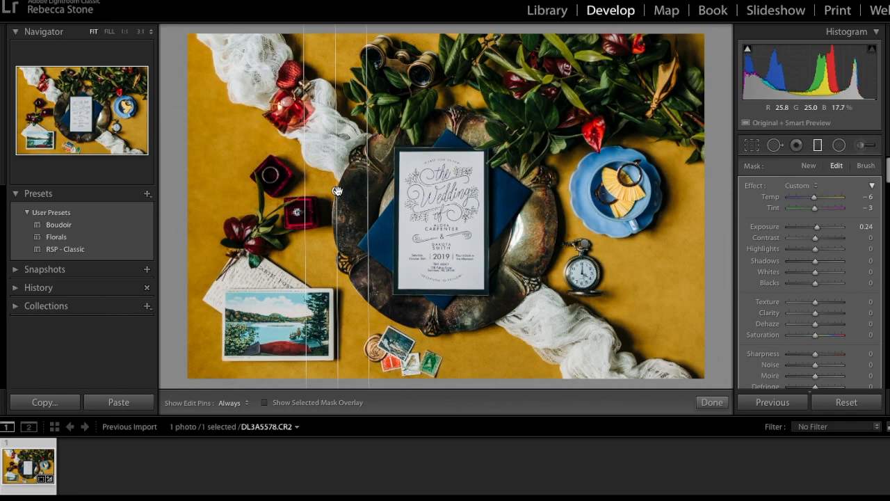
drag(817, 232, 818, 231)
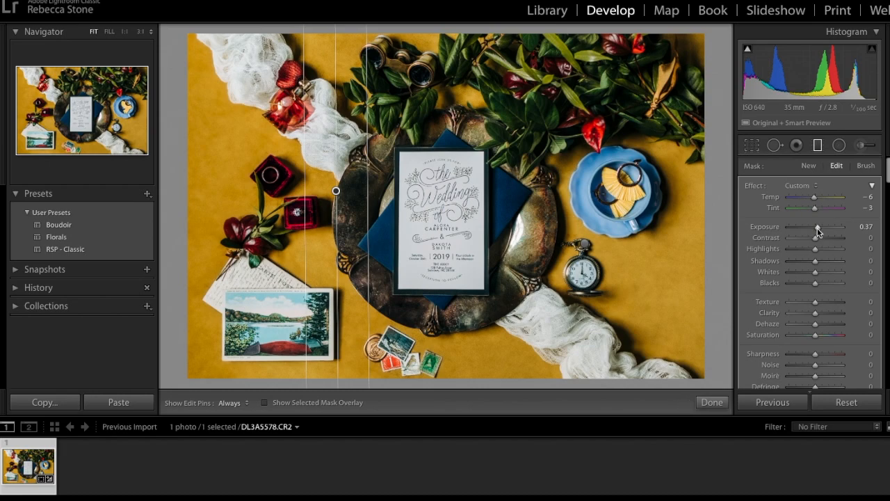
drag(304, 336, 295, 338)
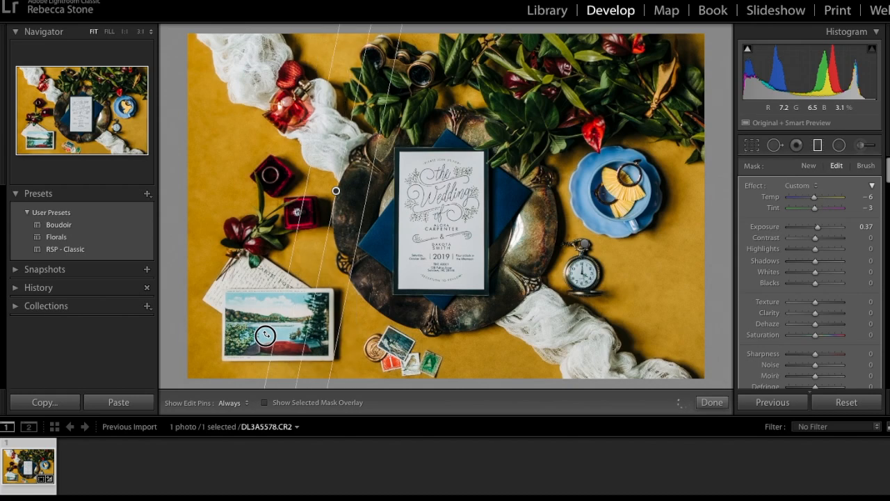
mouse_move(326, 239)
mouse_down()
mouse_move(285, 241)
mouse_move(322, 251)
mouse_up()
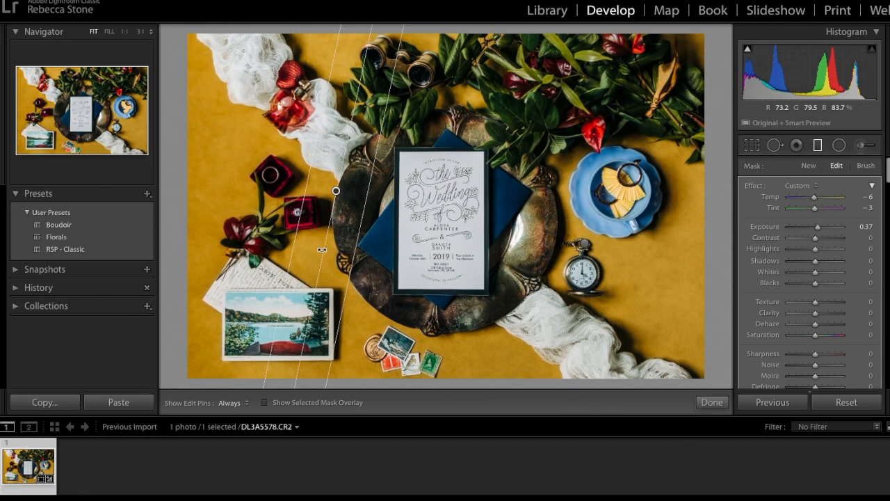
click(711, 402)
- Heal the spot on the yellow backdrop to the right of the pocket watch at size 77 and finish spot removal
click(774, 144)
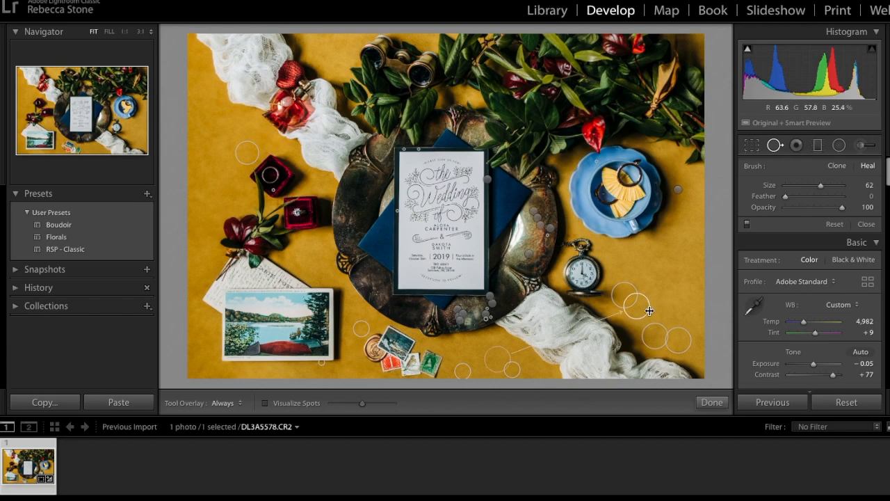
click(649, 310)
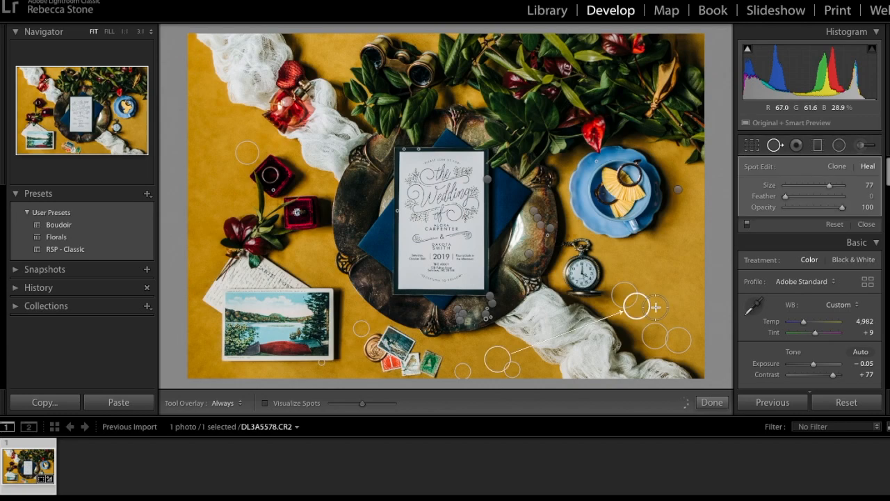
click(680, 315)
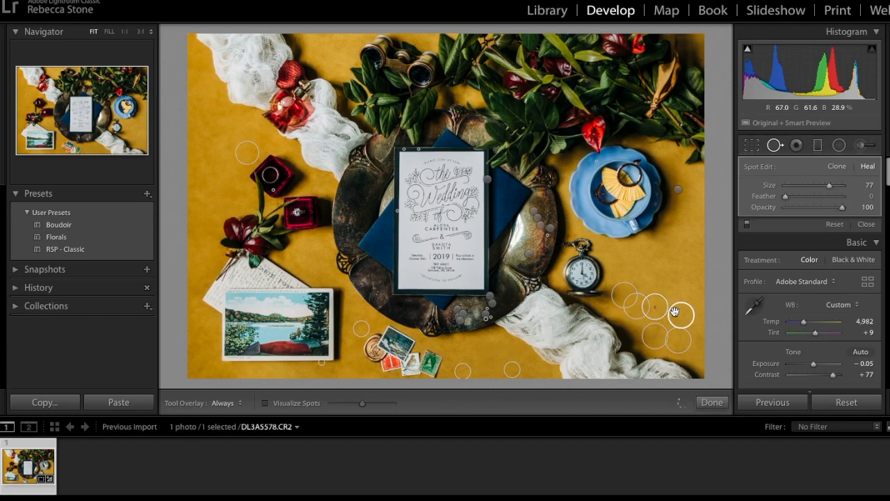
click(712, 403)
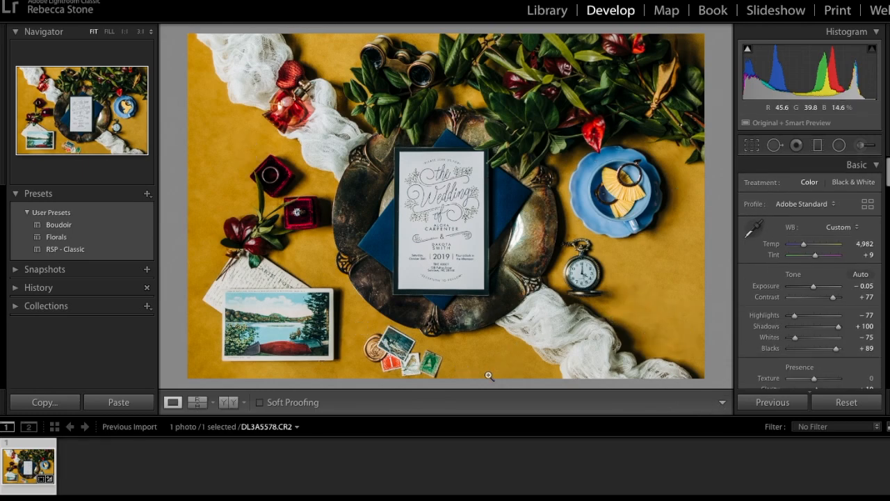
- Check the finished edit against the original in a side-by-side before and after view, then show only the edited photo
click(223, 402)
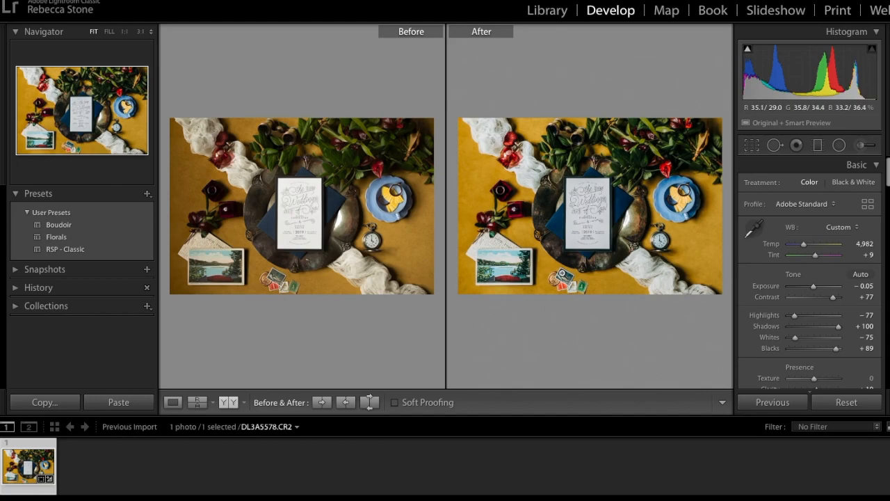
click(172, 403)
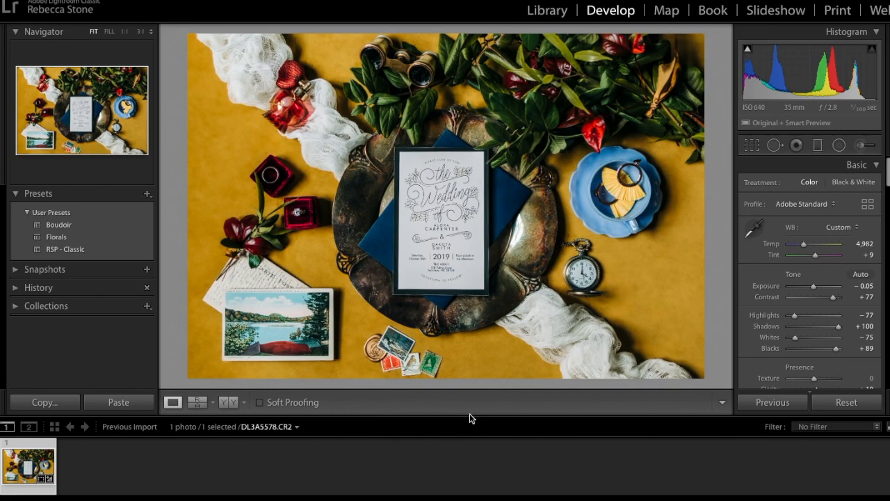